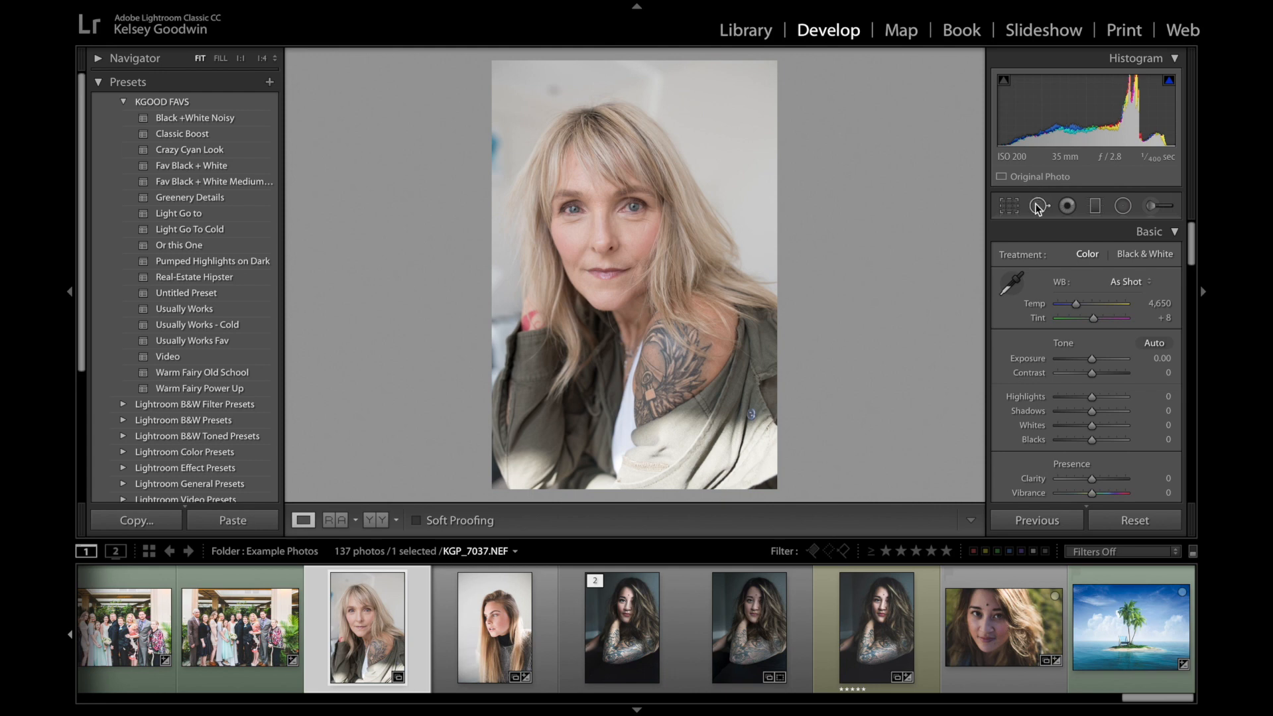
Heal the distracting marks on the background wall beside and above the woman with Spot Removal.
{"action": "left_click", "coordinate": [1038, 206]}
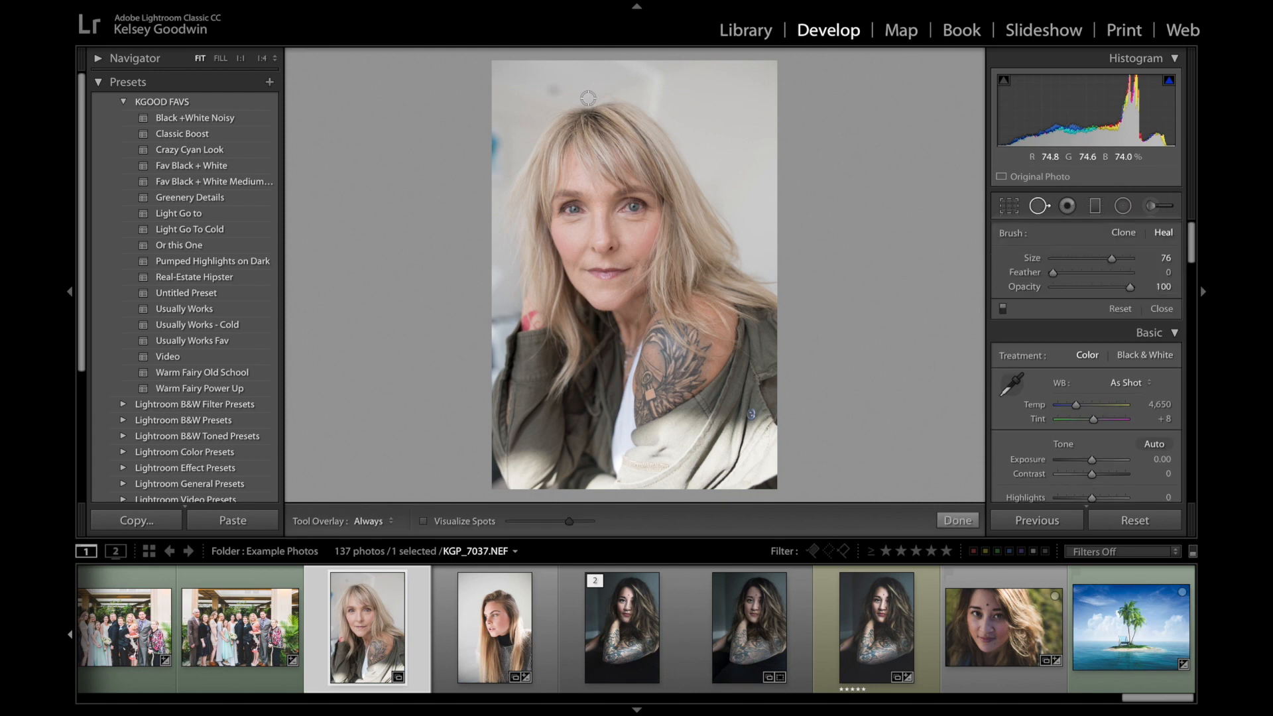
{"action": "scroll", "coordinate": [556, 84], "scroll_direction": "up", "scroll_amount": 1}
{"action": "left_click", "coordinate": [551, 88]}
{"action": "left_click_drag", "start_coordinate": [496, 131], "coordinate": [496, 177]}
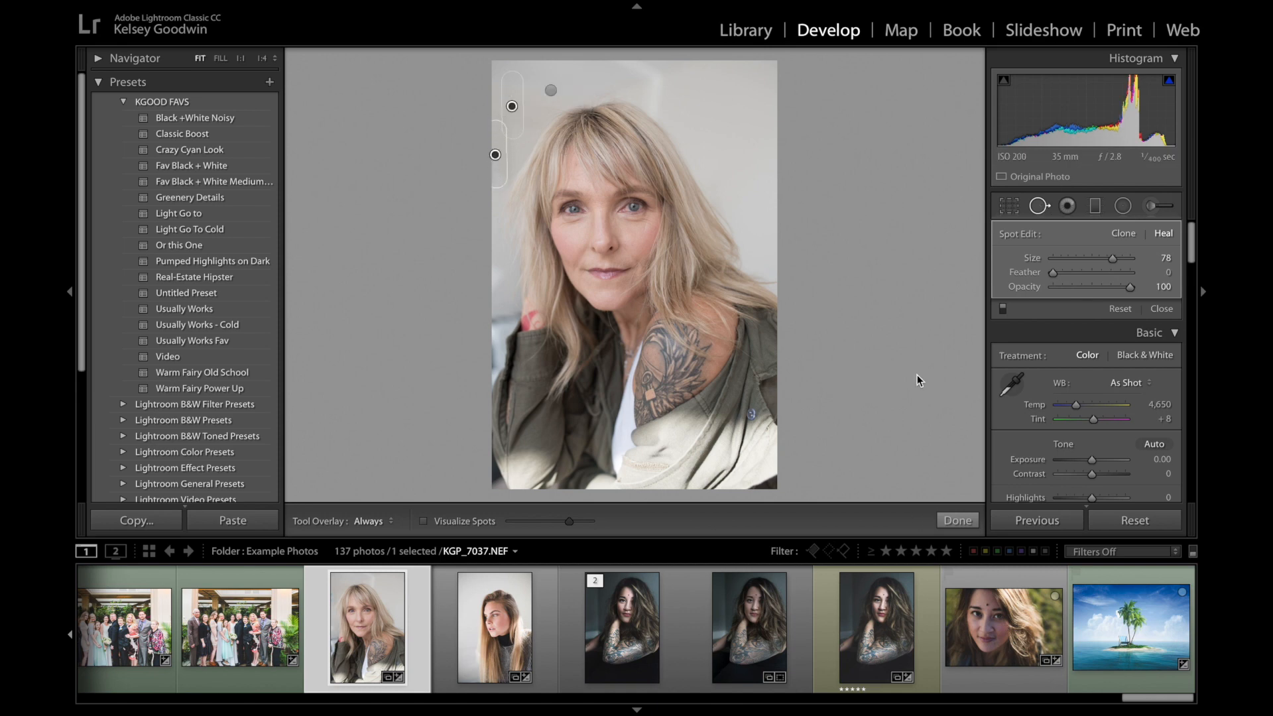
{"action": "key", "text": "q"}
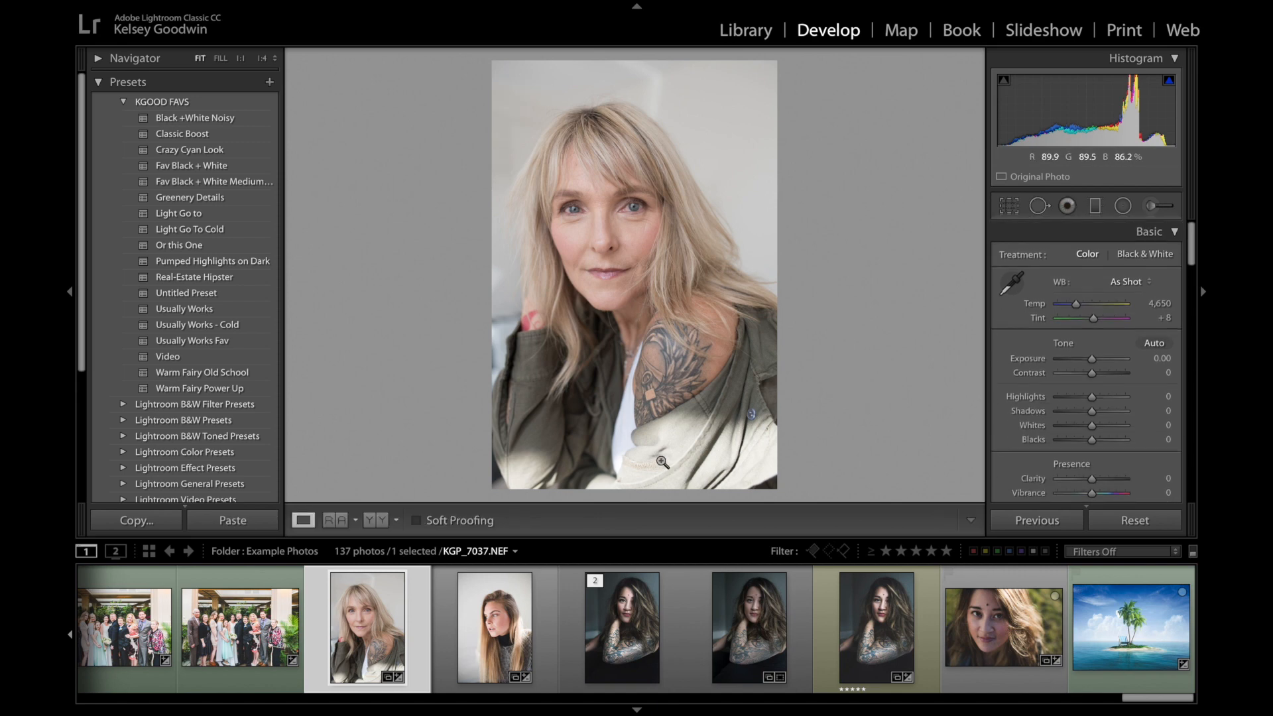
Darken the bright lower jacket with an angled graduated filter at Exposure -2.10 and Highlights -100.
{"action": "left_click", "coordinate": [1096, 208]}
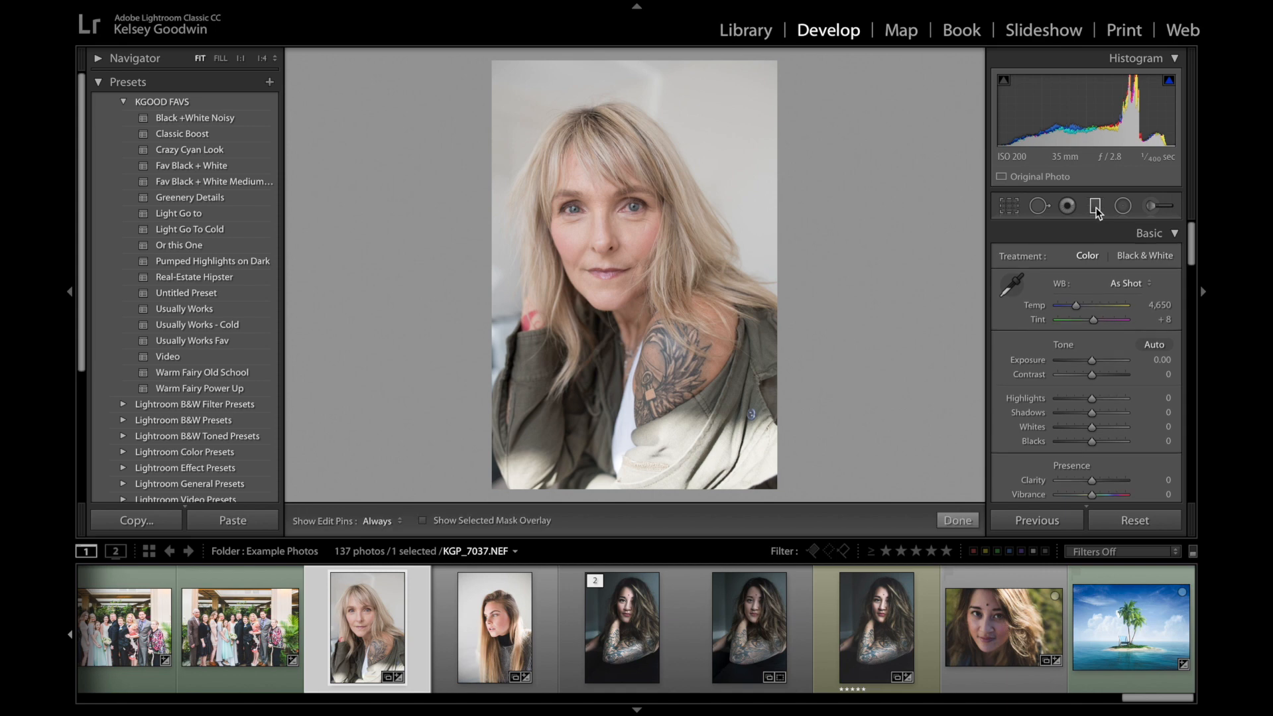
{"action": "left_click_drag", "start_coordinate": [689, 496], "coordinate": [633, 354]}
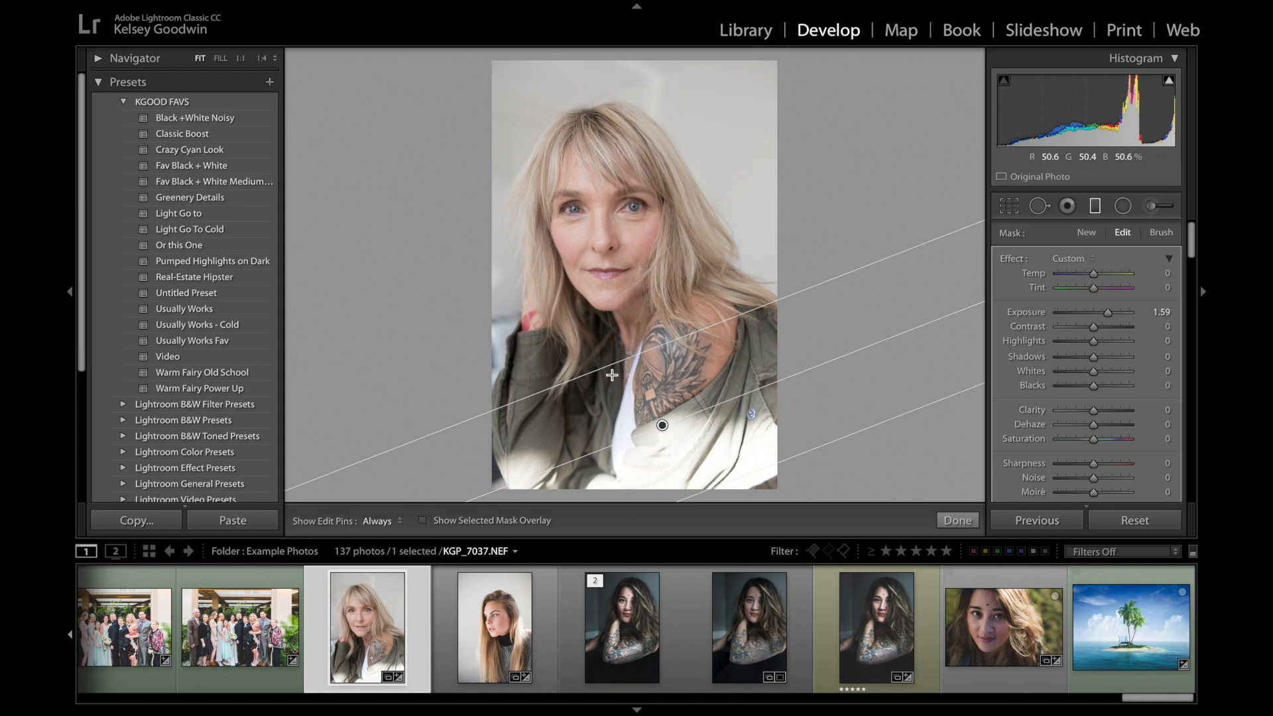
{"action": "left_click_drag", "start_coordinate": [611, 361], "coordinate": [603, 387]}
{"action": "left_click_drag", "start_coordinate": [1092, 341], "coordinate": [1075, 313]}
{"action": "double_click", "coordinate": [1028, 311]}
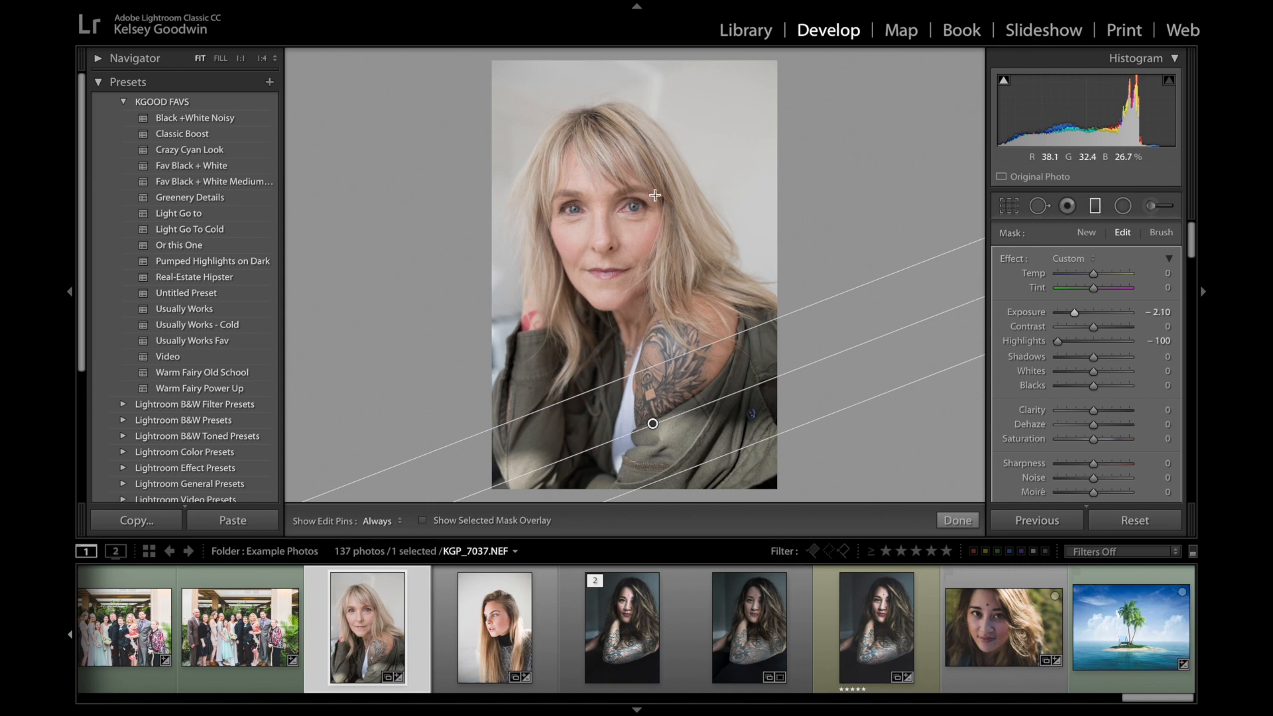
{"action": "left_click", "coordinate": [1095, 209]}
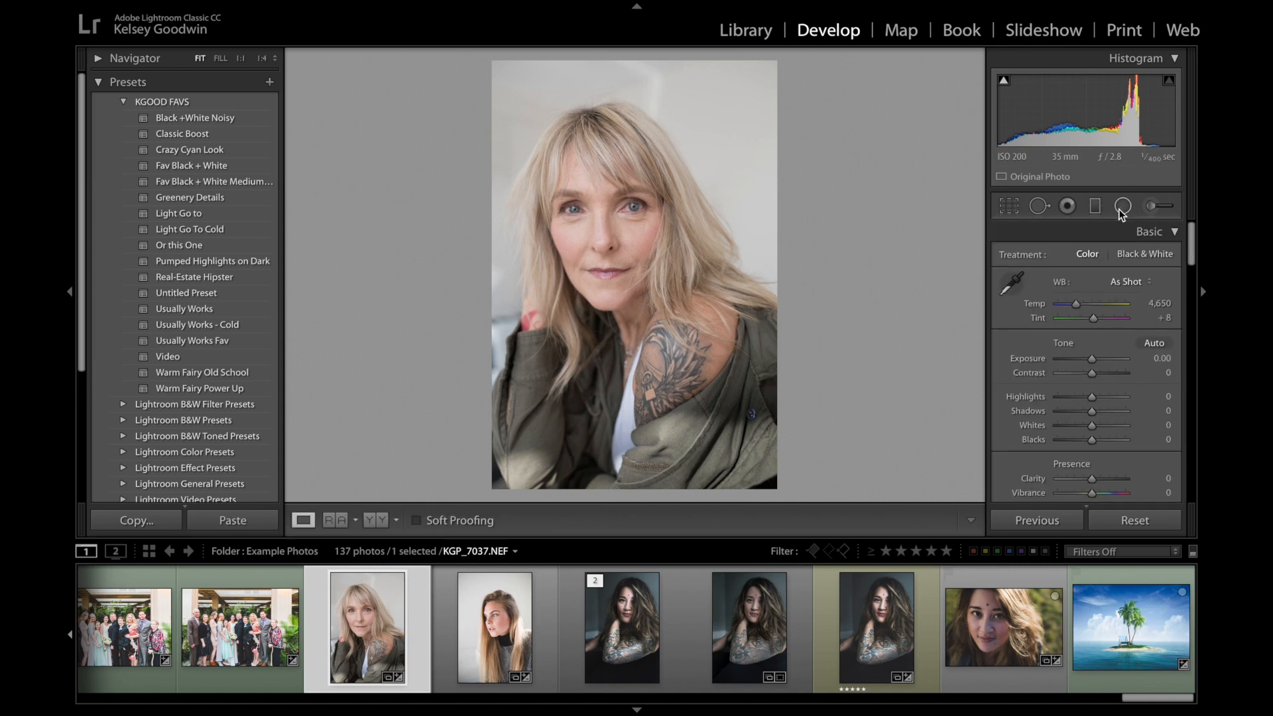
Set the portrait's Contrast to +25 and Exposure to +0.30, and compare before and after.
{"action": "left_click", "coordinate": [1099, 372]}
{"action": "left_click", "coordinate": [1092, 358]}
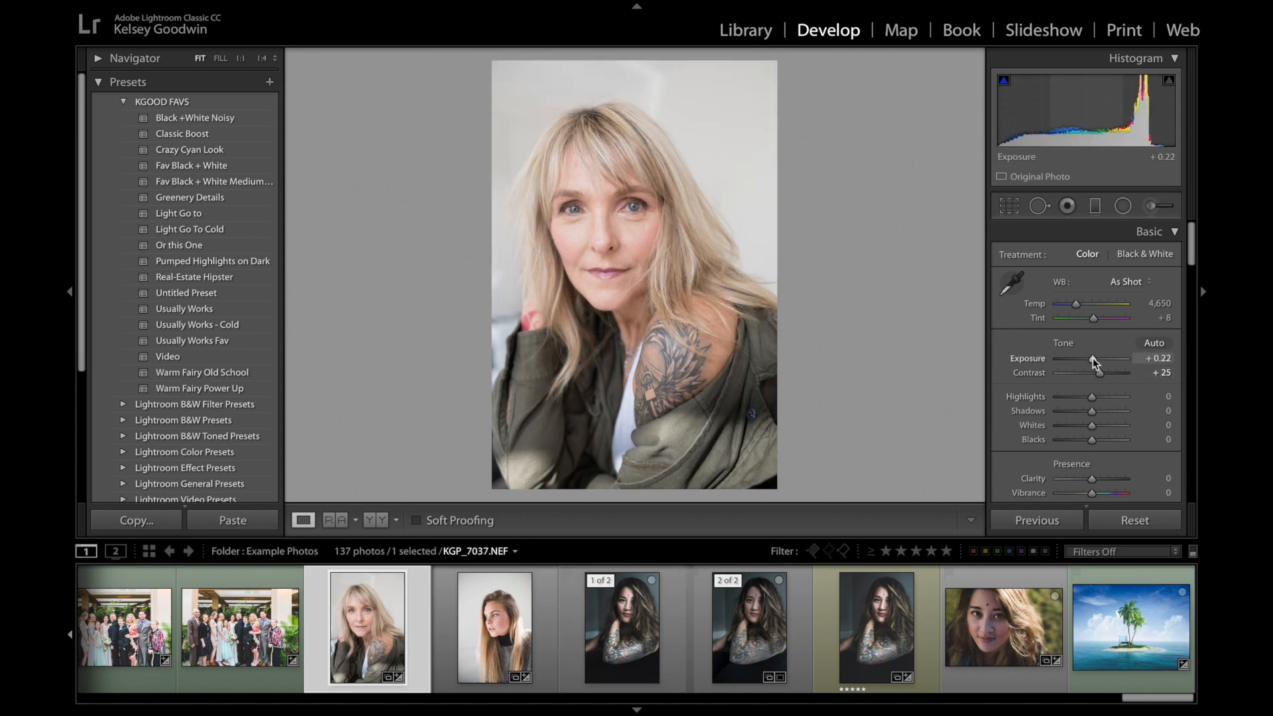
{"action": "left_click_drag", "start_coordinate": [1092, 358], "coordinate": [1093, 358]}
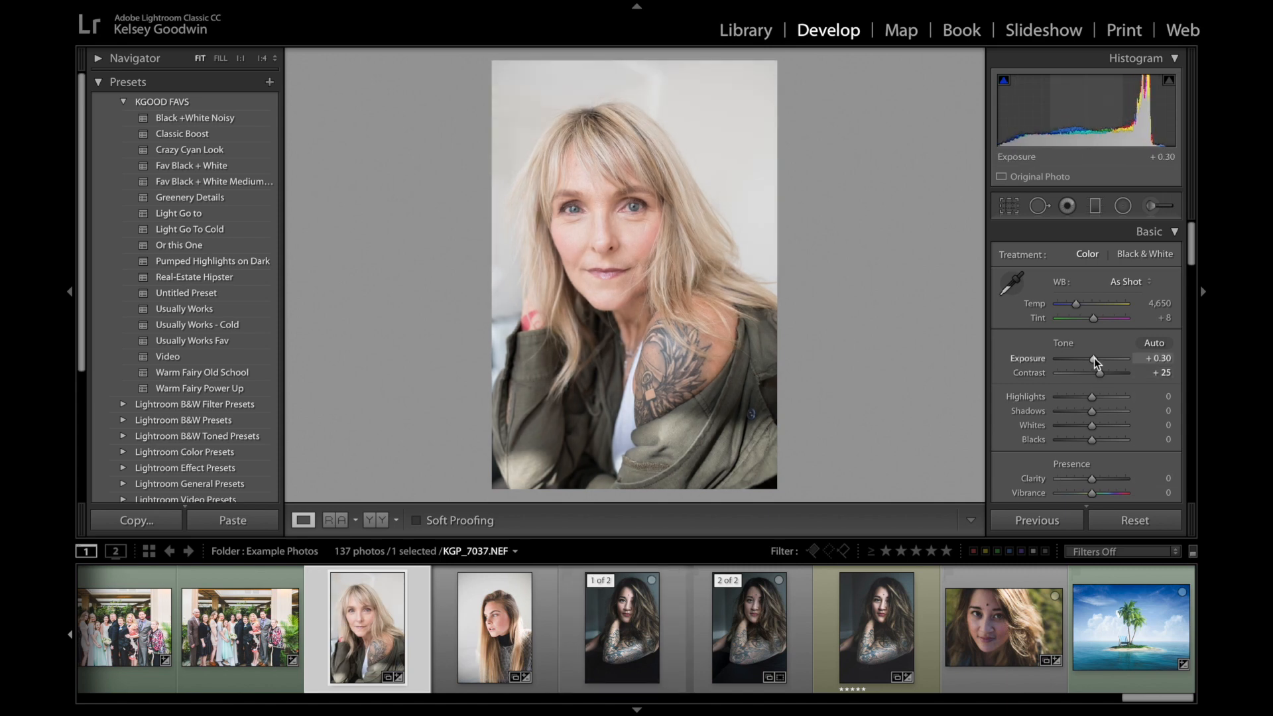
{"action": "key", "text": "y"}
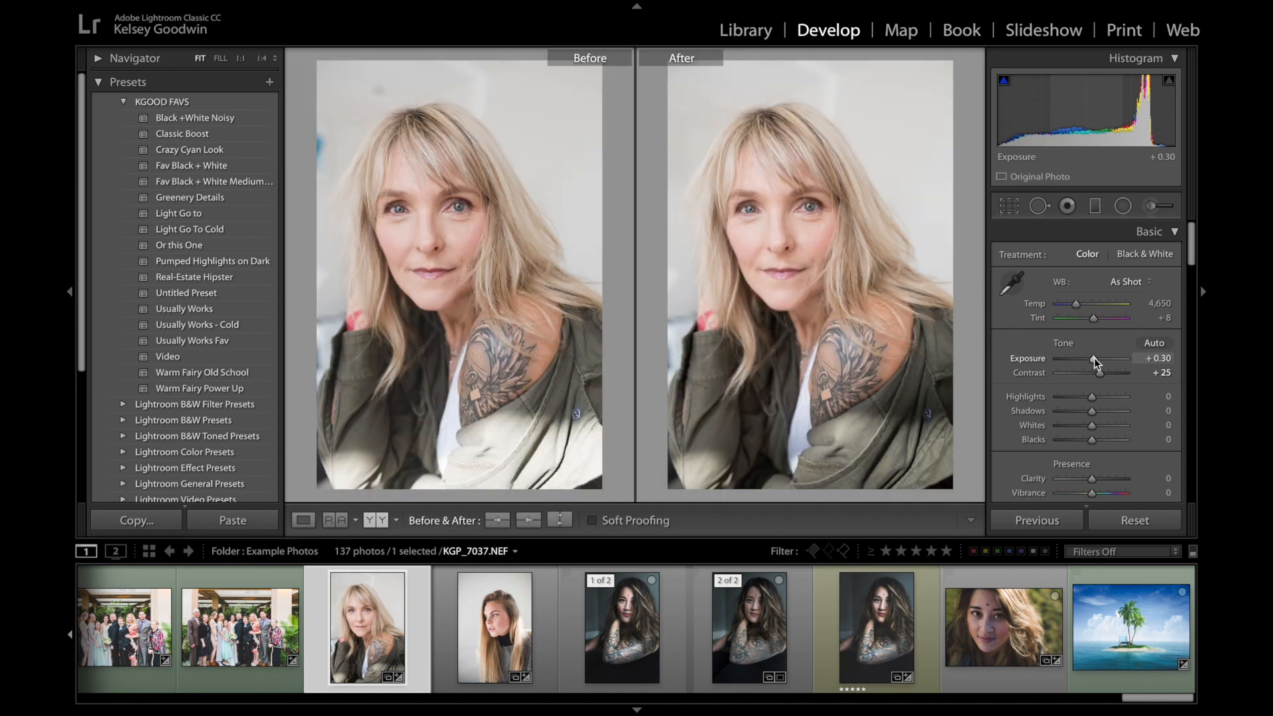
{"action": "key", "text": "y"}
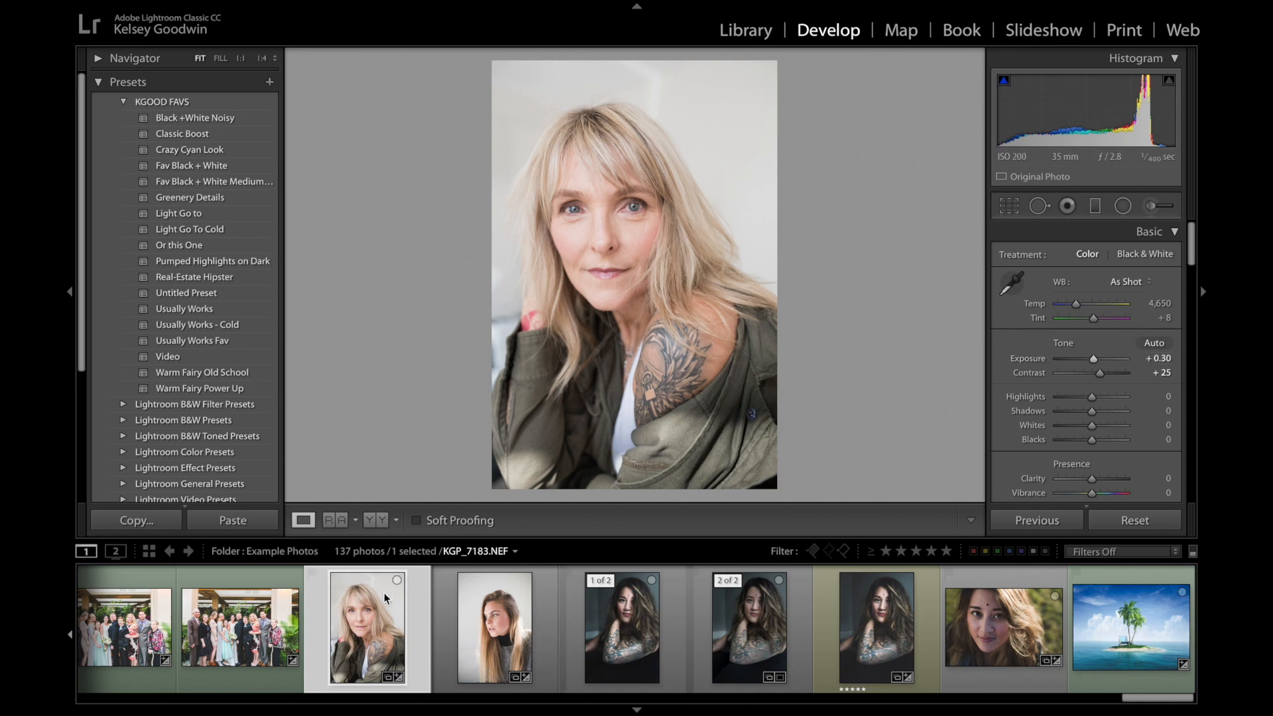
Open the edited portrait in Adobe Photoshop CC 2018 and duplicate the Background layer.
{"action": "right_click", "coordinate": [367, 617]}
{"action": "mouse_move", "coordinate": [457, 358]}
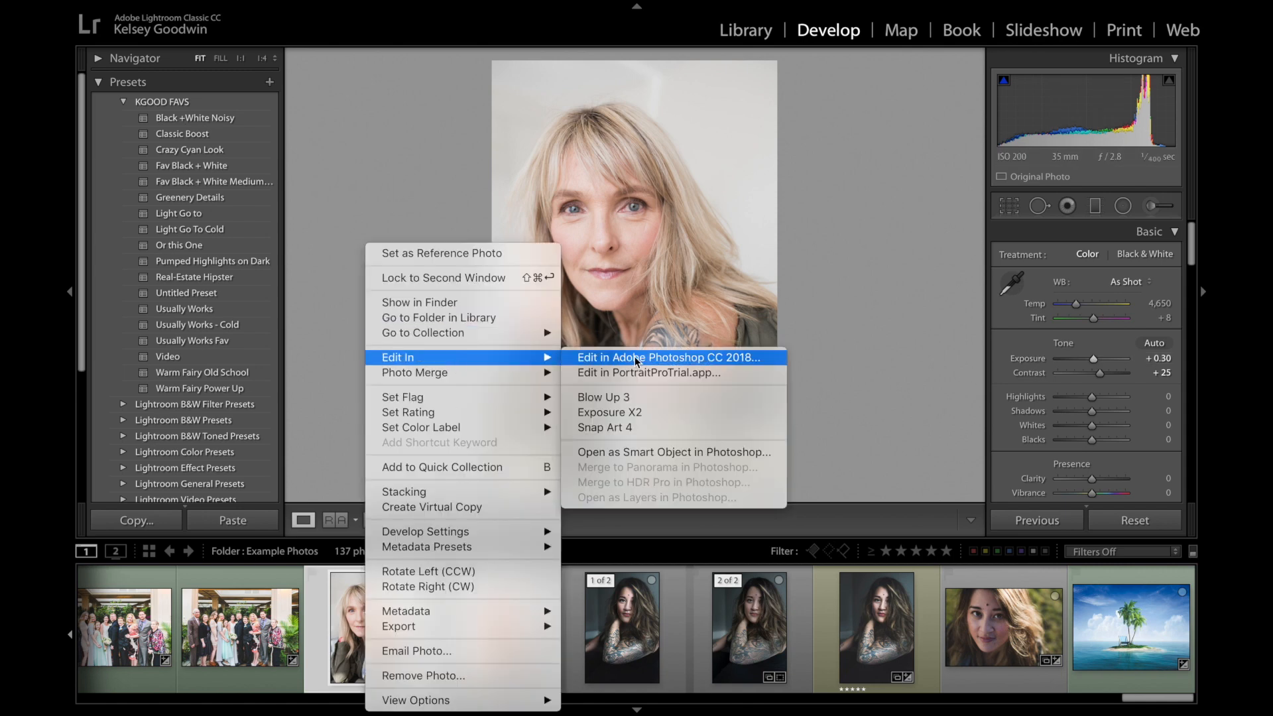
{"action": "left_click", "coordinate": [638, 358]}
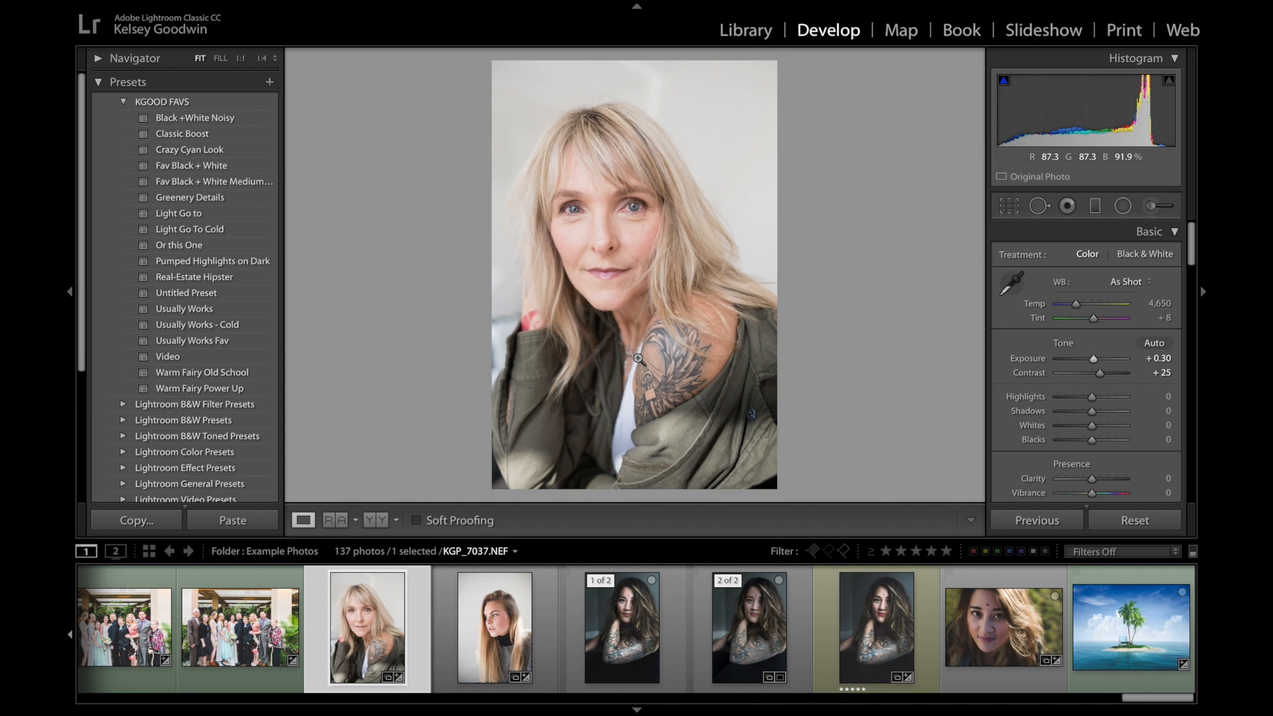
{"action": "key", "text": "super+e"}
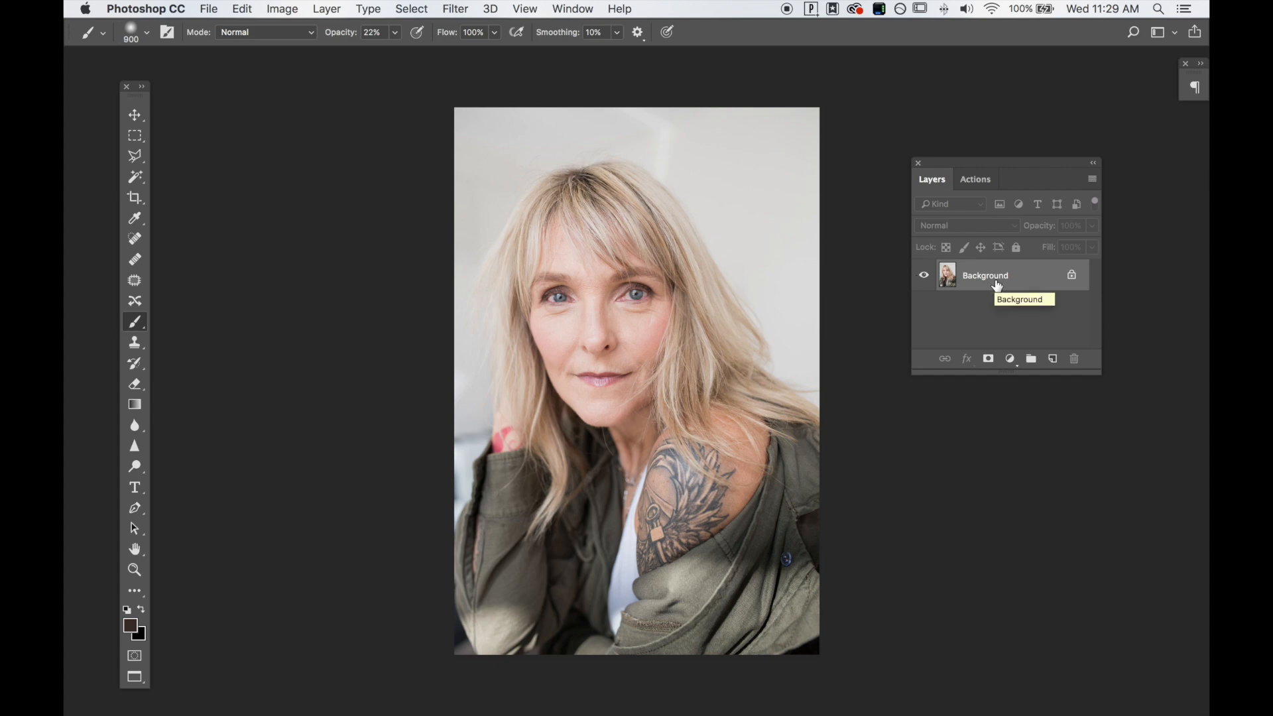
{"action": "key", "text": "super+j"}
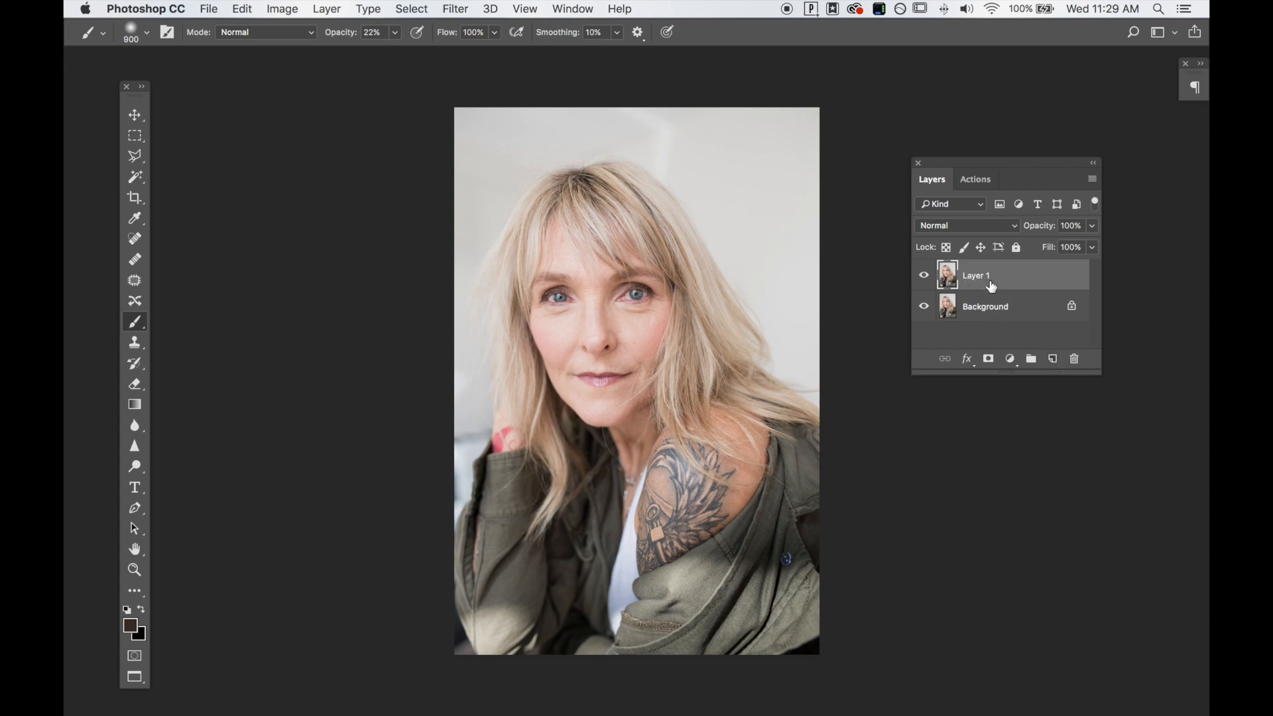
Remove the stray hair on the cheek below the viewer-right eye with the Spot Healing Brush.
{"action": "key", "text": "super+plus"}
{"action": "key", "text": "super+plus"}
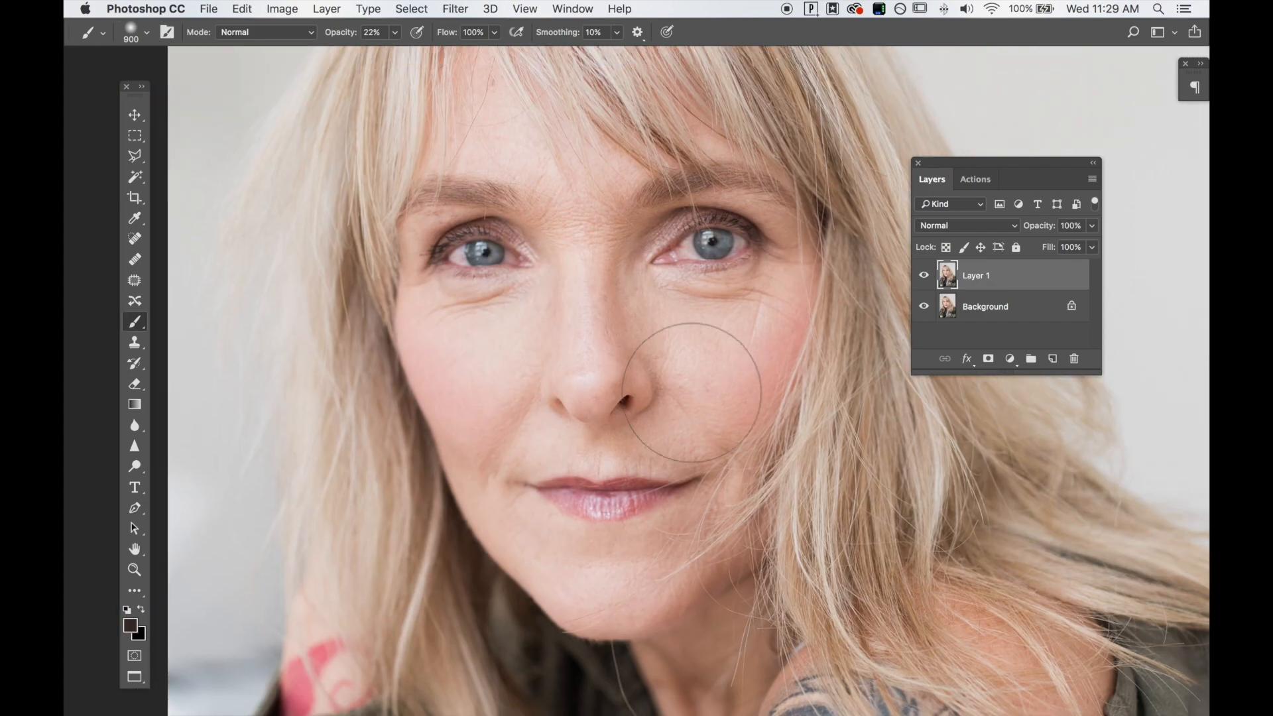
{"action": "left_click", "coordinate": [136, 239]}
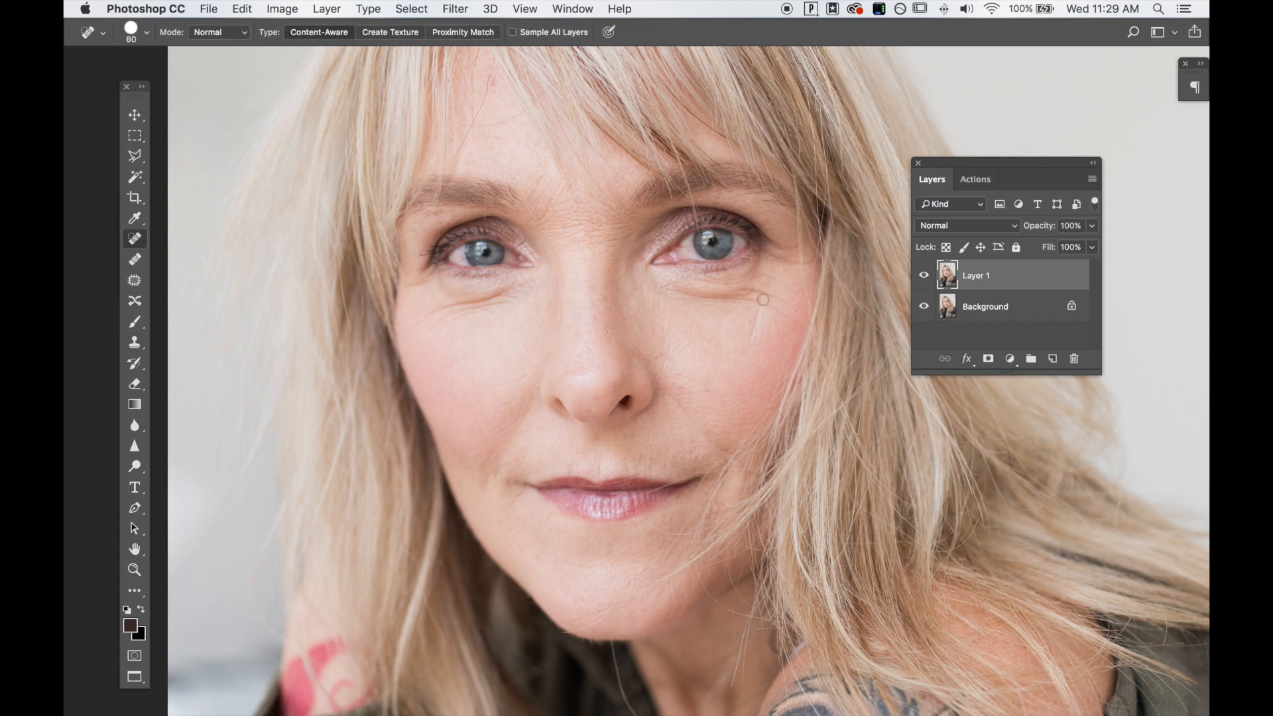
{"action": "left_click_drag", "start_coordinate": [763, 297], "coordinate": [749, 351]}
Try the Healing Brush on the viewer-left cheek using sampled areas of the face, and undo the result.
{"action": "left_click", "coordinate": [139, 265]}
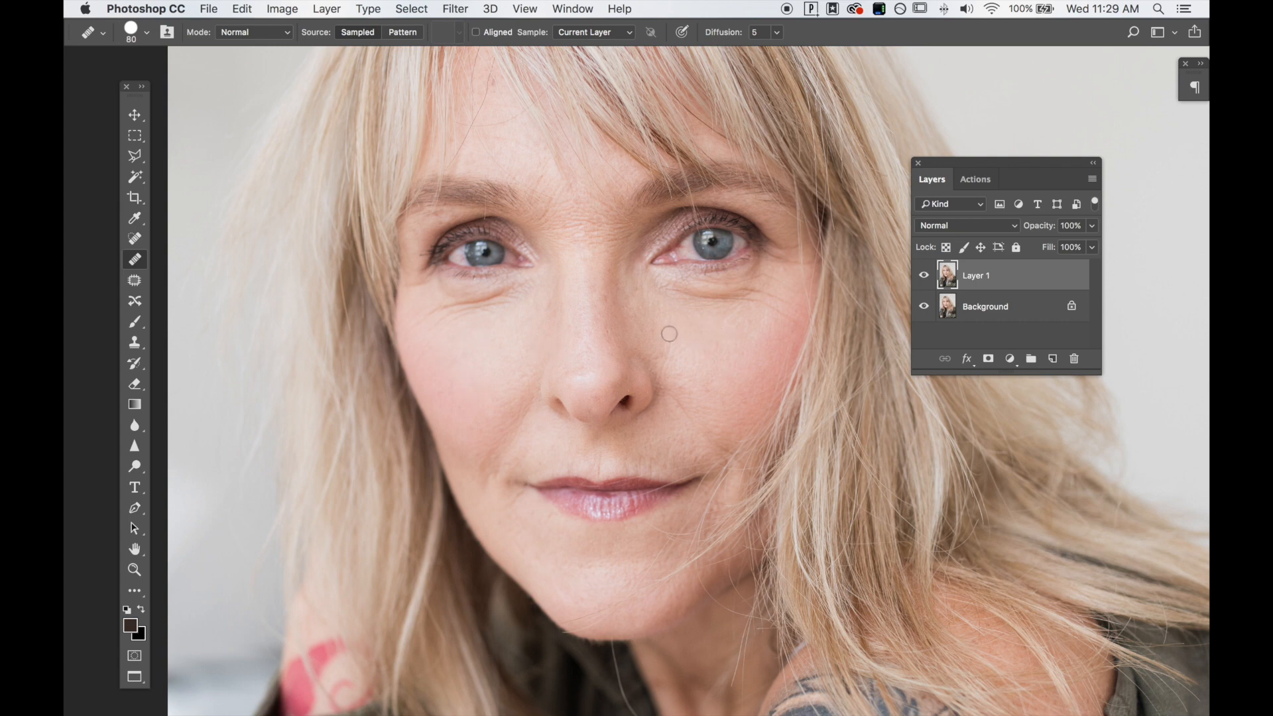
{"action": "left_click", "coordinate": [699, 321], "text": "alt"}
{"action": "mouse_move", "coordinate": [487, 388]}
{"action": "left_mouse_down"}
{"action": "mouse_move", "coordinate": [486, 354]}
{"action": "mouse_move", "coordinate": [450, 358]}
{"action": "mouse_move", "coordinate": [491, 345]}
{"action": "mouse_move", "coordinate": [421, 371]}
{"action": "left_mouse_up"}
{"action": "mouse_move", "coordinate": [588, 366]}
{"action": "left_mouse_down"}
{"action": "mouse_move", "coordinate": [406, 352]}
{"action": "mouse_move", "coordinate": [537, 384]}
{"action": "mouse_move", "coordinate": [425, 327]}
{"action": "mouse_move", "coordinate": [541, 408]}
{"action": "mouse_move", "coordinate": [426, 321]}
{"action": "mouse_move", "coordinate": [526, 395]}
{"action": "mouse_move", "coordinate": [554, 338]}
{"action": "left_mouse_up"}
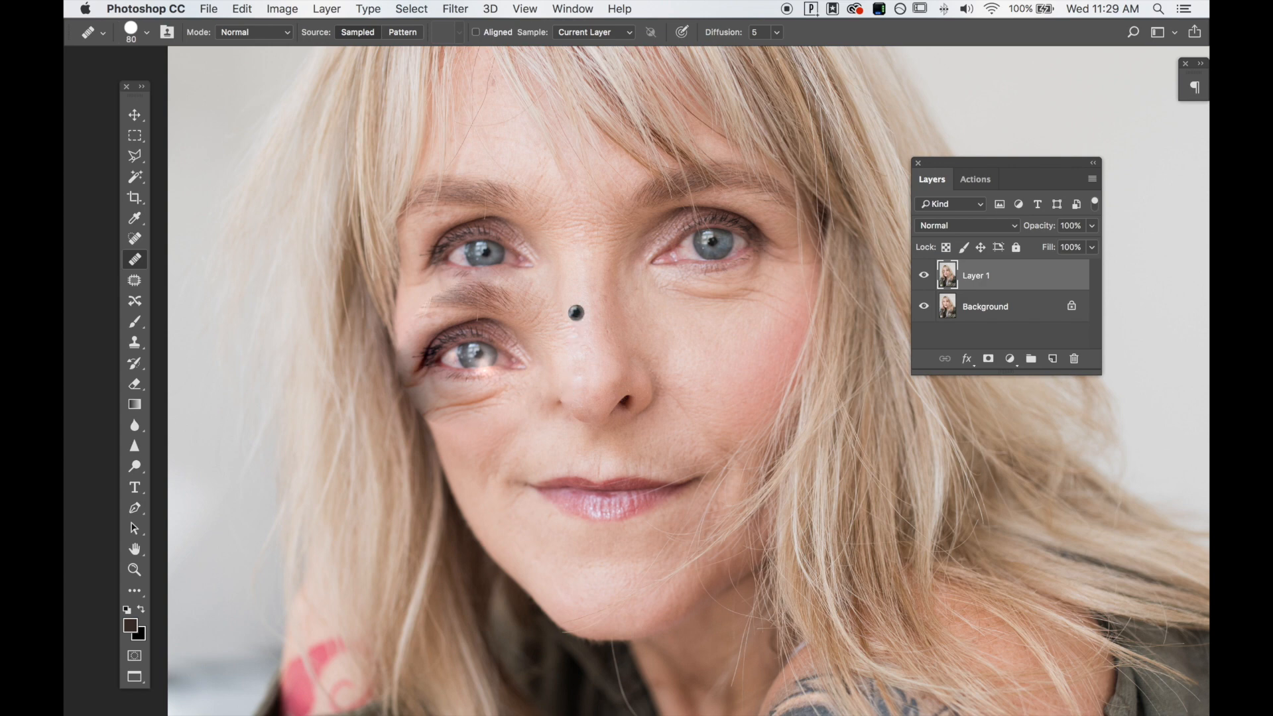
{"action": "key", "text": "super+z"}
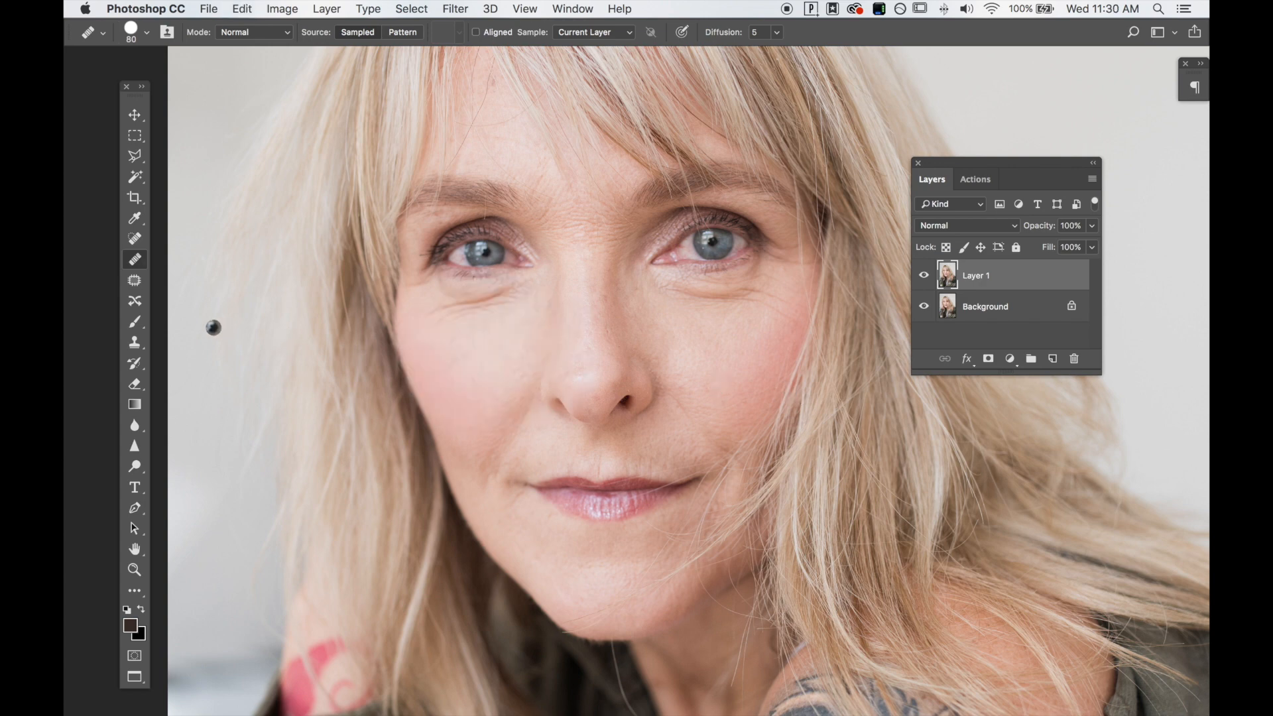
Patch the creases under both eyes with smoother skin using the Patch tool.
{"action": "left_click", "coordinate": [137, 284]}
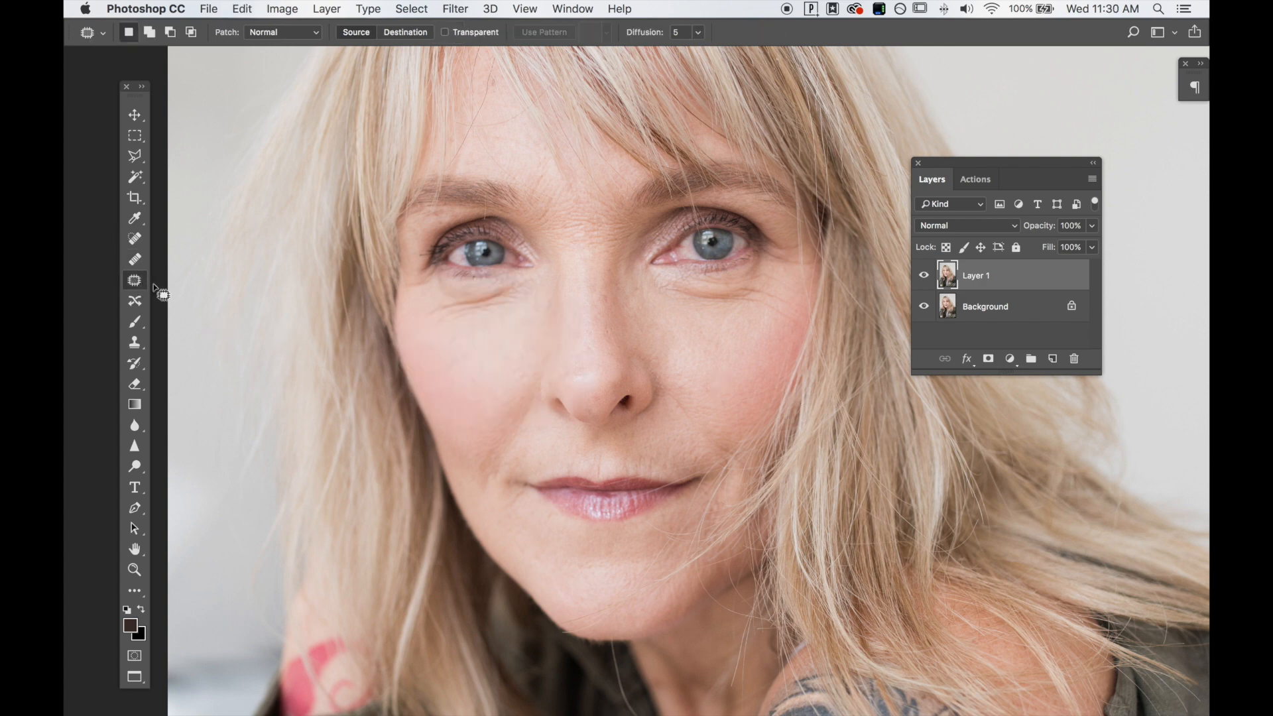
{"action": "mouse_move", "coordinate": [512, 300]}
{"action": "left_mouse_down"}
{"action": "mouse_move", "coordinate": [426, 344]}
{"action": "mouse_move", "coordinate": [527, 306]}
{"action": "mouse_move", "coordinate": [519, 299]}
{"action": "mouse_move", "coordinate": [477, 347]}
{"action": "mouse_move", "coordinate": [483, 368]}
{"action": "left_mouse_up"}
{"action": "key", "text": "super+d"}
{"action": "mouse_move", "coordinate": [690, 297]}
{"action": "left_mouse_down"}
{"action": "mouse_move", "coordinate": [685, 324]}
{"action": "mouse_move", "coordinate": [748, 327]}
{"action": "mouse_move", "coordinate": [738, 308]}
{"action": "mouse_move", "coordinate": [686, 300]}
{"action": "left_mouse_up"}
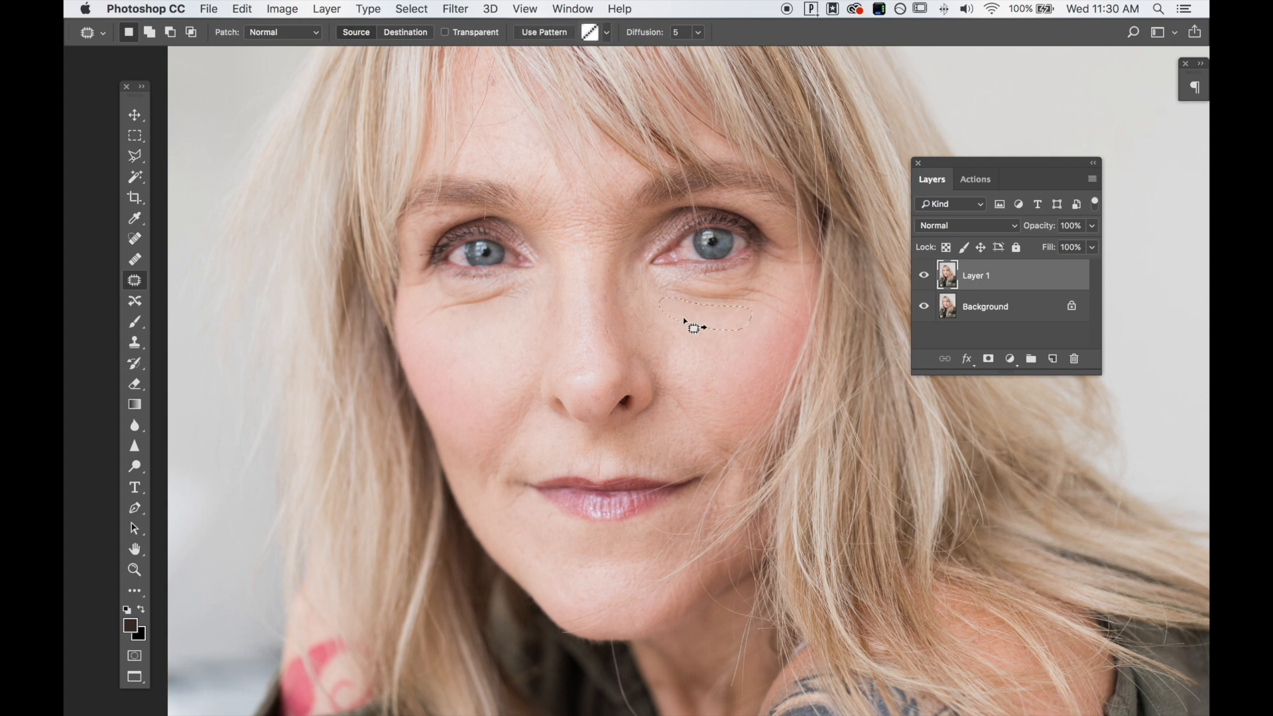
{"action": "left_click_drag", "start_coordinate": [615, 324], "coordinate": [617, 325]}
{"action": "left_click_drag", "start_coordinate": [610, 332], "coordinate": [599, 273]}
{"action": "key", "text": "ctrl+d"}
Patch blemishes on the forehead, beside the nostril and on the upper lip with nearby clean skin.
{"action": "mouse_move", "coordinate": [527, 177]}
{"action": "left_mouse_down"}
{"action": "mouse_move", "coordinate": [542, 173]}
{"action": "mouse_move", "coordinate": [488, 131]}
{"action": "mouse_move", "coordinate": [545, 159]}
{"action": "mouse_move", "coordinate": [521, 161]}
{"action": "mouse_move", "coordinate": [478, 133]}
{"action": "mouse_move", "coordinate": [497, 149]}
{"action": "left_mouse_up"}
{"action": "key", "text": "super+d"}
{"action": "key", "text": "super+d"}
{"action": "left_click_drag", "start_coordinate": [619, 387], "coordinate": [635, 391]}
{"action": "key", "text": "super+d"}
{"action": "left_click_drag", "start_coordinate": [605, 466], "coordinate": [620, 446]}
{"action": "key", "text": "super+d"}
Patch the small marks on both cheeks, below the viewer-right eye and near the viewer-left mouth corner.
{"action": "mouse_move", "coordinate": [677, 401]}
{"action": "left_mouse_down"}
{"action": "mouse_move", "coordinate": [690, 423]}
{"action": "mouse_move", "coordinate": [684, 411]}
{"action": "mouse_move", "coordinate": [700, 400]}
{"action": "left_mouse_up"}
{"action": "key", "text": "super+d"}
{"action": "mouse_move", "coordinate": [759, 301]}
{"action": "left_mouse_down"}
{"action": "mouse_move", "coordinate": [789, 332]}
{"action": "mouse_move", "coordinate": [798, 322]}
{"action": "mouse_move", "coordinate": [751, 301]}
{"action": "mouse_move", "coordinate": [747, 346]}
{"action": "left_mouse_up"}
{"action": "key", "text": "super+d"}
{"action": "mouse_move", "coordinate": [534, 378]}
{"action": "left_mouse_down"}
{"action": "mouse_move", "coordinate": [523, 397]}
{"action": "mouse_move", "coordinate": [502, 380]}
{"action": "left_mouse_up"}
{"action": "mouse_move", "coordinate": [529, 490]}
{"action": "left_mouse_down"}
{"action": "mouse_move", "coordinate": [511, 502]}
{"action": "mouse_move", "coordinate": [527, 490]}
{"action": "mouse_move", "coordinate": [545, 533]}
{"action": "mouse_move", "coordinate": [548, 514]}
{"action": "left_mouse_up"}
{"action": "key", "text": "super+d"}
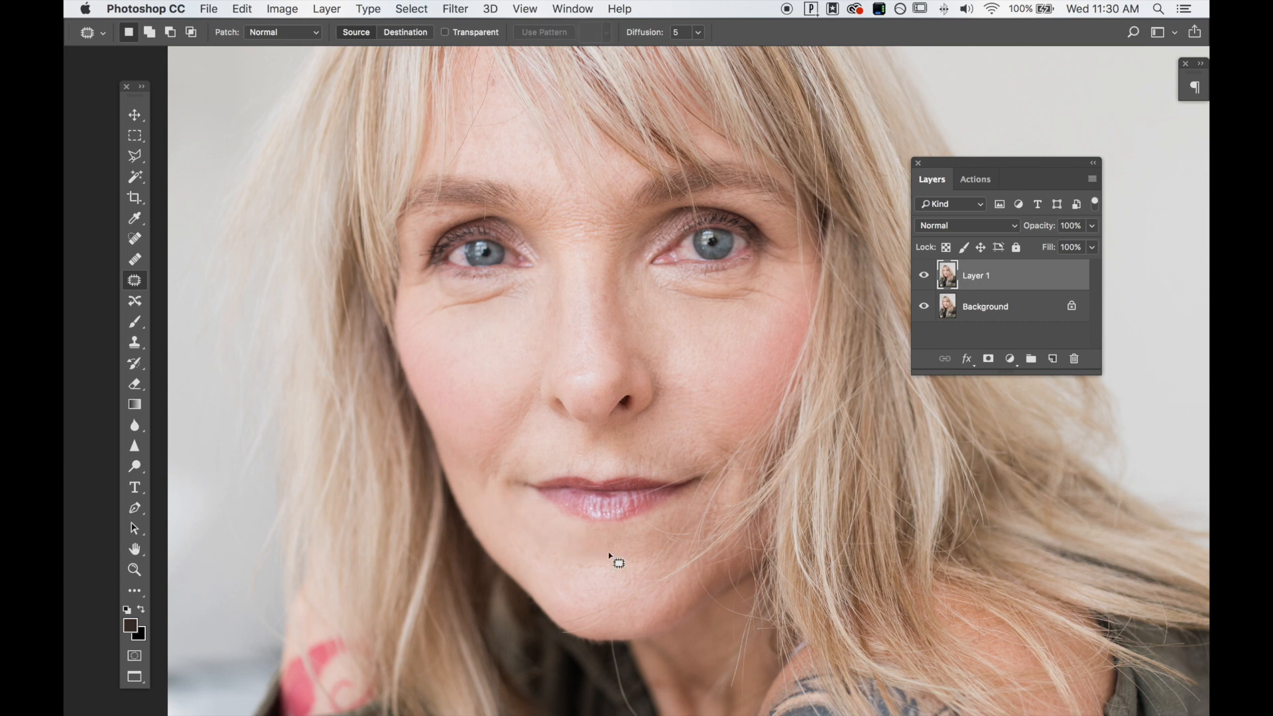
Patch the viewer-right mouth corner, the cheek beside the nose and the lines between the eyebrows.
{"action": "mouse_move", "coordinate": [697, 452]}
{"action": "left_mouse_down"}
{"action": "mouse_move", "coordinate": [739, 448]}
{"action": "mouse_move", "coordinate": [702, 446]}
{"action": "mouse_move", "coordinate": [690, 460]}
{"action": "mouse_move", "coordinate": [694, 429]}
{"action": "mouse_move", "coordinate": [653, 475]}
{"action": "mouse_move", "coordinate": [662, 483]}
{"action": "mouse_move", "coordinate": [662, 463]}
{"action": "mouse_move", "coordinate": [642, 456]}
{"action": "mouse_move", "coordinate": [637, 469]}
{"action": "mouse_move", "coordinate": [649, 456]}
{"action": "left_mouse_up"}
{"action": "left_click", "coordinate": [667, 449]}
{"action": "mouse_move", "coordinate": [653, 318]}
{"action": "left_mouse_down"}
{"action": "mouse_move", "coordinate": [640, 328]}
{"action": "mouse_move", "coordinate": [662, 314]}
{"action": "left_mouse_up"}
{"action": "left_click", "coordinate": [675, 336]}
{"action": "mouse_move", "coordinate": [548, 198]}
{"action": "left_mouse_down"}
{"action": "mouse_move", "coordinate": [540, 222]}
{"action": "mouse_move", "coordinate": [549, 193]}
{"action": "left_mouse_up"}
{"action": "left_click_drag", "start_coordinate": [546, 200], "coordinate": [534, 171]}
{"action": "key", "text": "super+d"}
Remove the stray hairs over the viewer-left eyebrow and the marks between the brows with the Spot Healing Brush.
{"action": "key", "text": "super+plus"}
{"action": "key", "text": "super+plus"}
{"action": "left_click_drag", "start_coordinate": [530, 240], "coordinate": [552, 404]}
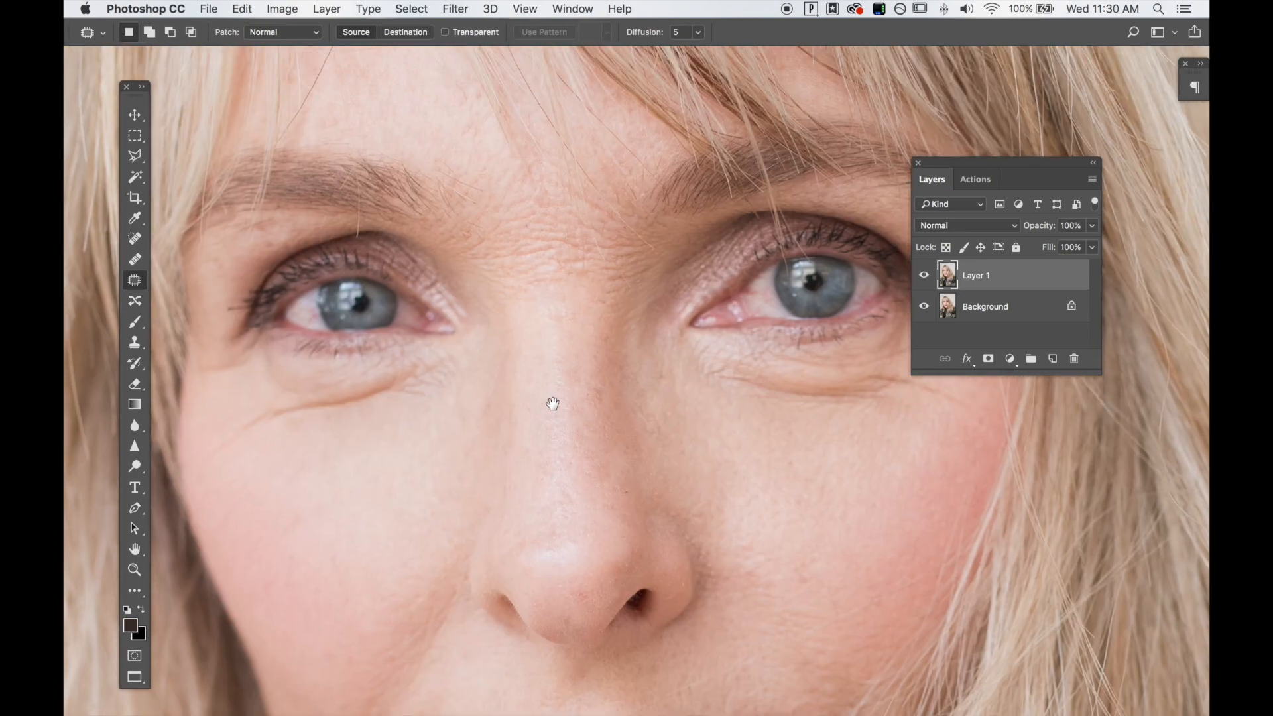
{"action": "left_click", "coordinate": [135, 238]}
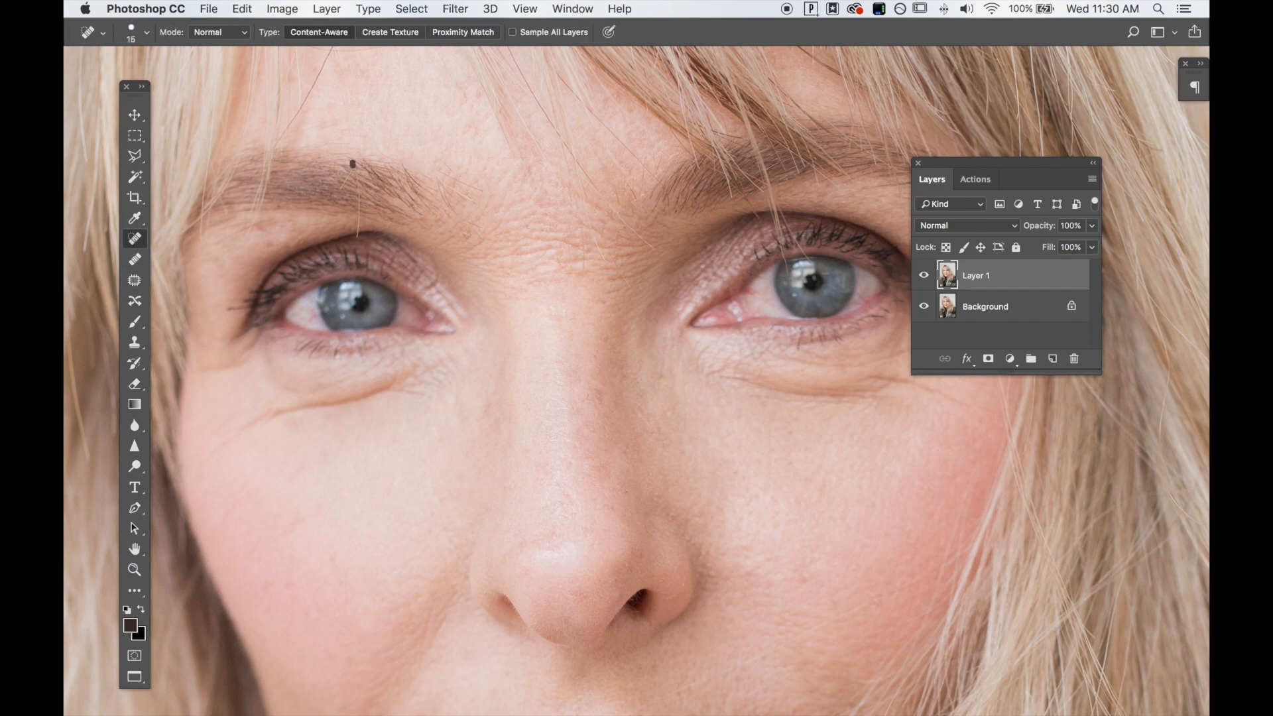
{"action": "left_click_drag", "start_coordinate": [356, 207], "coordinate": [356, 229]}
{"action": "key", "text": "bracketright"}
{"action": "key", "text": "bracketright"}
{"action": "left_click_drag", "start_coordinate": [355, 166], "coordinate": [358, 208]}
{"action": "left_click", "coordinate": [343, 182]}
{"action": "left_click_drag", "start_coordinate": [364, 151], "coordinate": [365, 123]}
{"action": "mouse_move", "coordinate": [621, 221]}
{"action": "left_mouse_down"}
{"action": "mouse_move", "coordinate": [659, 261]}
{"action": "mouse_move", "coordinate": [606, 243]}
{"action": "mouse_move", "coordinate": [628, 292]}
{"action": "mouse_move", "coordinate": [593, 243]}
{"action": "mouse_move", "coordinate": [602, 263]}
{"action": "mouse_move", "coordinate": [585, 276]}
{"action": "left_mouse_up"}
{"action": "mouse_move", "coordinate": [567, 228]}
{"action": "left_mouse_down"}
{"action": "mouse_move", "coordinate": [567, 265]}
{"action": "mouse_move", "coordinate": [606, 306]}
{"action": "mouse_move", "coordinate": [569, 267]}
{"action": "left_mouse_up"}
Heal stray hairs and skin marks on the lower face with the Spot Healing Brush, adjusting its size as needed.
{"action": "left_click_drag", "start_coordinate": [711, 384], "coordinate": [222, 4]}
{"action": "left_click_drag", "start_coordinate": [310, 242], "coordinate": [566, 150]}
{"action": "left_click_drag", "start_coordinate": [467, 271], "coordinate": [603, 232]}
{"action": "key", "text": "bracketleft"}
{"action": "left_click_drag", "start_coordinate": [462, 251], "coordinate": [674, 141]}
{"action": "key", "text": "bracketright"}
{"action": "key", "text": "bracketright"}
{"action": "key", "text": "bracketright"}
{"action": "left_click_drag", "start_coordinate": [567, 181], "coordinate": [676, 133]}
{"action": "left_click_drag", "start_coordinate": [467, 256], "coordinate": [717, 211]}
{"action": "left_click_drag", "start_coordinate": [555, 288], "coordinate": [723, 212]}
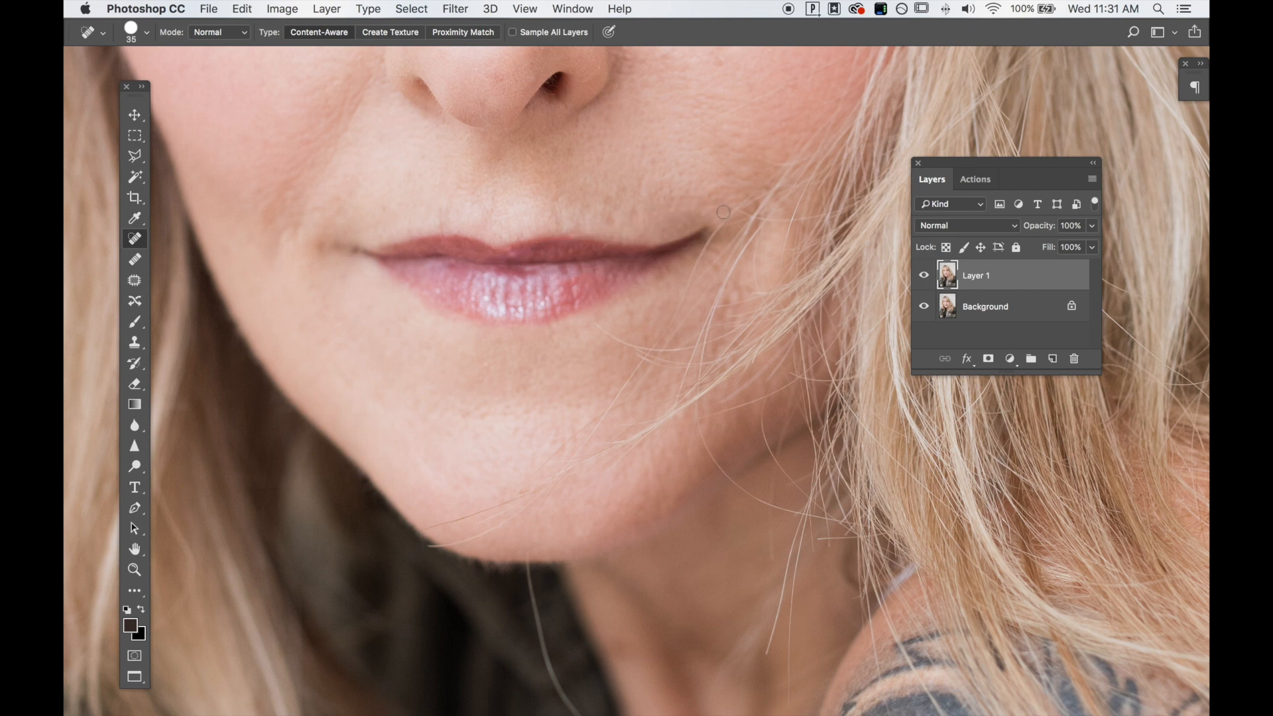
Clean up the remaining small facial blemishes and stray hairs, including on the forehead, with the Spot Healing Brush.
{"action": "left_click_drag", "start_coordinate": [602, 271], "coordinate": [550, 293]}
{"action": "key", "text": "bracketleft"}
{"action": "key", "text": "bracketleft"}
{"action": "key", "text": "bracketleft"}
{"action": "left_click_drag", "start_coordinate": [557, 276], "coordinate": [559, 277]}
{"action": "left_click_drag", "start_coordinate": [439, 217], "coordinate": [444, 243]}
{"action": "key", "text": "super+0"}
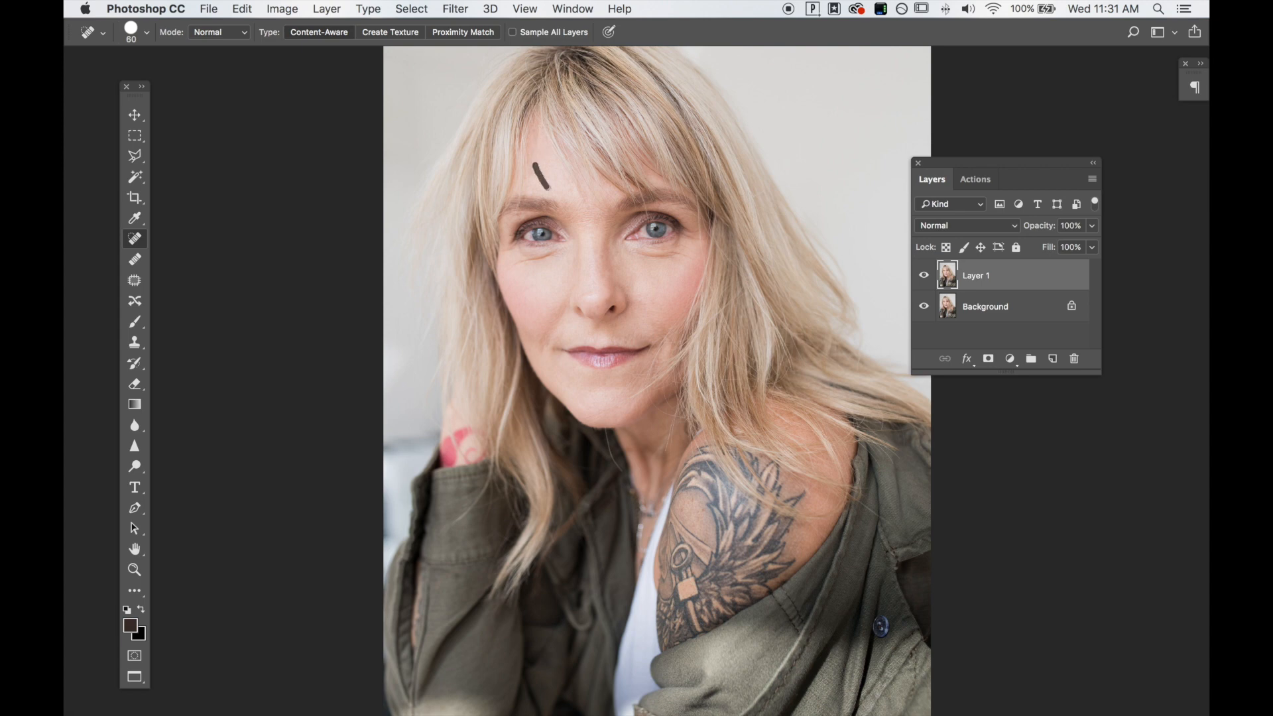
Compare the face before and after healing by toggling the visibility of Layer 1.
{"action": "left_click", "coordinate": [924, 277]}
{"action": "left_click", "coordinate": [924, 277]}
{"action": "left_click", "coordinate": [925, 277]}
{"action": "left_click", "coordinate": [925, 277]}
{"action": "key", "text": "super+plus"}
{"action": "key", "text": "super+plus"}
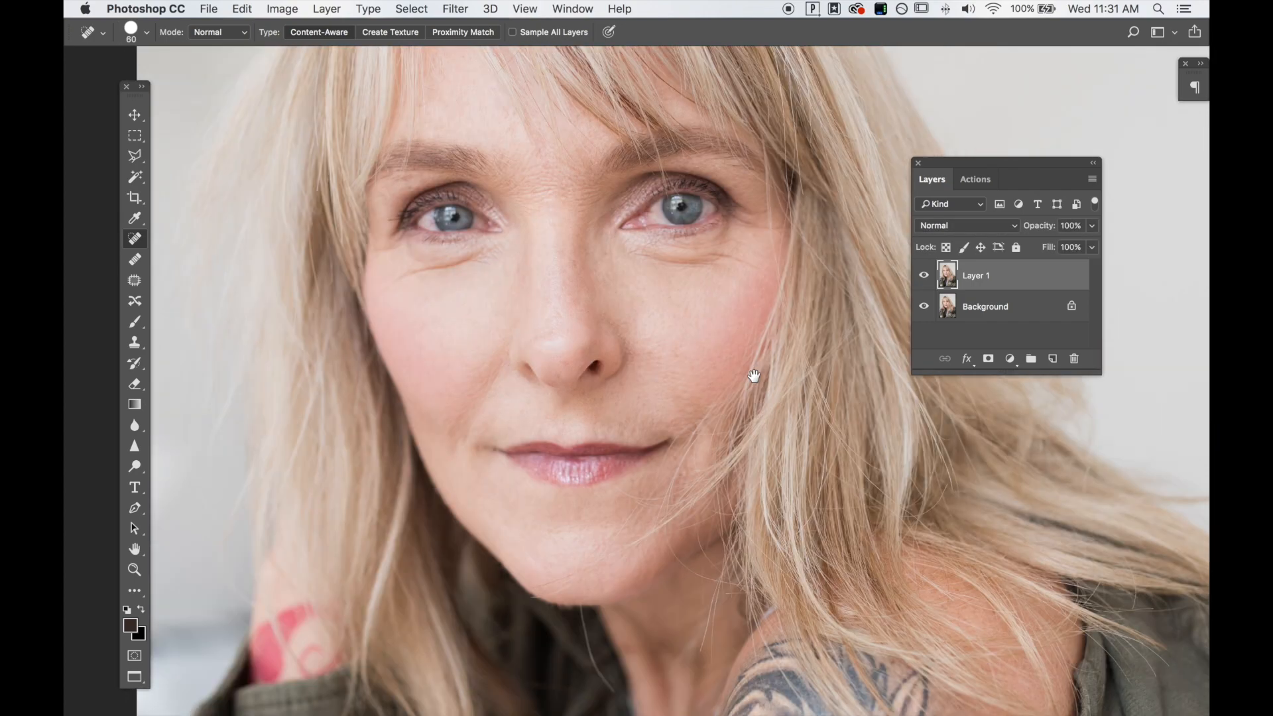
{"action": "left_click", "coordinate": [924, 276]}
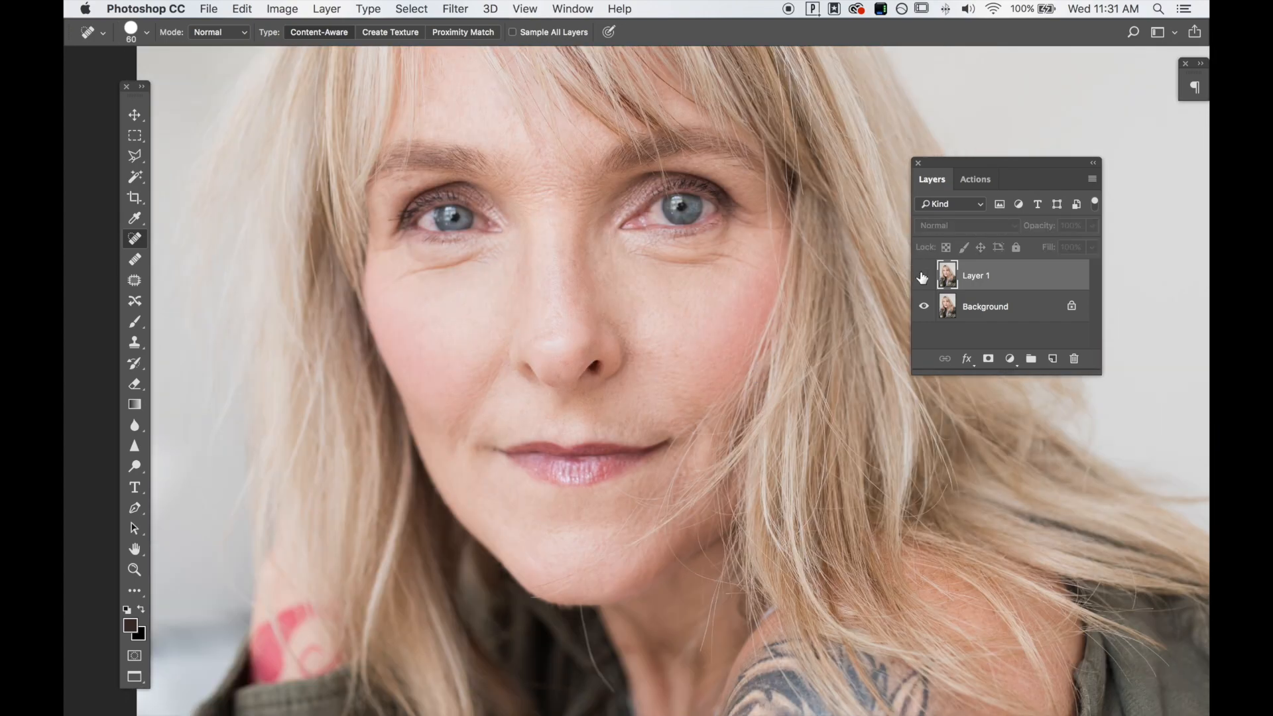
{"action": "left_click", "coordinate": [923, 277]}
{"action": "left_click", "coordinate": [923, 277]}
{"action": "left_click", "coordinate": [923, 277]}
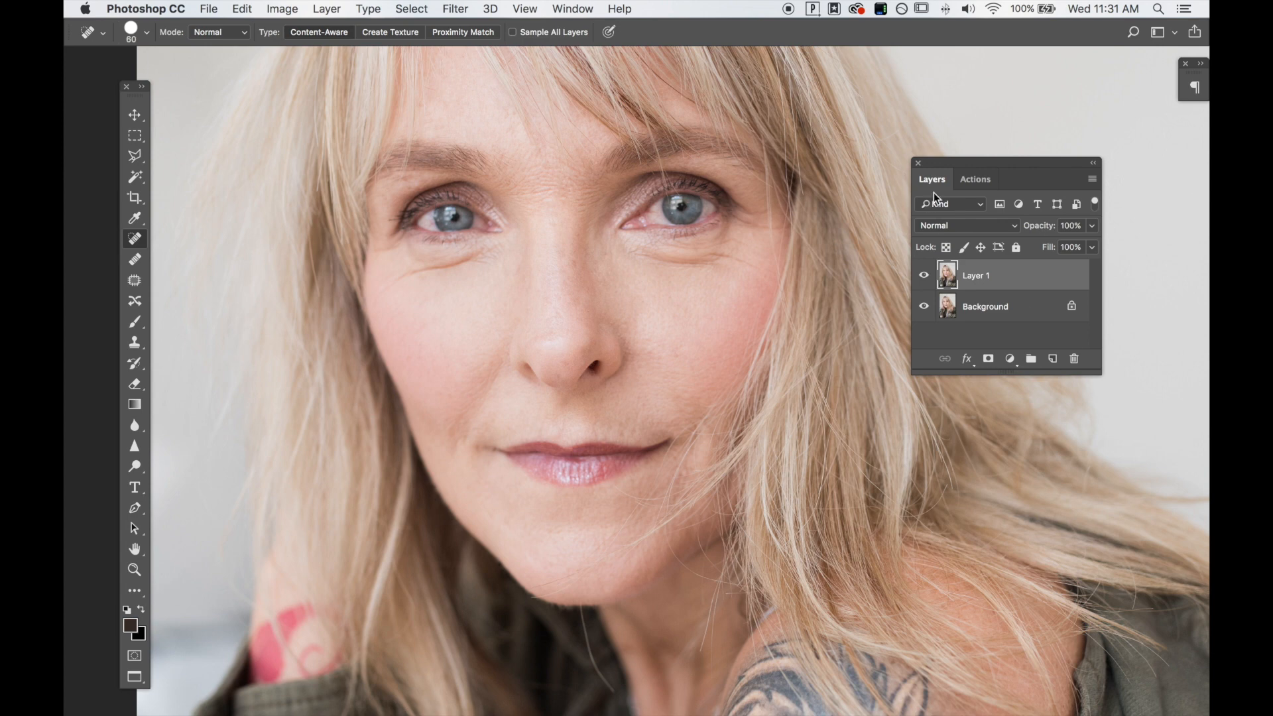
Run the Pro Retouch action on the portrait and delete the Eye Bump layer it adds.
{"action": "left_click", "coordinate": [978, 182]}
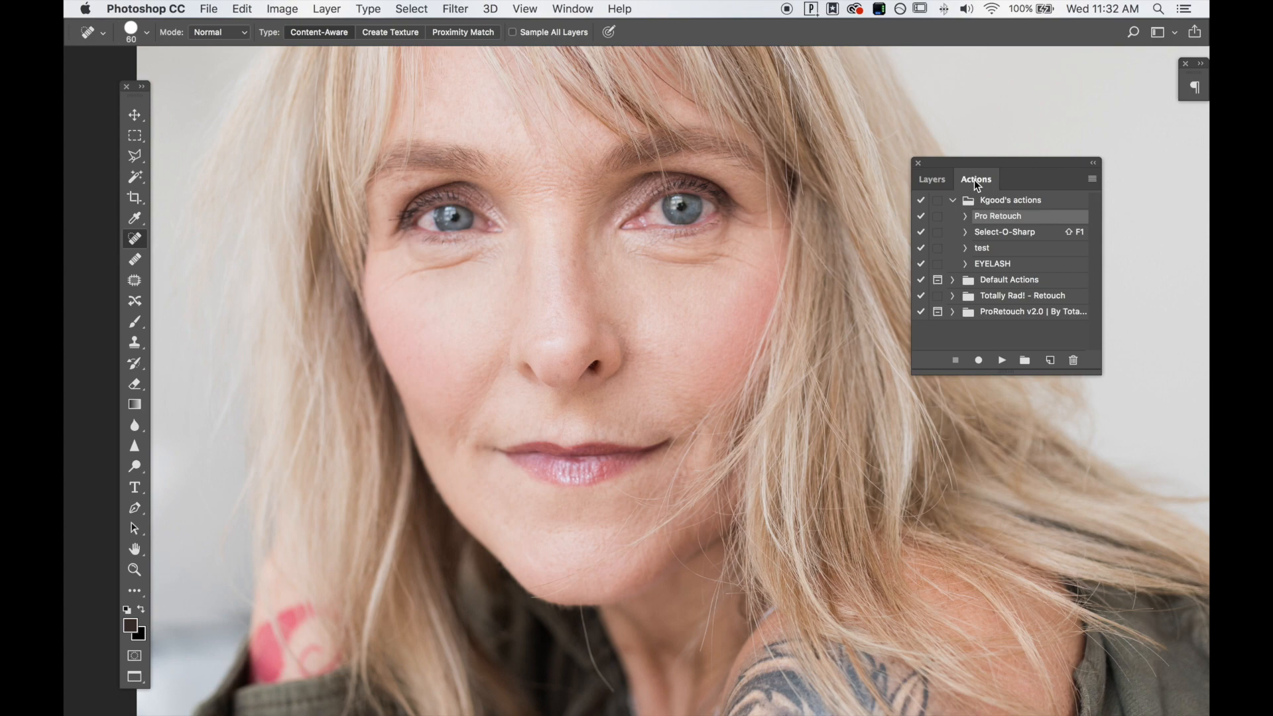
{"action": "left_click", "coordinate": [573, 9]}
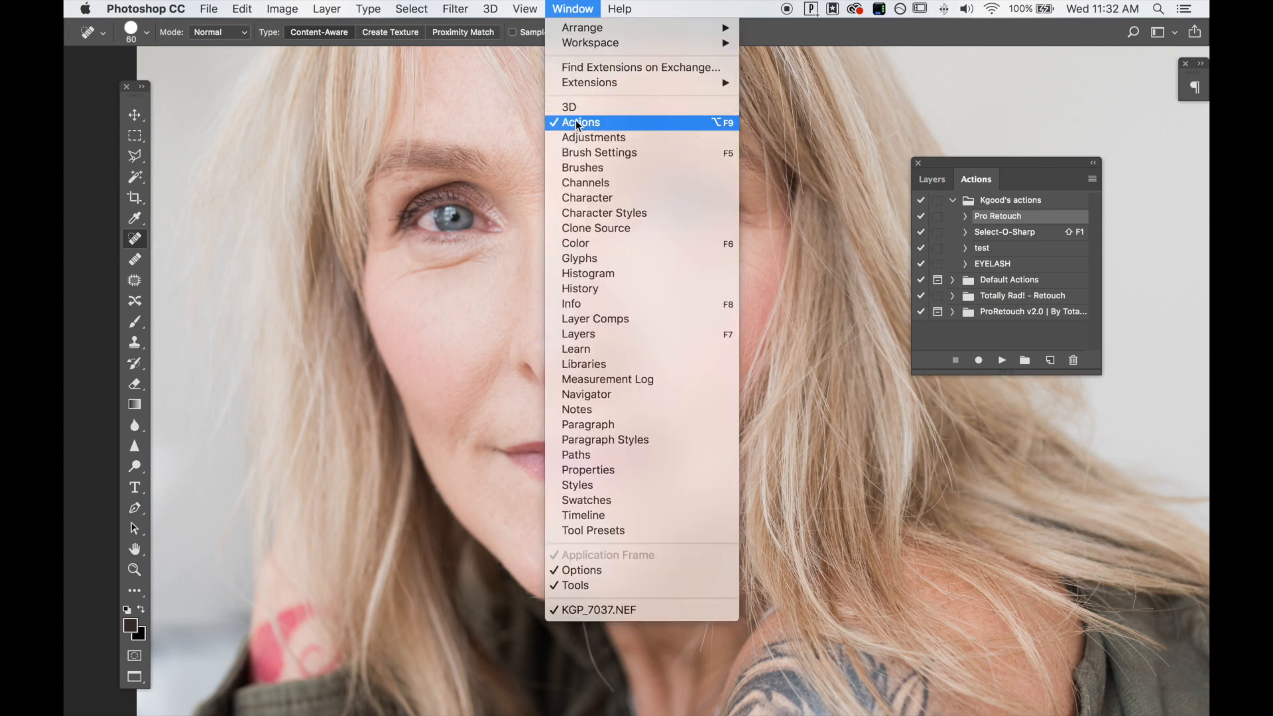
{"action": "left_click", "coordinate": [1008, 164]}
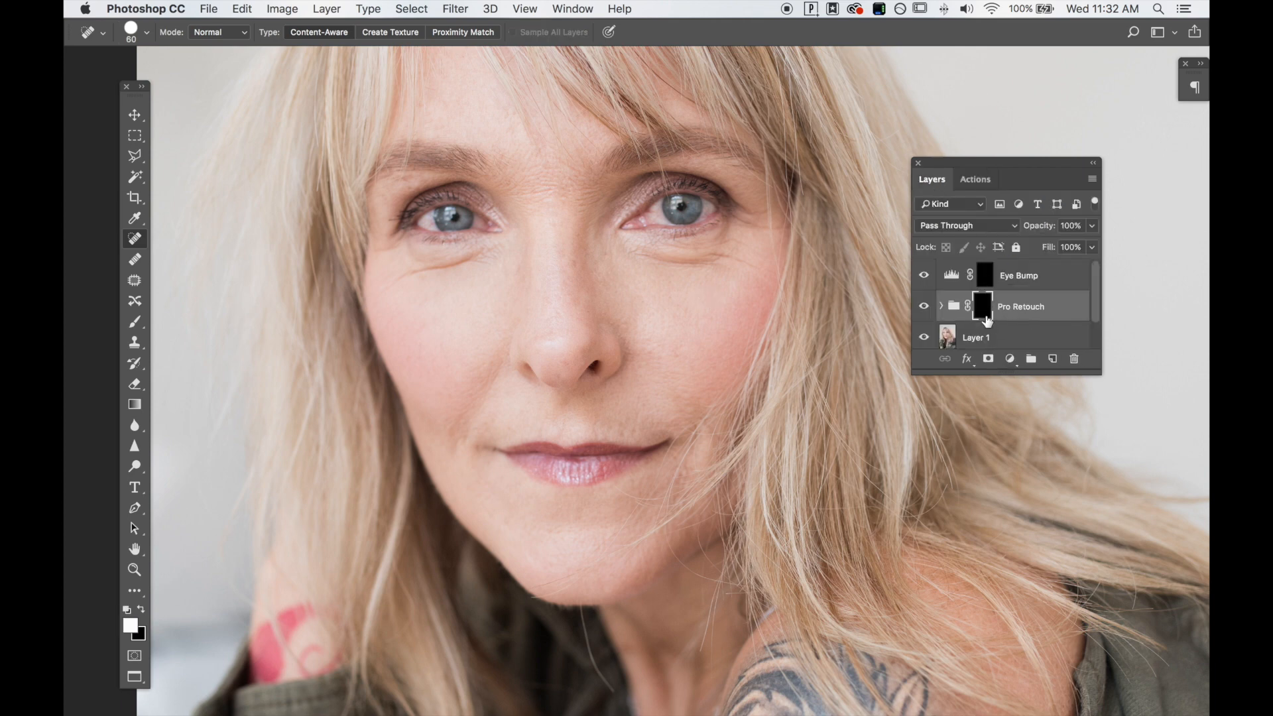
{"action": "left_click", "coordinate": [1064, 282]}
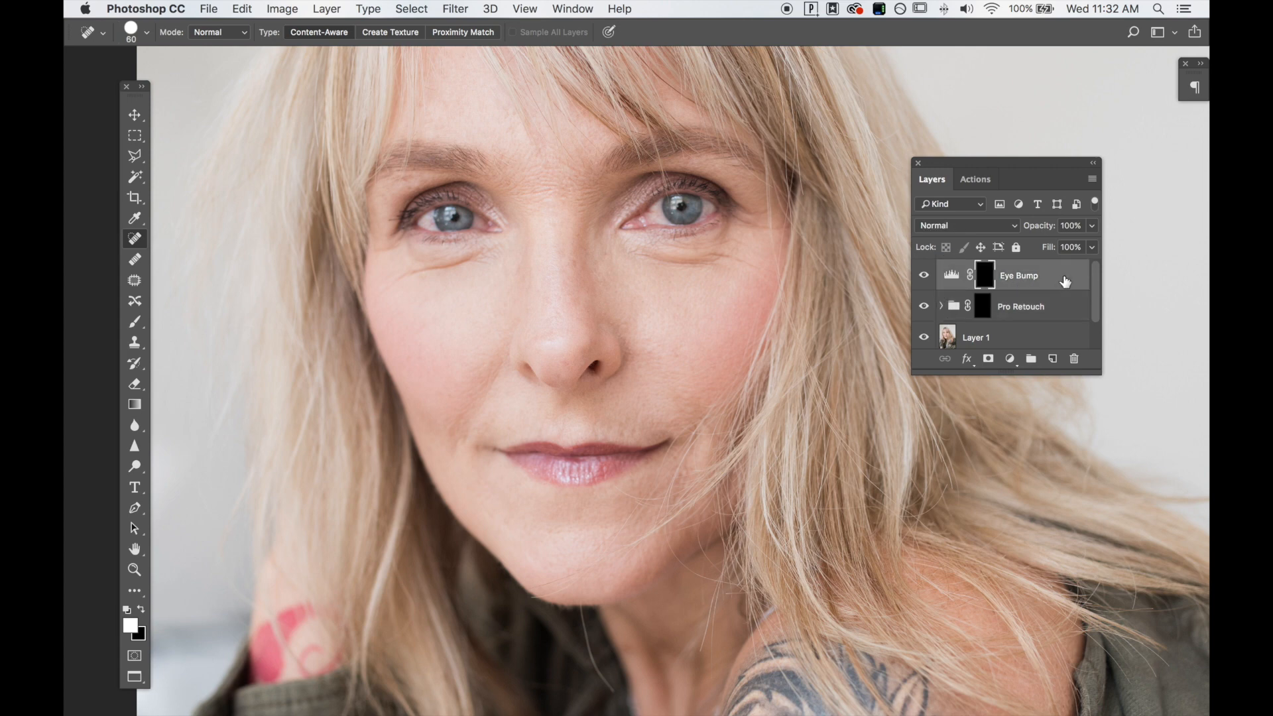
{"action": "key", "text": "Delete"}
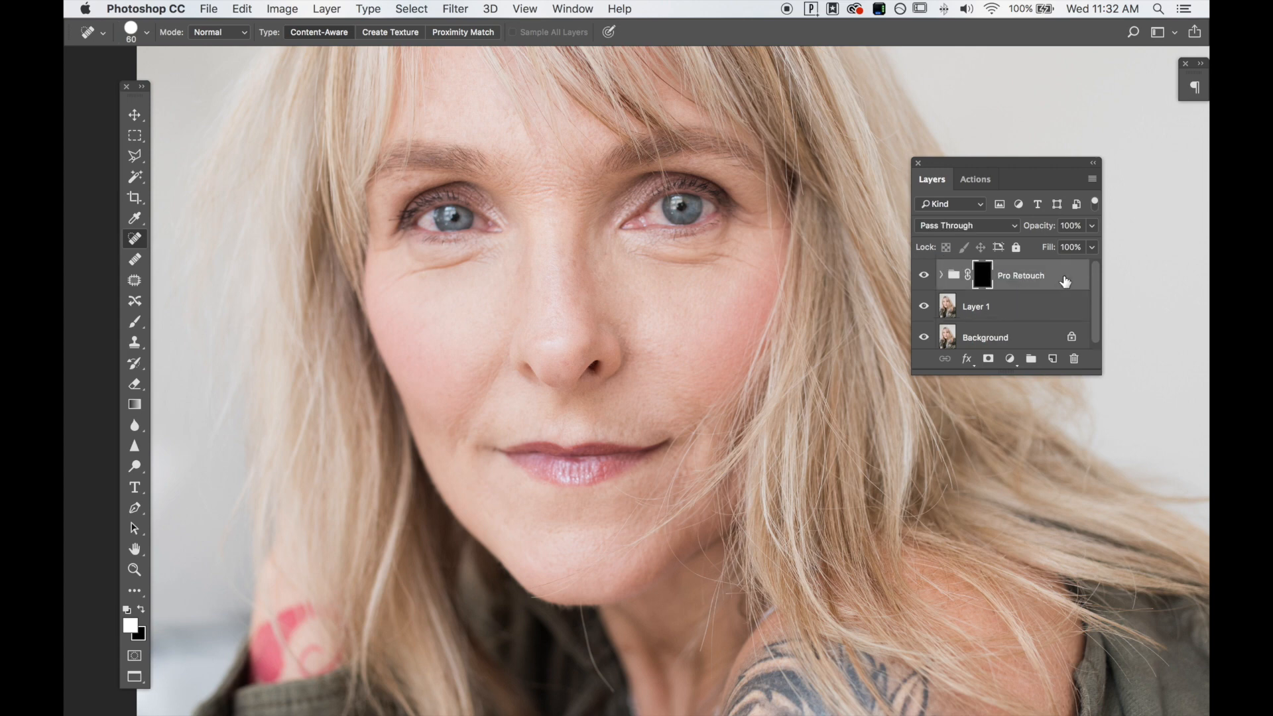
Examine the fine and coarse detail layers inside the Pro Retouch group and collapse the group again.
{"action": "left_click", "coordinate": [941, 275]}
{"action": "scroll", "coordinate": [990, 324], "scroll_direction": "down", "scroll_amount": 3}
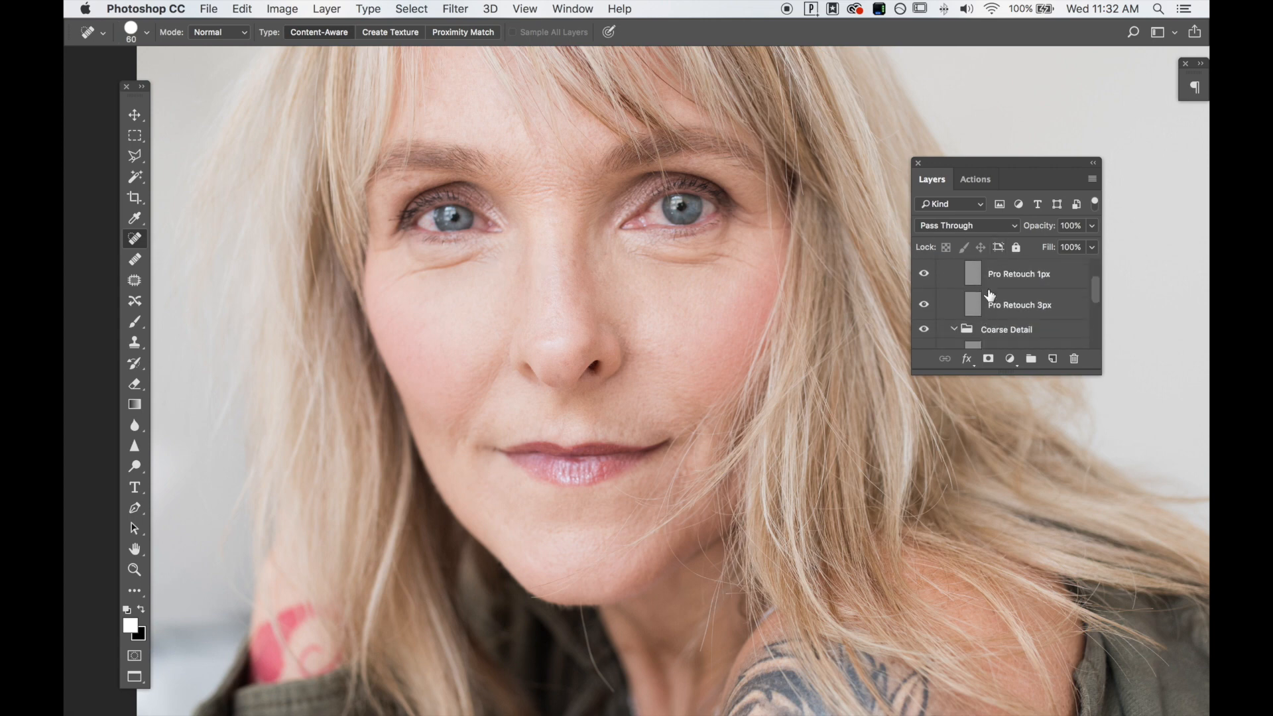
{"action": "scroll", "coordinate": [989, 295], "scroll_direction": "up", "scroll_amount": 3}
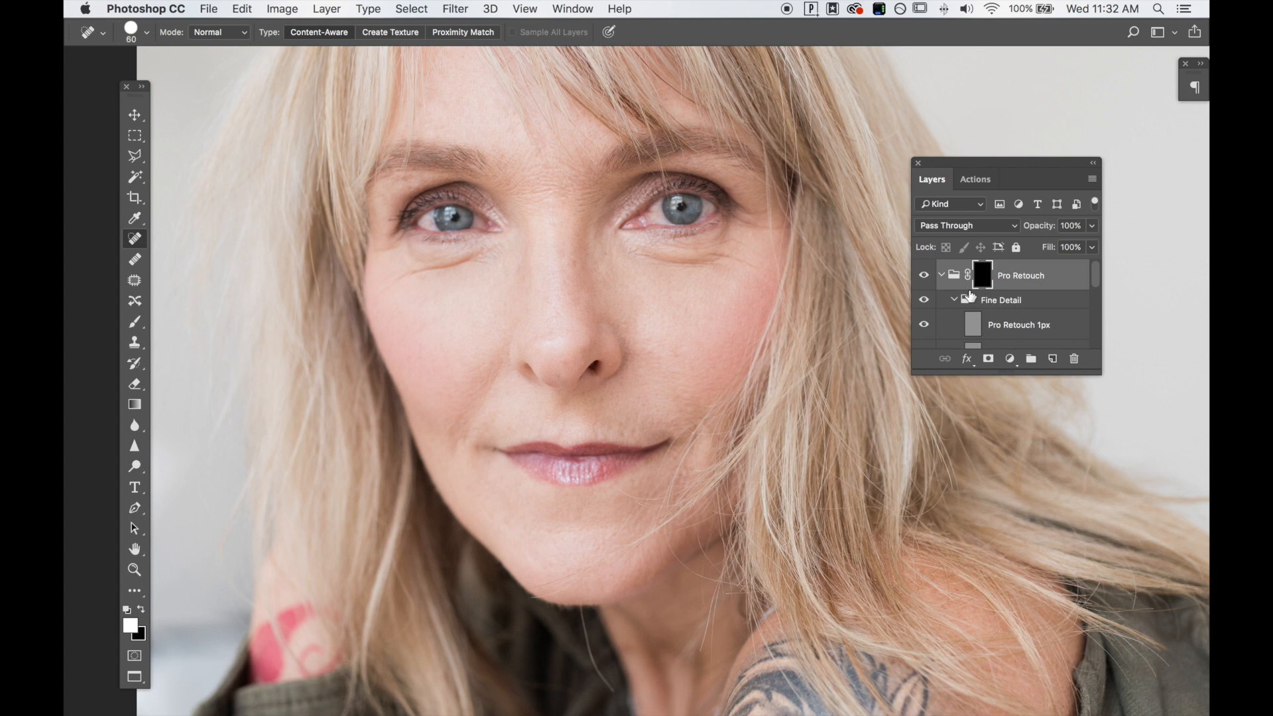
{"action": "left_click", "coordinate": [941, 276]}
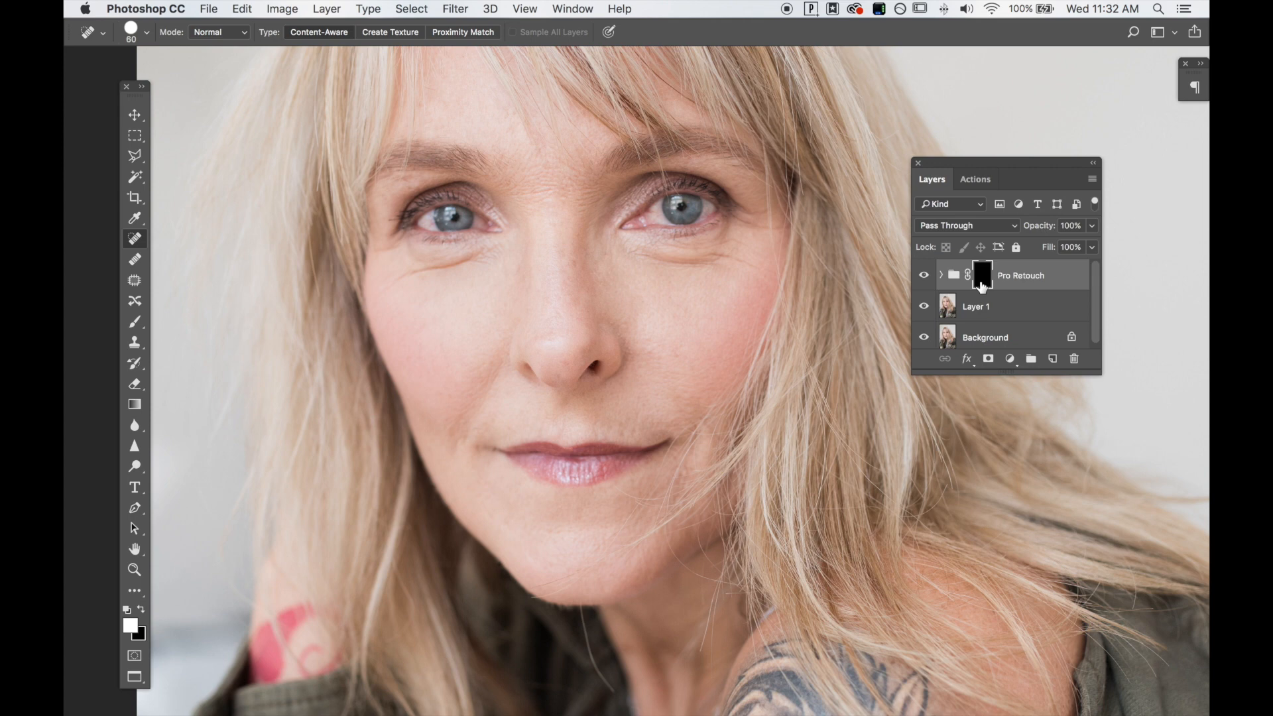
Set up the Brush tool with a size of 200 and 100% opacity for painting on the Pro Retouch mask.
{"action": "key", "text": "bracketright"}
{"action": "key", "text": "bracketright"}
{"action": "key", "text": "bracketright"}
{"action": "key", "text": "bracketright"}
{"action": "key", "text": "bracketright"}
{"action": "key", "text": "bracketright"}
{"action": "key", "text": "bracketright"}
{"action": "key", "text": "bracketright"}
{"action": "key", "text": "b"}
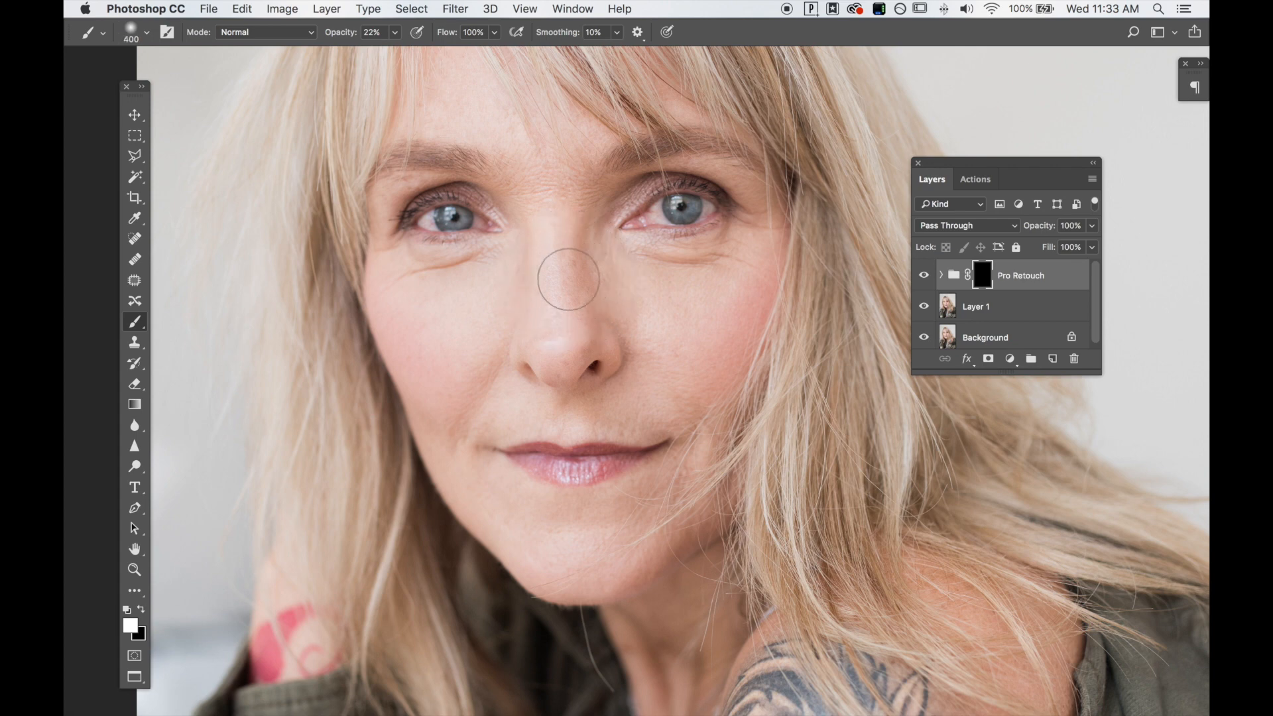
{"action": "key", "text": "bracketleft"}
{"action": "left_click", "coordinate": [394, 33]}
{"action": "left_click_drag", "start_coordinate": [392, 52], "coordinate": [488, 54]}
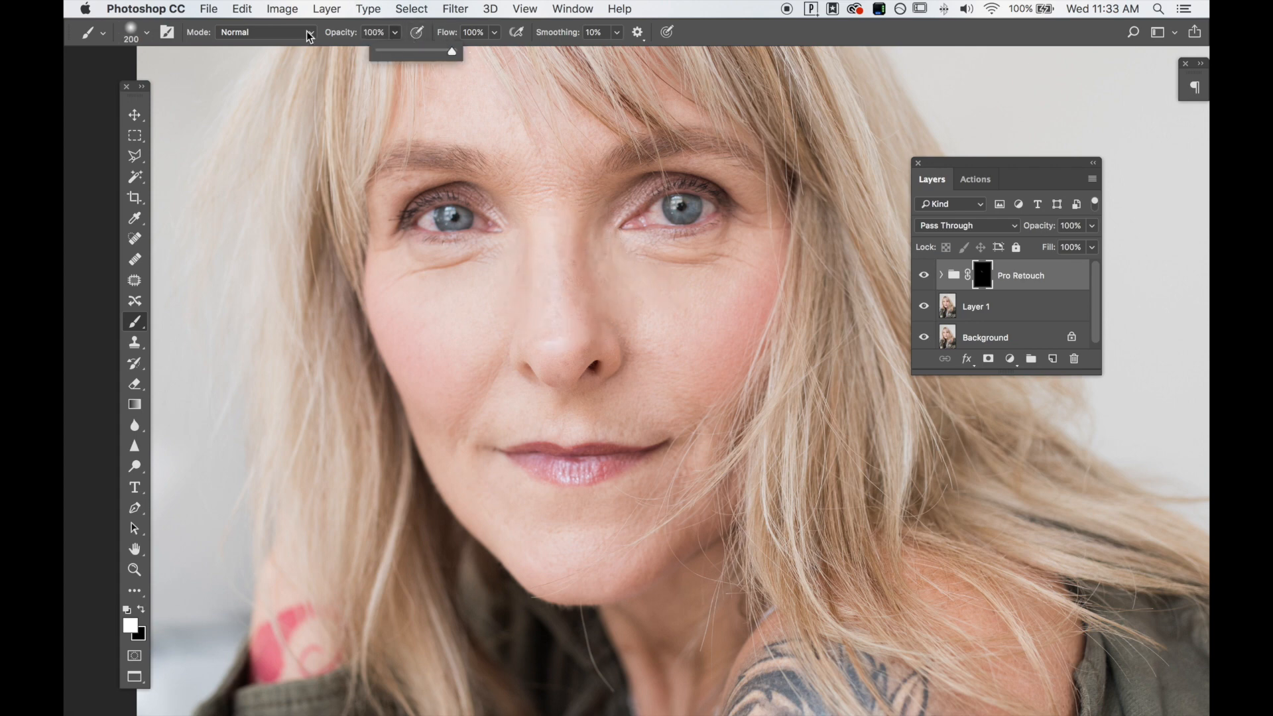
{"action": "left_click", "coordinate": [451, 98]}
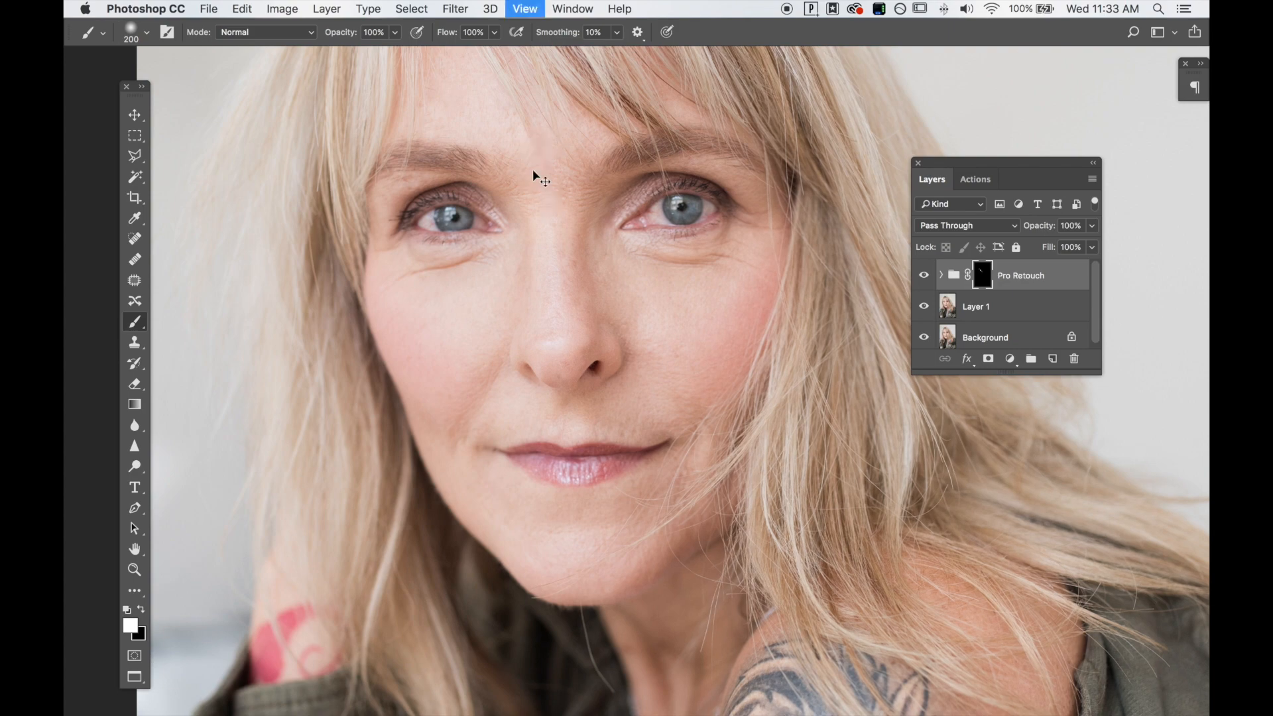
Paint white on the Pro Retouch mask over the forehead and between the eyebrows, undoing a stroke made across one eye.
{"action": "key", "text": "super+plus"}
{"action": "key", "text": "super+plus"}
{"action": "left_click_drag", "start_coordinate": [571, 271], "coordinate": [583, 557]}
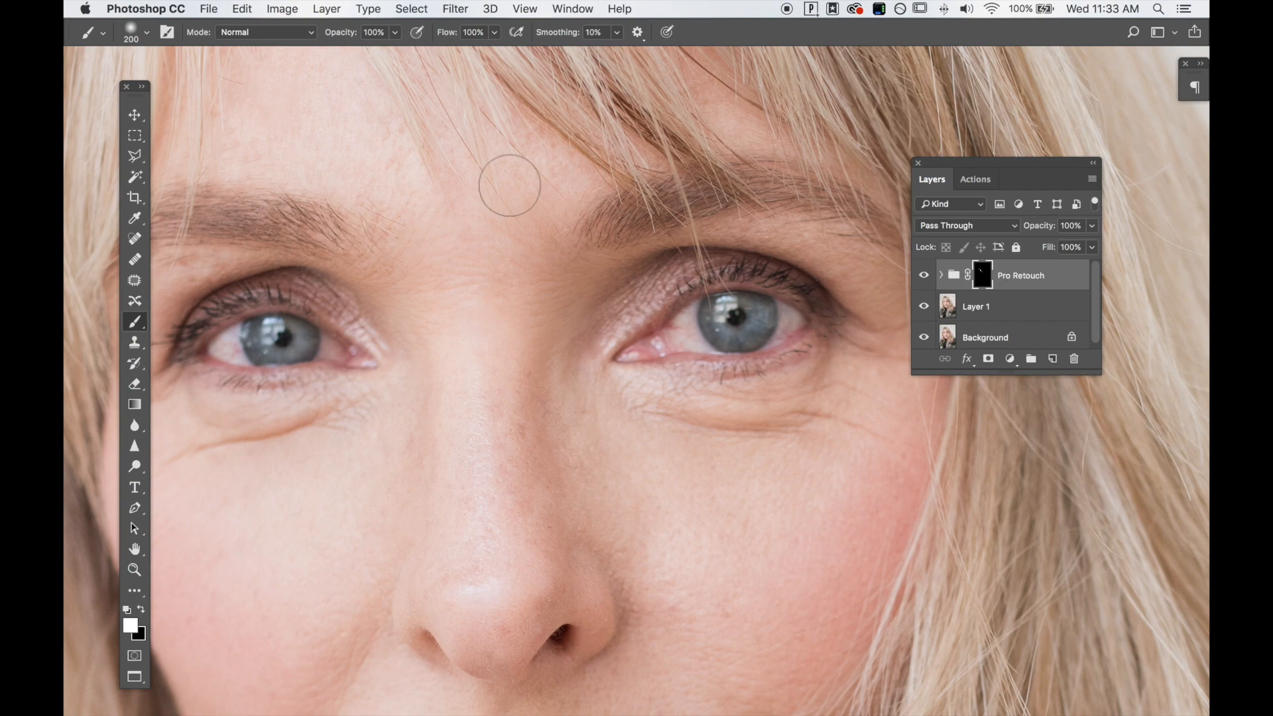
{"action": "left_click_drag", "start_coordinate": [477, 176], "coordinate": [693, 361]}
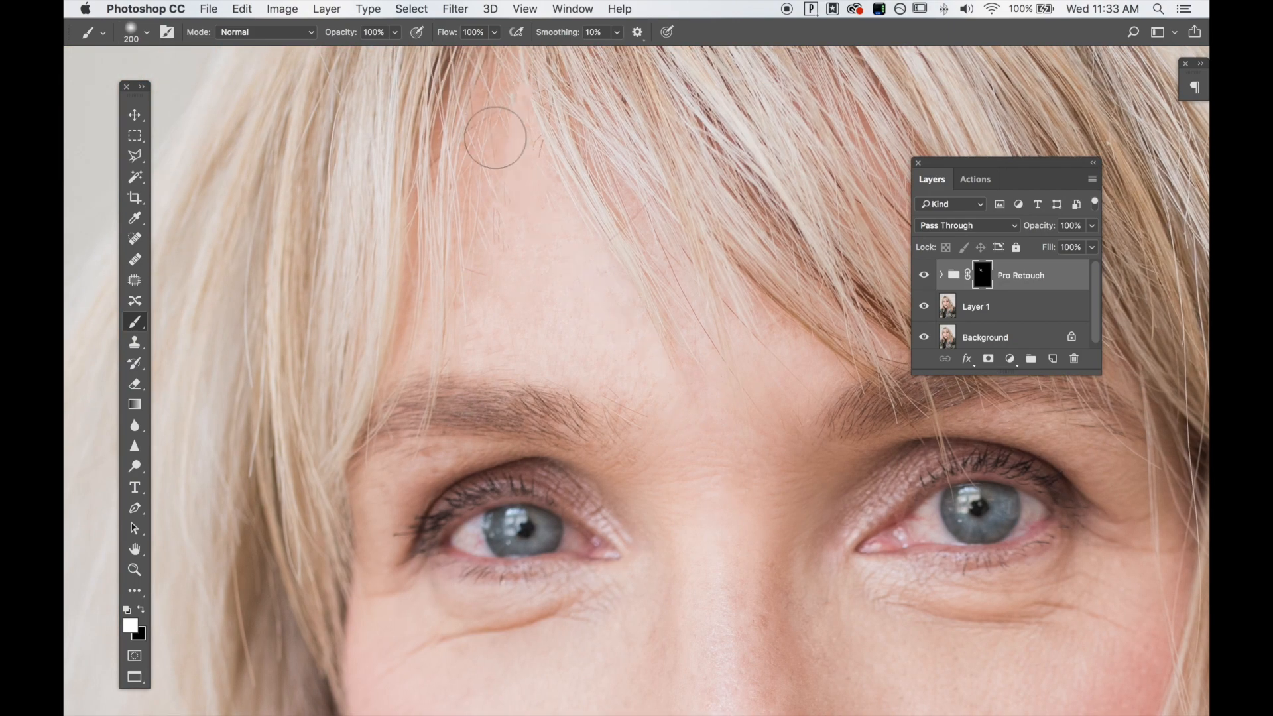
{"action": "left_click_drag", "start_coordinate": [670, 406], "coordinate": [594, 168]}
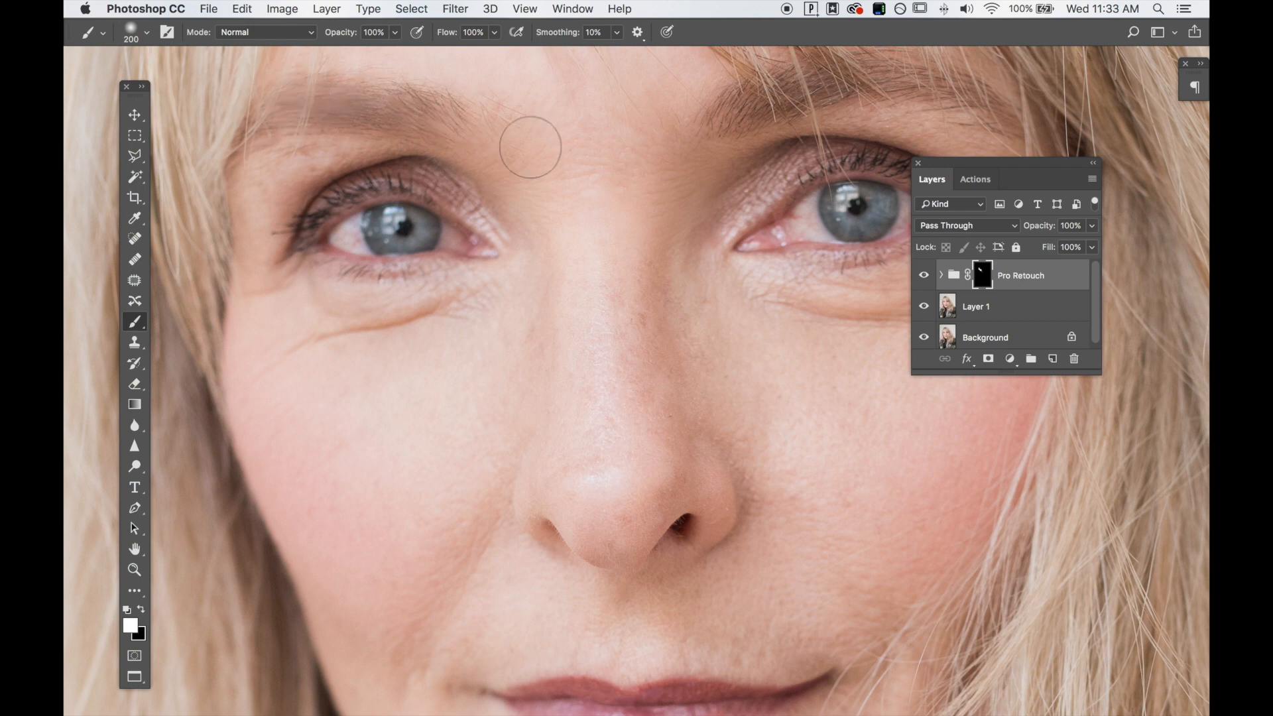
{"action": "left_click_drag", "start_coordinate": [478, 192], "coordinate": [305, 199]}
{"action": "key", "text": "super+z"}
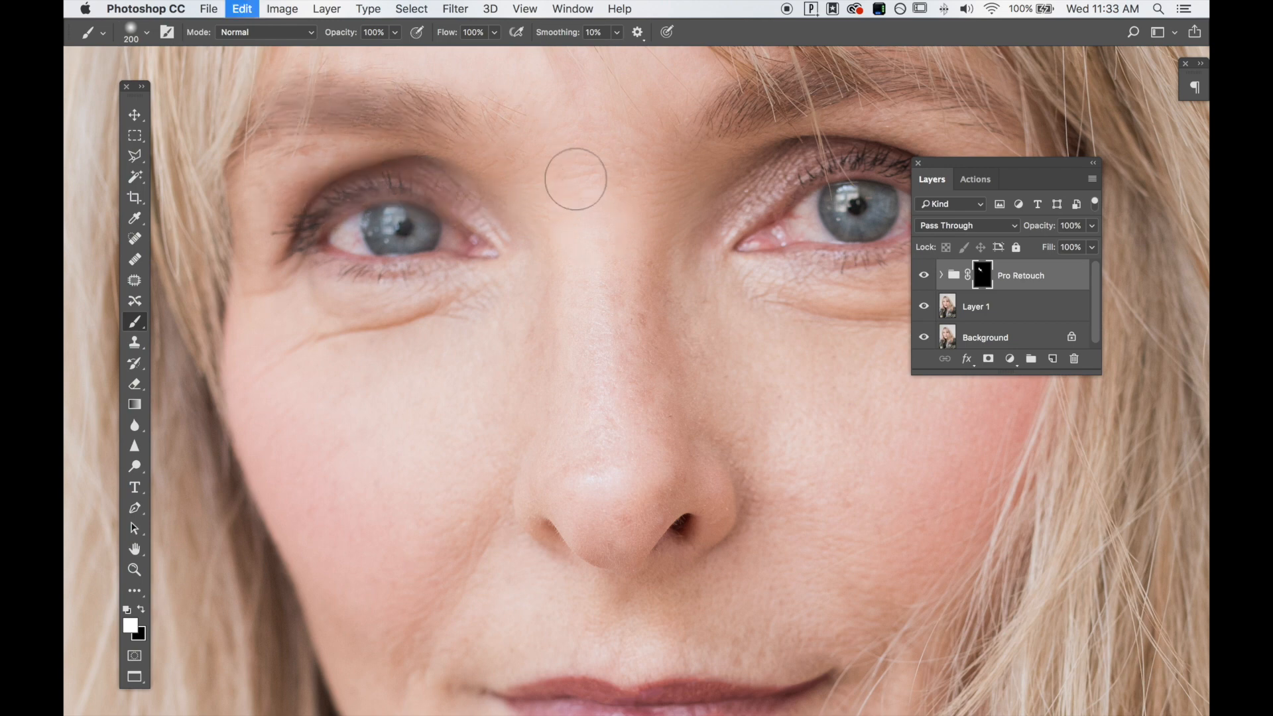
Paint white on the Pro Retouch mask over the nose, under-eye areas, cheeks and the skin around the mouth.
{"action": "scroll", "coordinate": [511, 276], "scroll_direction": "up", "scroll_amount": 1}
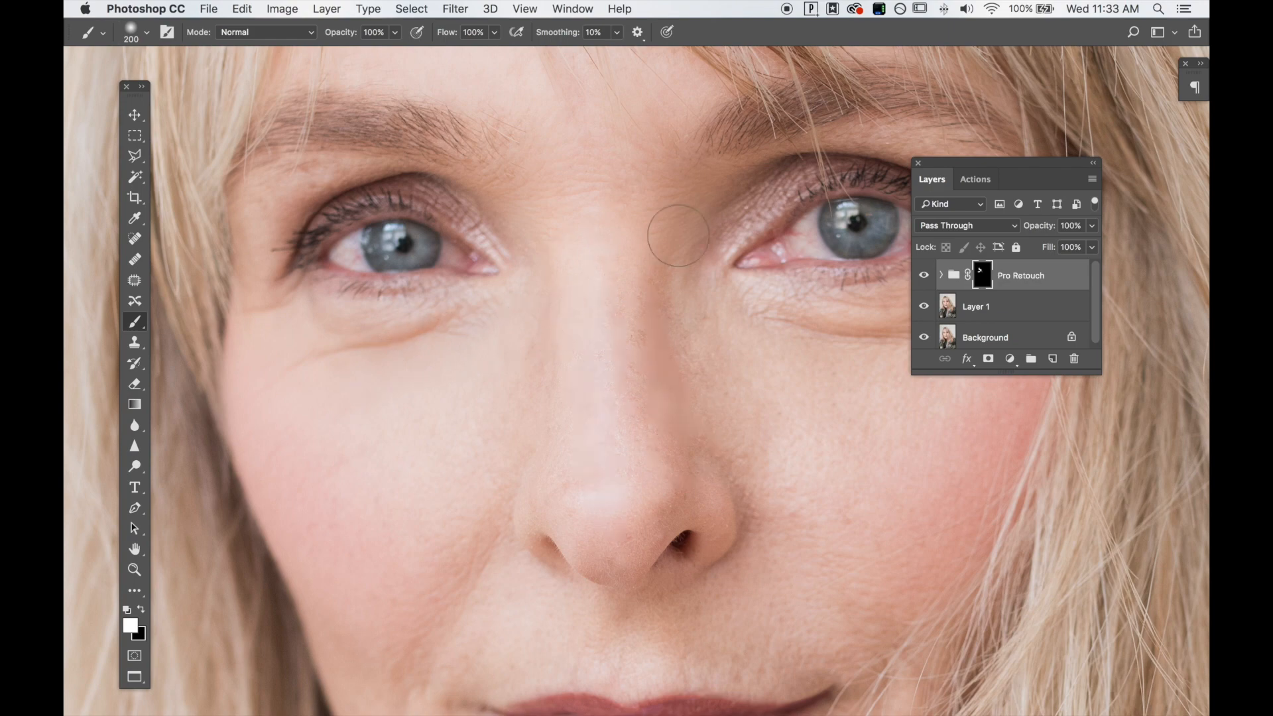
{"action": "left_click_drag", "start_coordinate": [787, 389], "coordinate": [491, 293]}
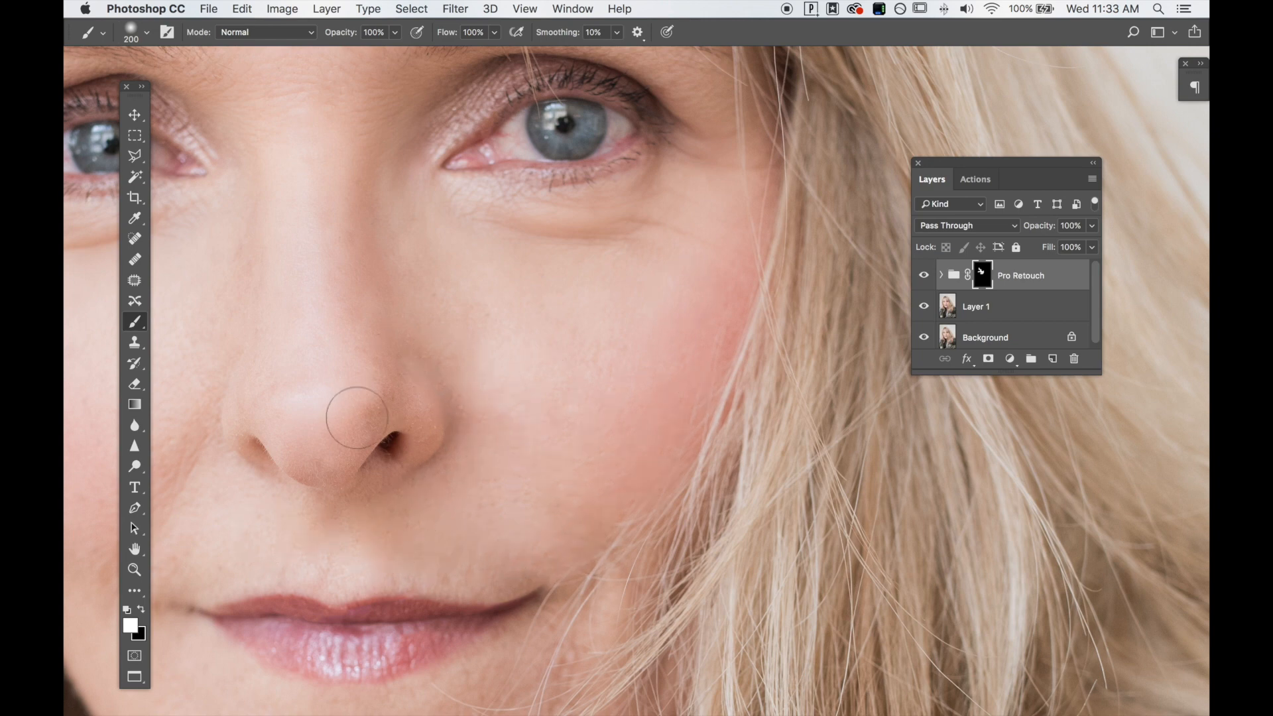
{"action": "left_click_drag", "start_coordinate": [324, 497], "coordinate": [666, 378]}
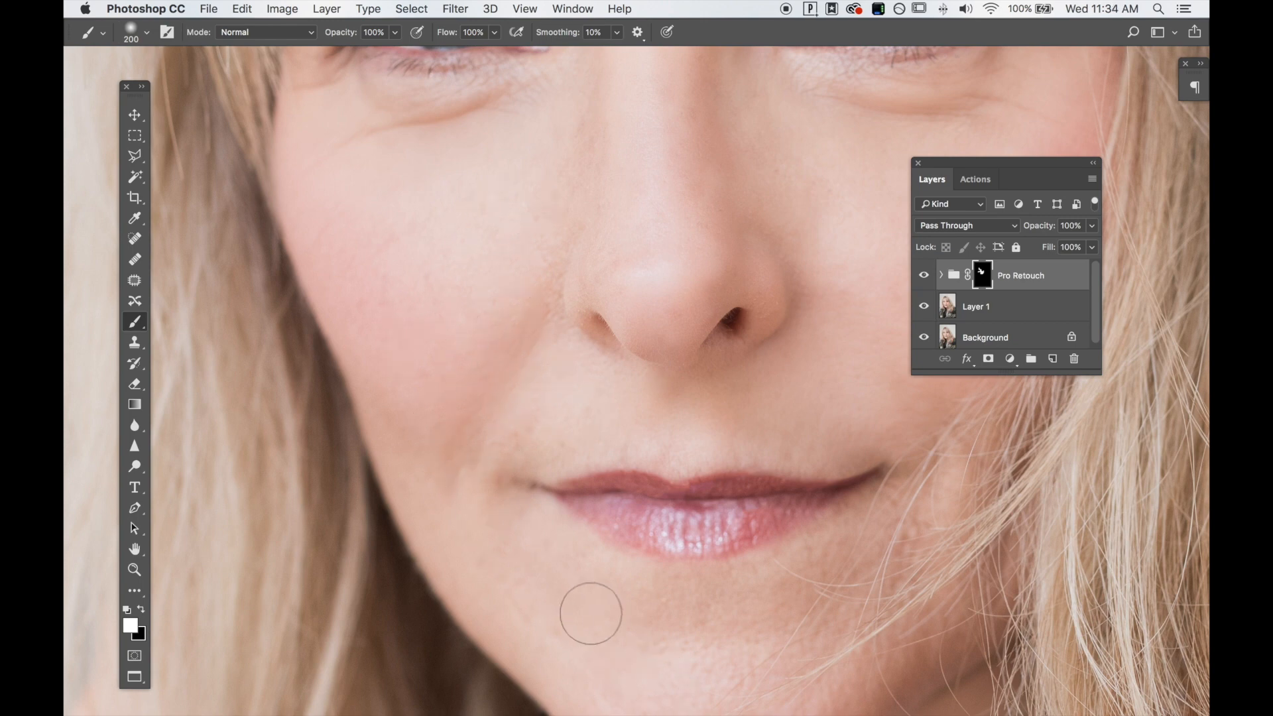
{"action": "left_click_drag", "start_coordinate": [590, 613], "coordinate": [419, 357]}
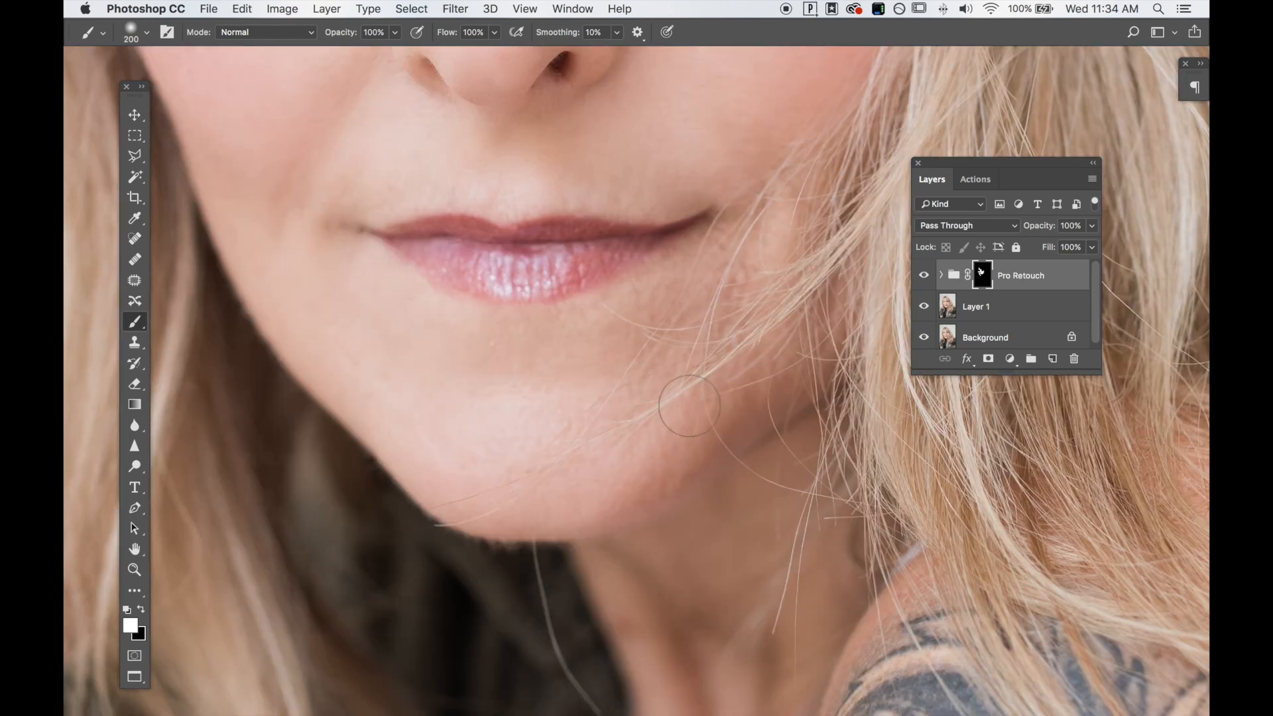
Reduce the brush size to 80 and paint the skin smoothing onto the chin and jawline around the loose hairs.
{"action": "key", "text": "bracketleft"}
{"action": "key", "text": "bracketleft"}
{"action": "key", "text": "bracketleft"}
{"action": "key", "text": "bracketleft"}
{"action": "key", "text": "bracketleft"}
{"action": "key", "text": "bracketleft"}
{"action": "left_click_drag", "start_coordinate": [534, 378], "coordinate": [370, 191]}
{"action": "left_click_drag", "start_coordinate": [497, 431], "coordinate": [403, 289]}
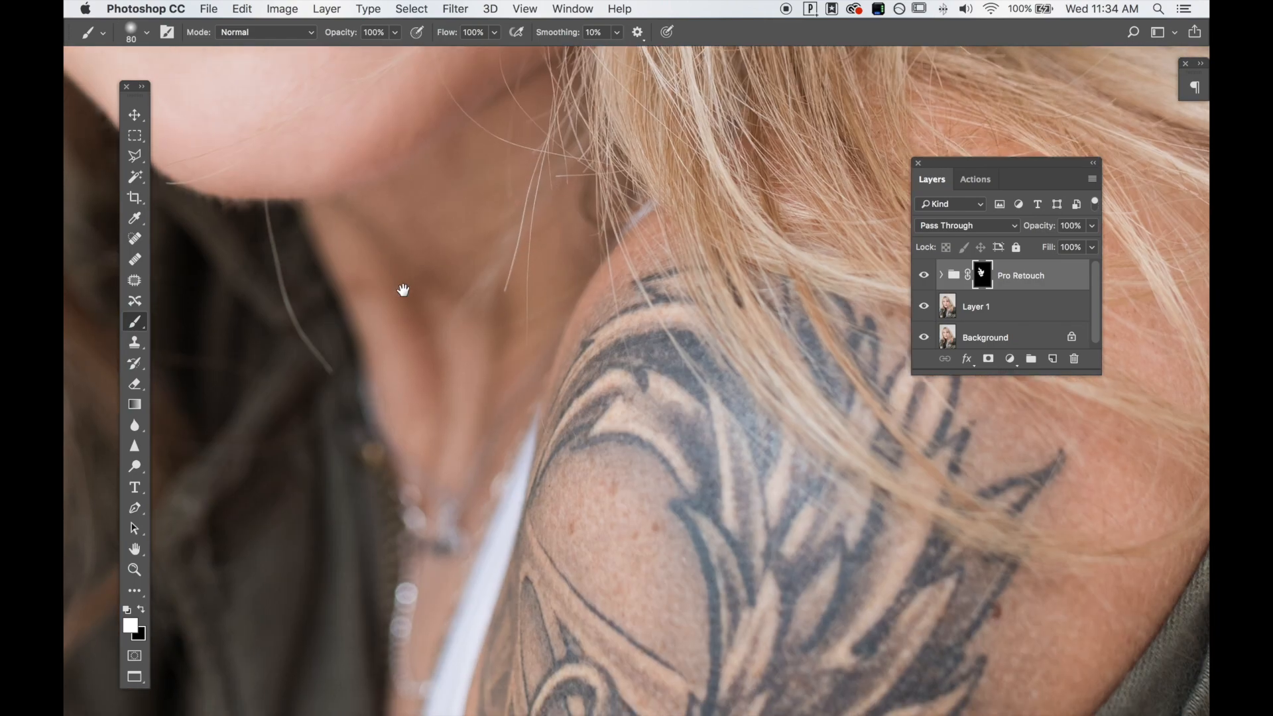
Try painting the skin smoothing over the tattooed upper arm with a larger brush, and undo the stroke.
{"action": "key", "text": "super+minus"}
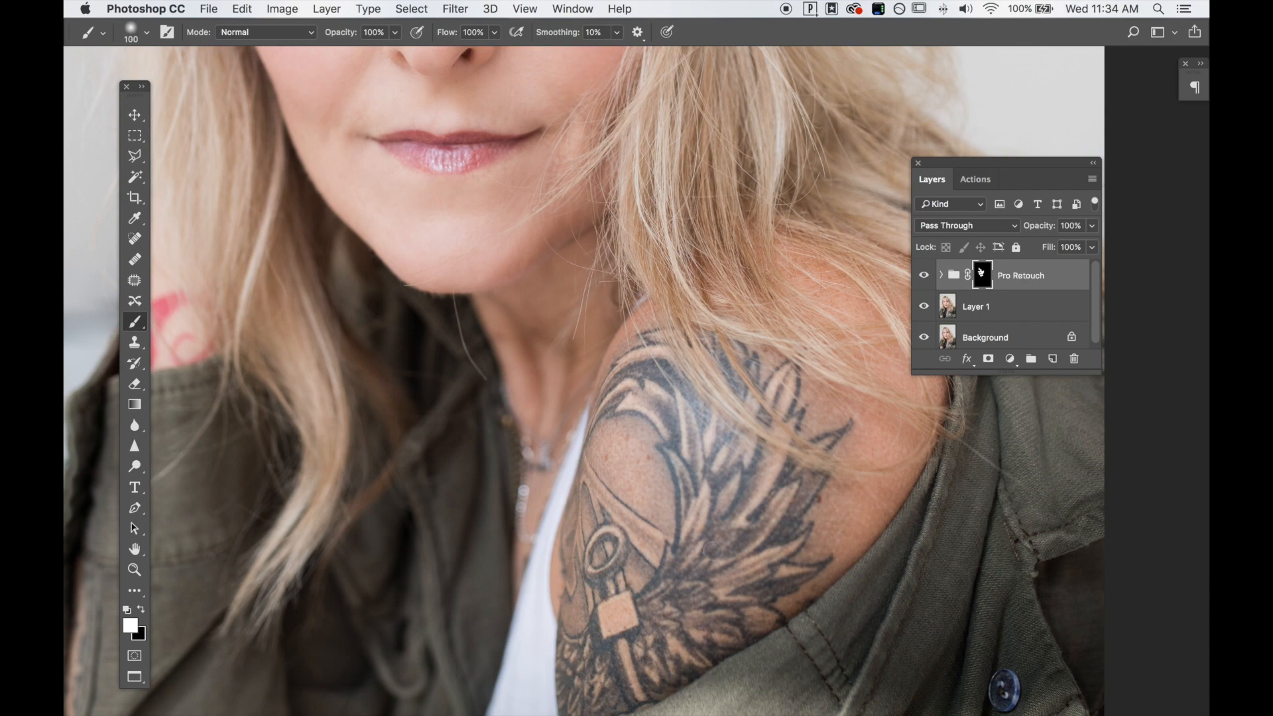
{"action": "key", "text": "]"}
{"action": "mouse_move", "coordinate": [727, 544]}
{"action": "left_mouse_down"}
{"action": "mouse_move", "coordinate": [676, 468]}
{"action": "mouse_move", "coordinate": [634, 533]}
{"action": "mouse_move", "coordinate": [762, 554]}
{"action": "mouse_move", "coordinate": [639, 551]}
{"action": "left_mouse_up"}
{"action": "key", "text": "super+z"}
Compare the face with the Pro Retouch group hidden and shown, and set the group's opacity to 49%.
{"action": "left_click_drag", "start_coordinate": [556, 351], "coordinate": [837, 570]}
{"action": "left_click_drag", "start_coordinate": [749, 383], "coordinate": [582, 514]}
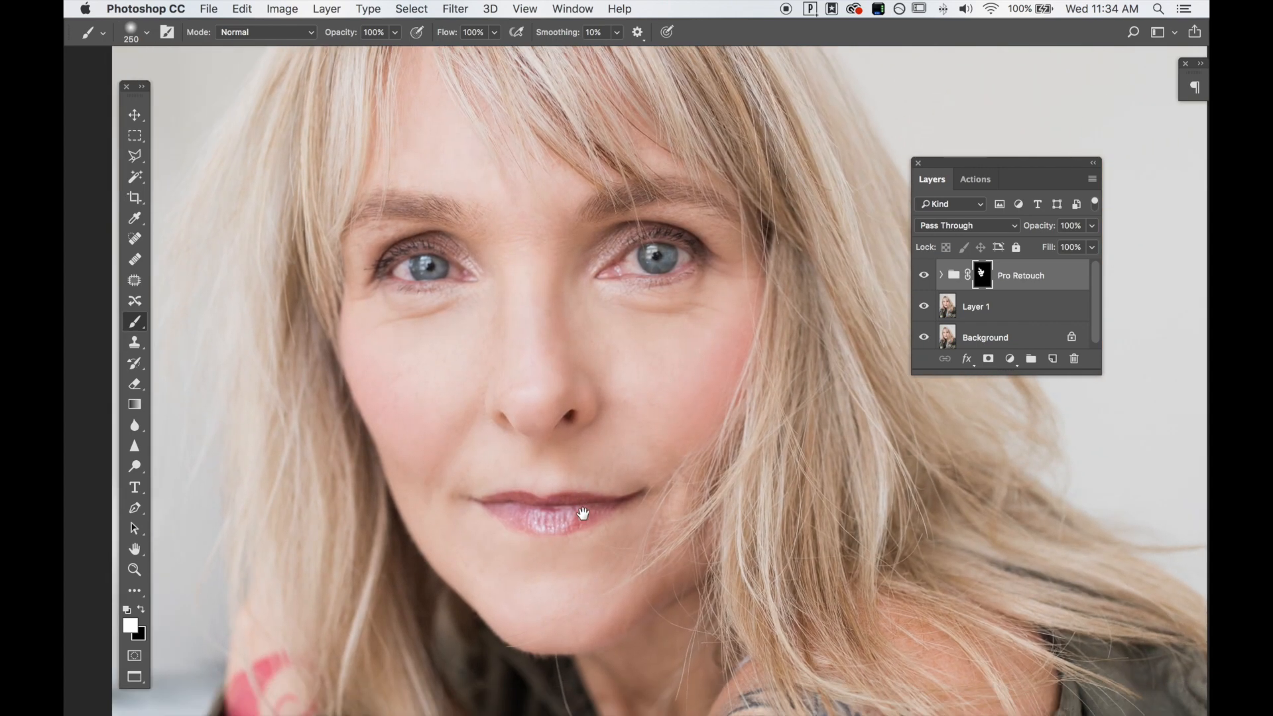
{"action": "left_click", "coordinate": [923, 275]}
{"action": "left_click", "coordinate": [923, 275]}
{"action": "left_click", "coordinate": [1091, 226]}
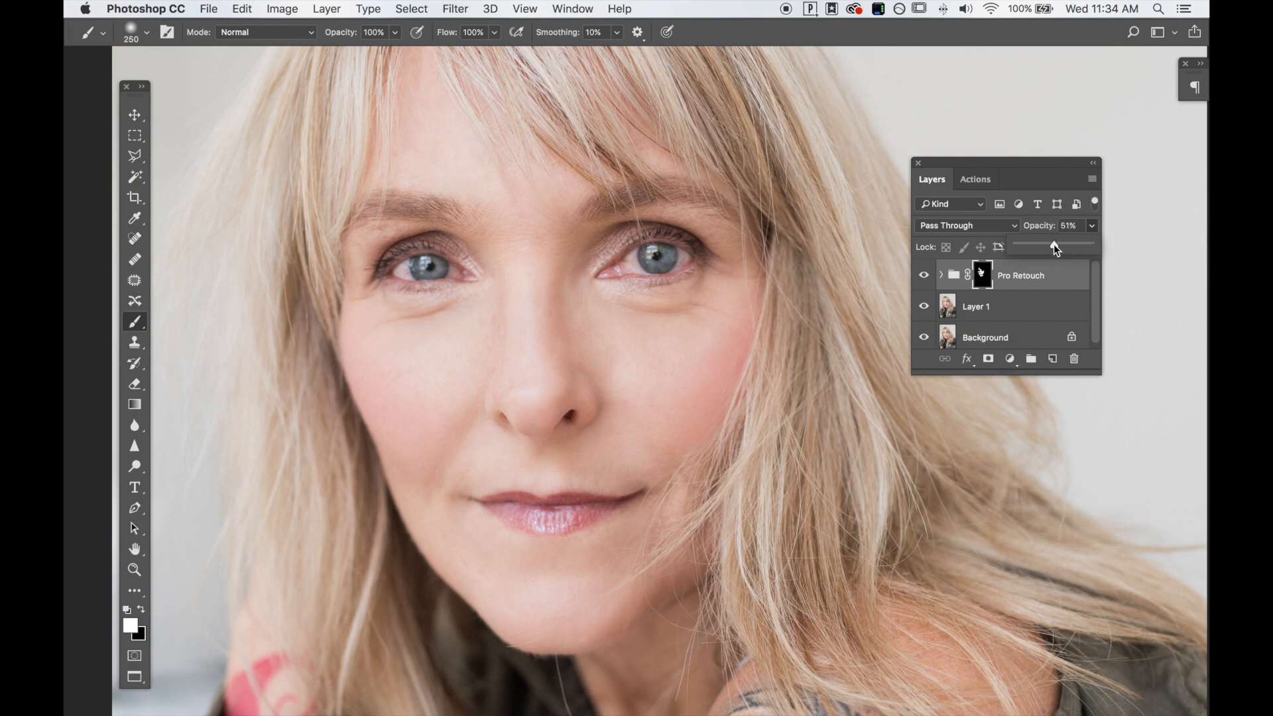
{"action": "left_click_drag", "start_coordinate": [1054, 247], "coordinate": [1051, 246]}
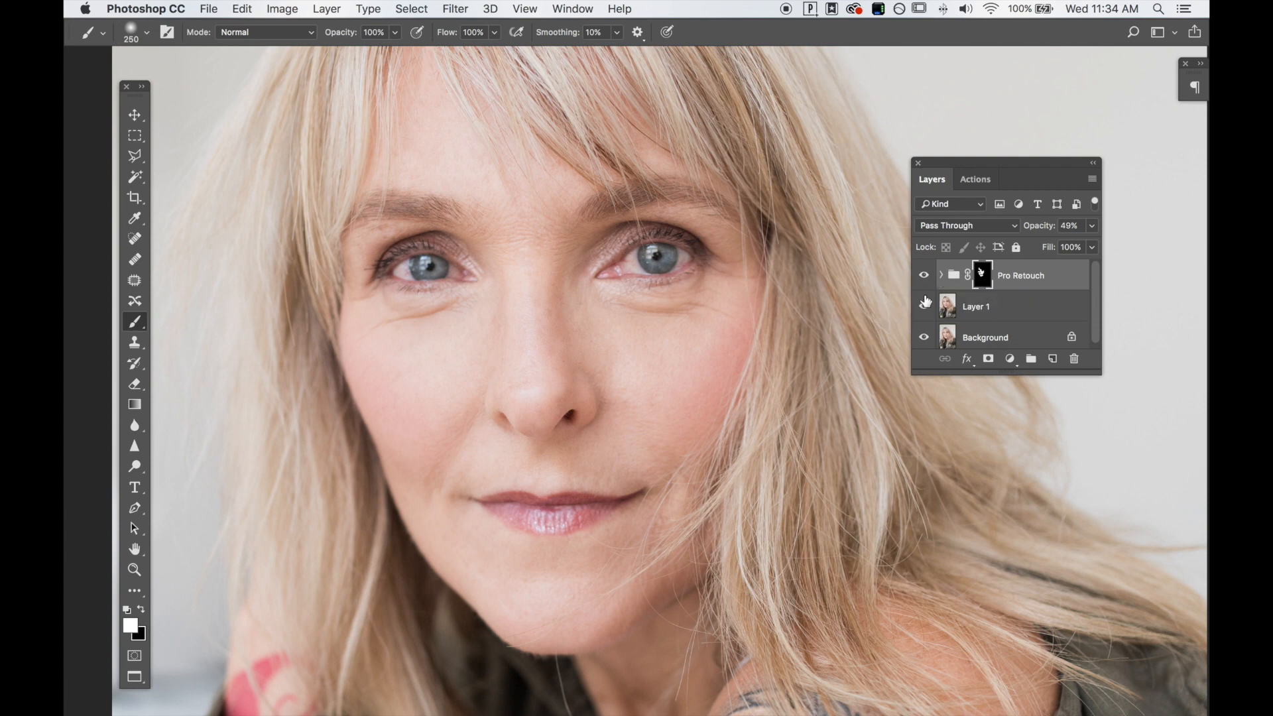
Compare the original with the retouched portrait by hiding and showing both Layer 1 and the Pro Retouch group.
{"action": "left_click_drag", "start_coordinate": [923, 306], "coordinate": [924, 275]}
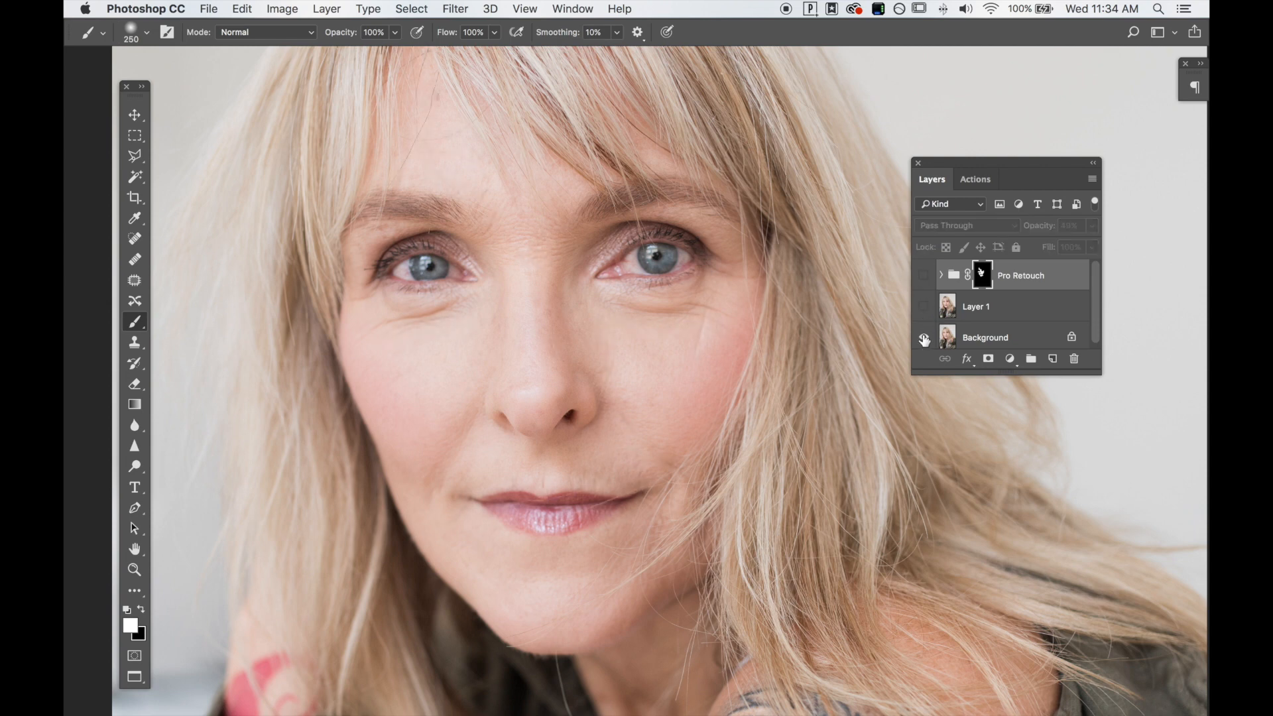
{"action": "left_click", "coordinate": [924, 307]}
{"action": "left_click", "coordinate": [924, 275]}
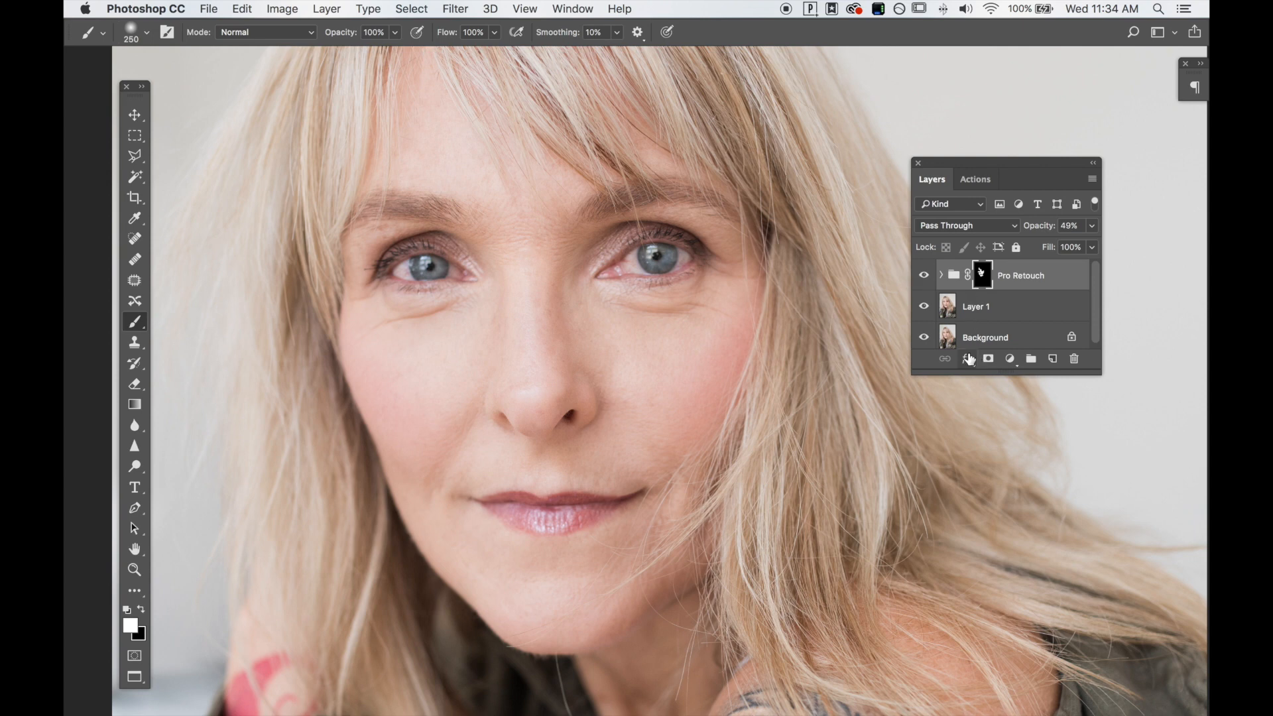
Enlarge the layer list and merge all visible layers into a single Background layer.
{"action": "left_click_drag", "start_coordinate": [1003, 375], "coordinate": [1001, 424]}
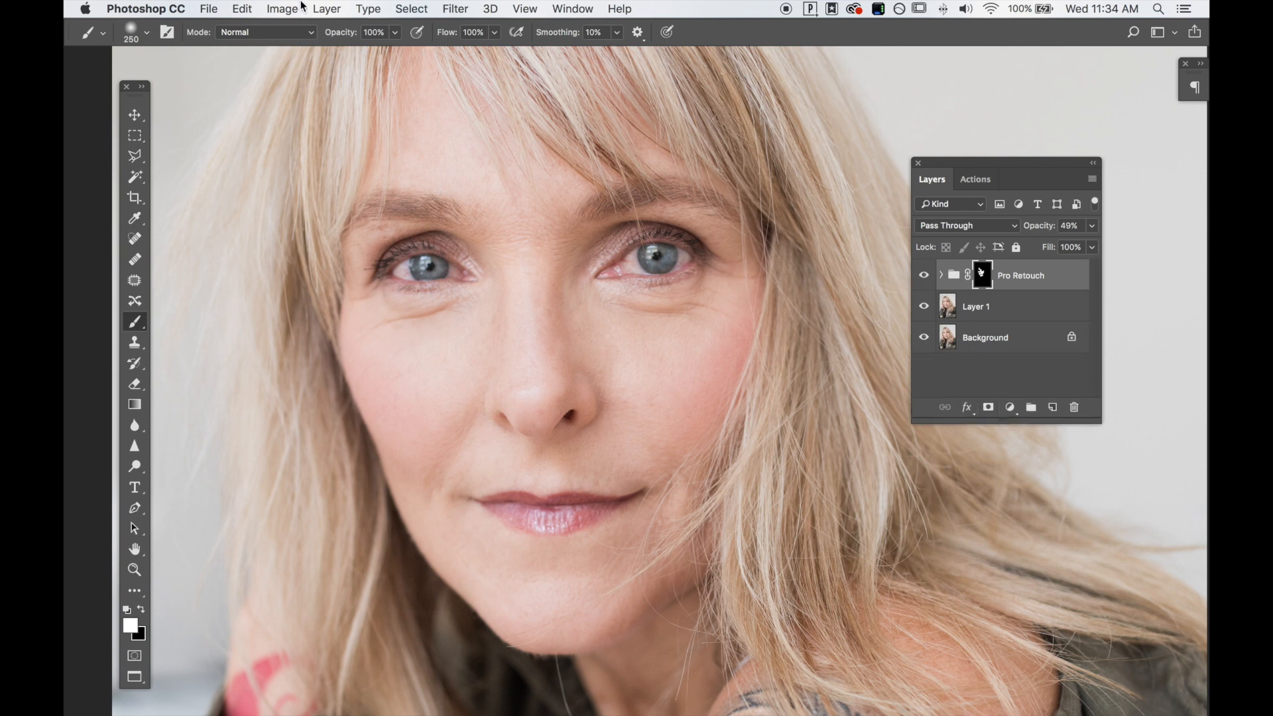
{"action": "left_click", "coordinate": [343, 9]}
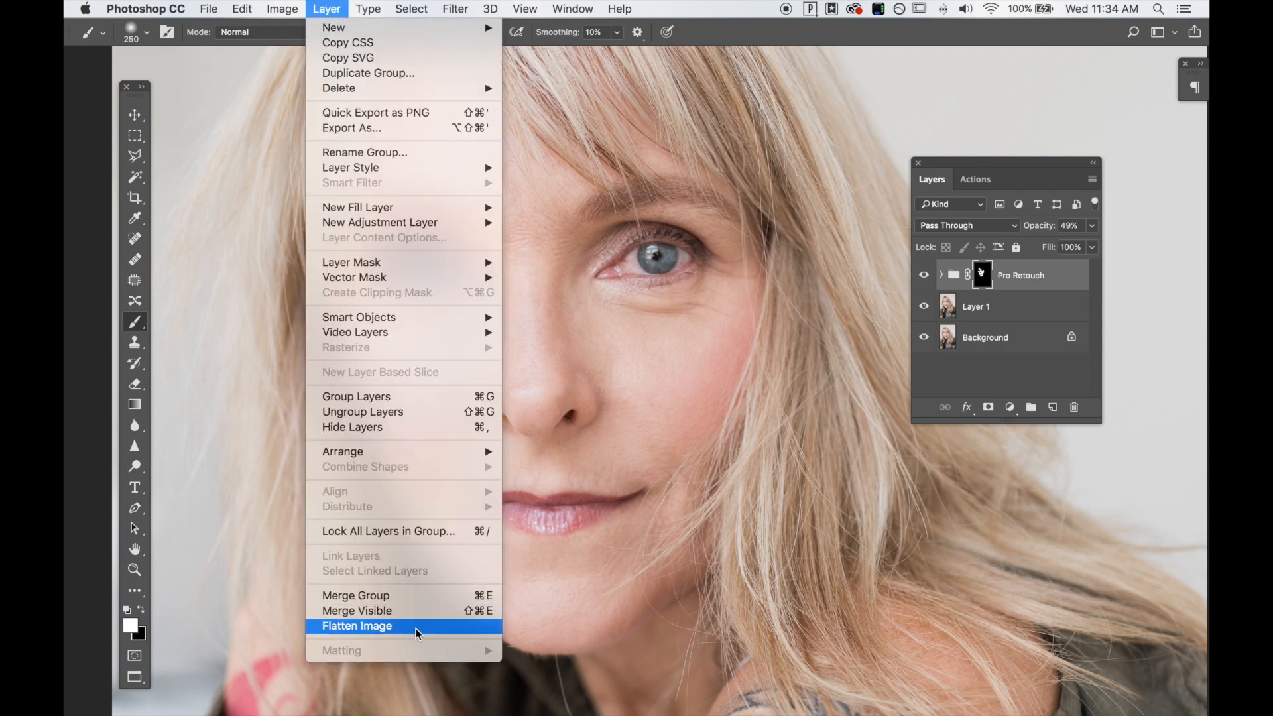
{"action": "left_click", "coordinate": [1008, 373]}
{"action": "right_click", "coordinate": [1008, 373]}
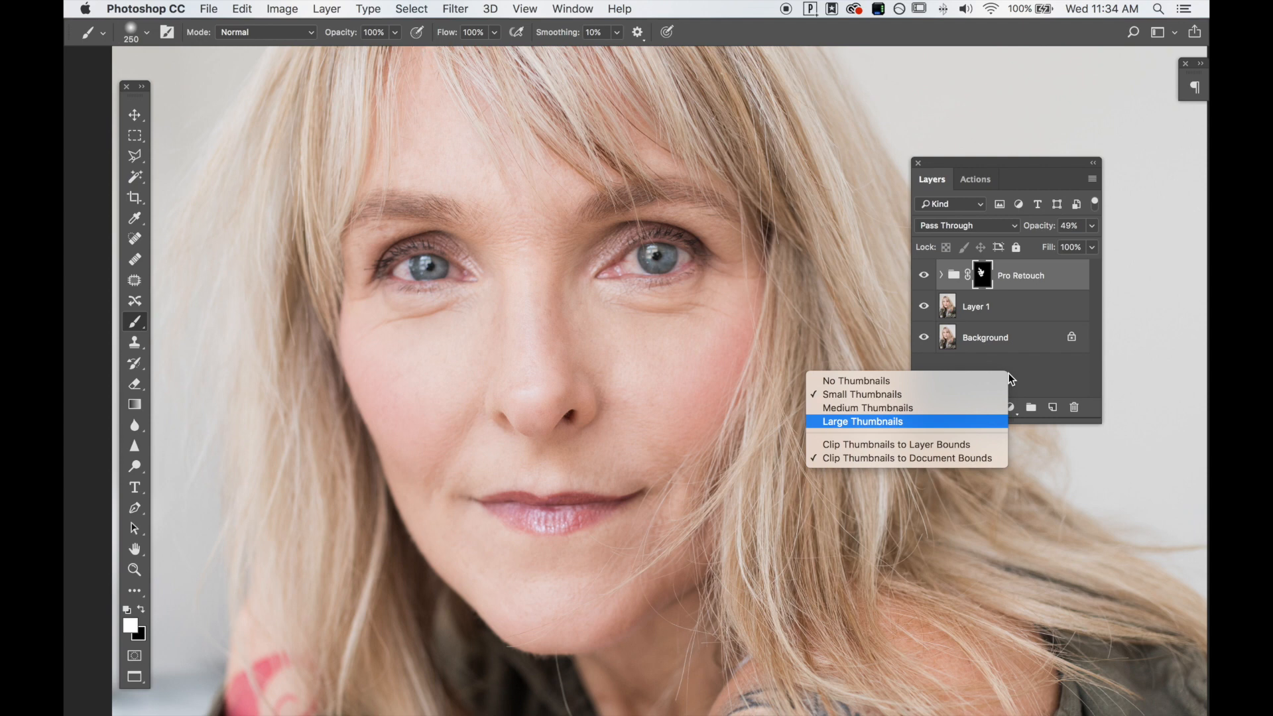
{"action": "left_click", "coordinate": [1037, 377]}
{"action": "key", "text": "super+shift+e"}
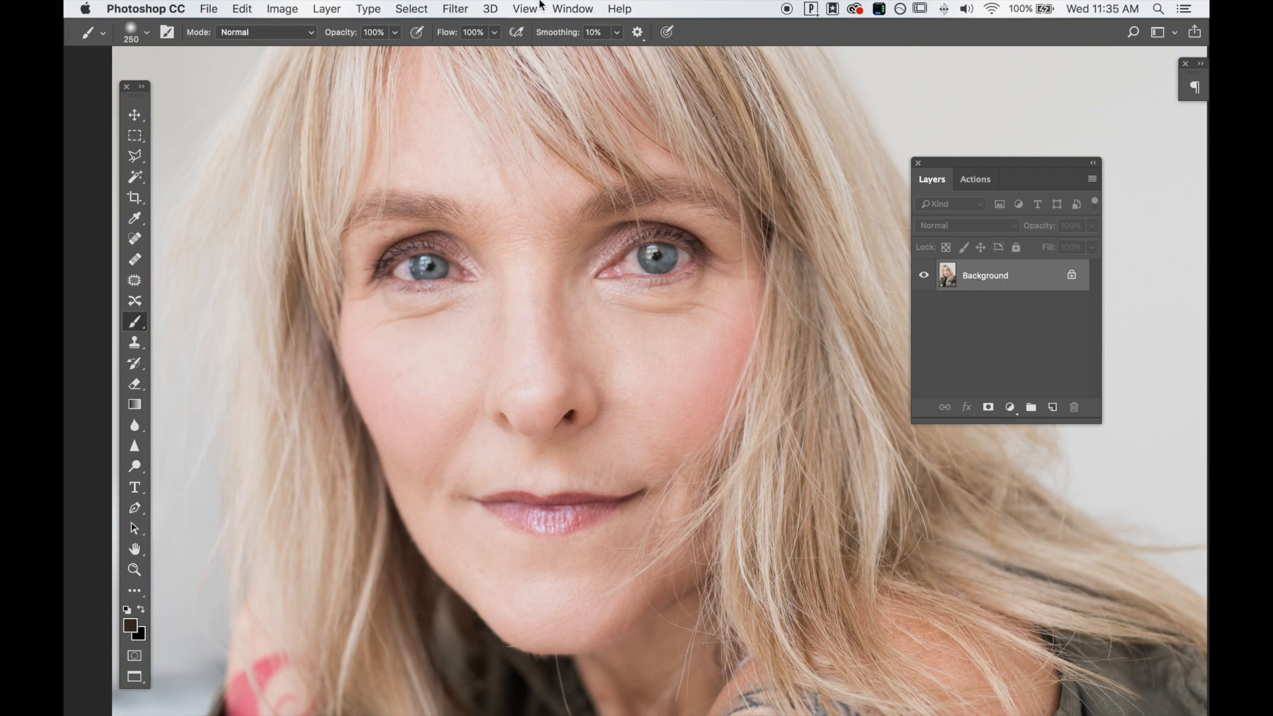
Show the document history and create a new snapshot of the merged image.
{"action": "left_click", "coordinate": [567, 9]}
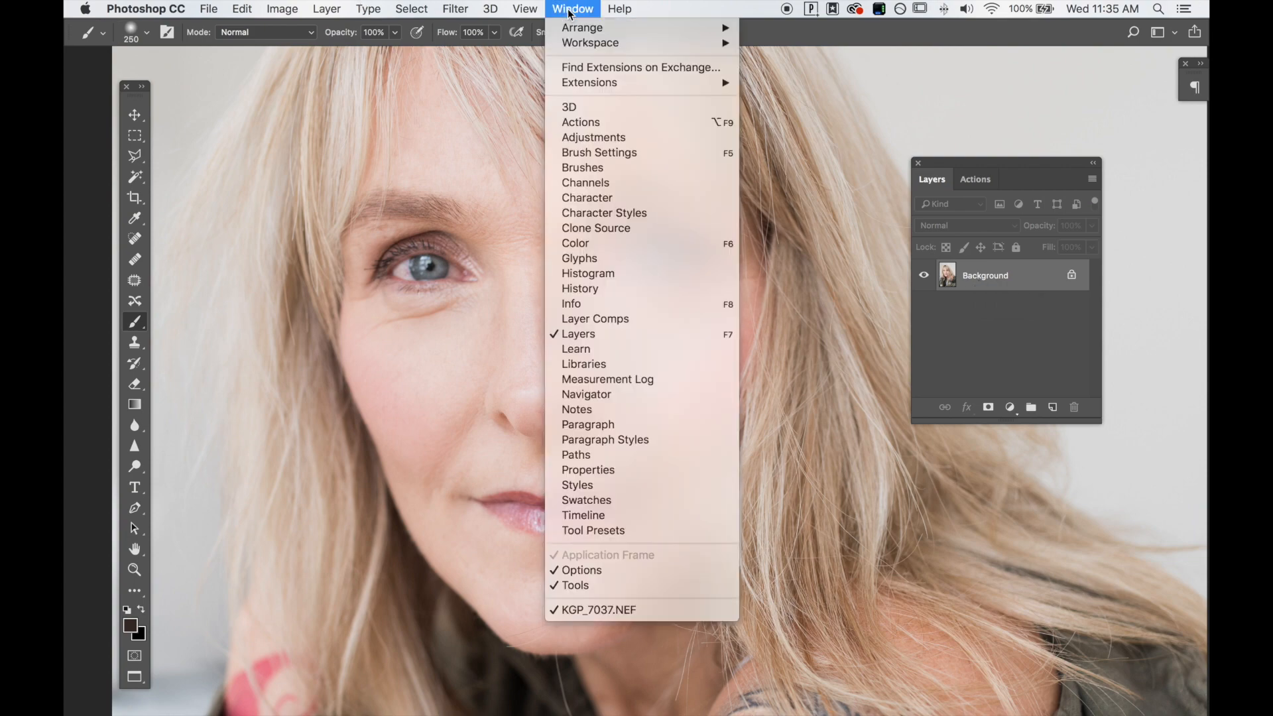
{"action": "left_click", "coordinate": [596, 289]}
{"action": "left_click_drag", "start_coordinate": [1188, 265], "coordinate": [747, 131]}
{"action": "left_click", "coordinate": [816, 325]}
Compare the KGP_7037.NEF, Before Pro Retouch and Snapshot 1 history states, return to Snapshot 1 and close the history.
{"action": "scroll", "coordinate": [811, 170], "scroll_direction": "up", "scroll_amount": 10}
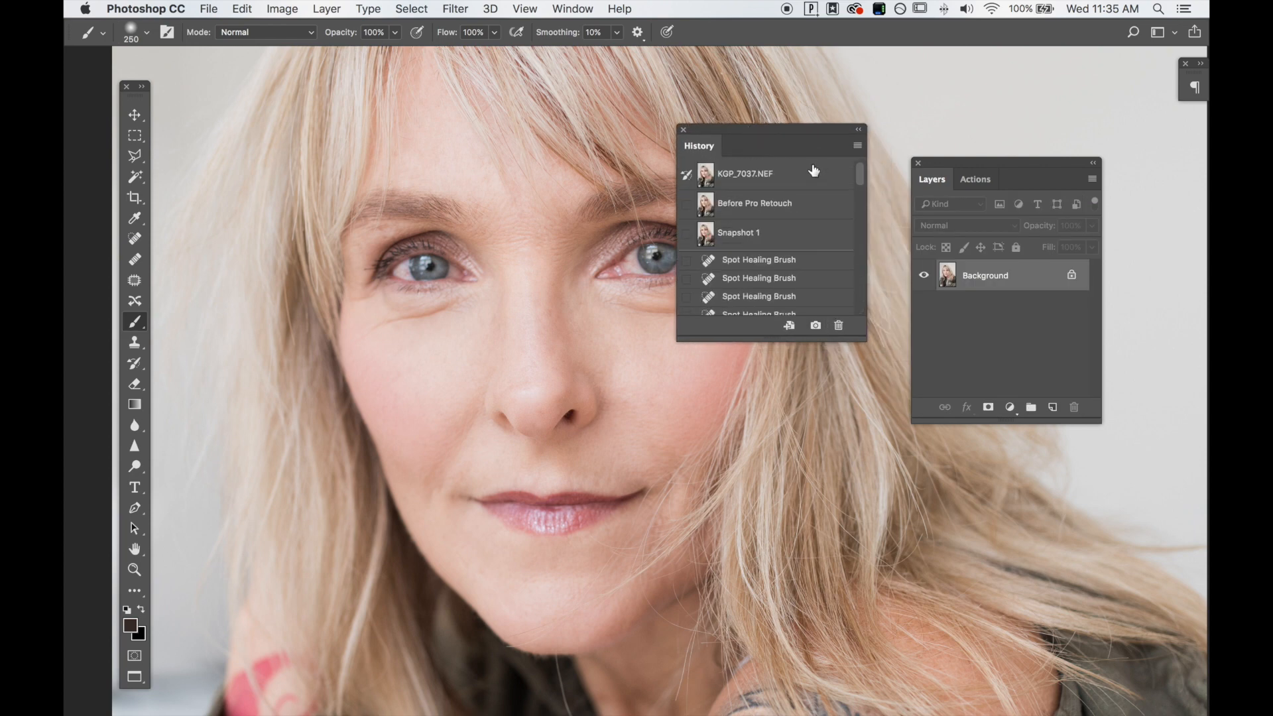
{"action": "left_click", "coordinate": [814, 180]}
{"action": "left_click", "coordinate": [810, 215]}
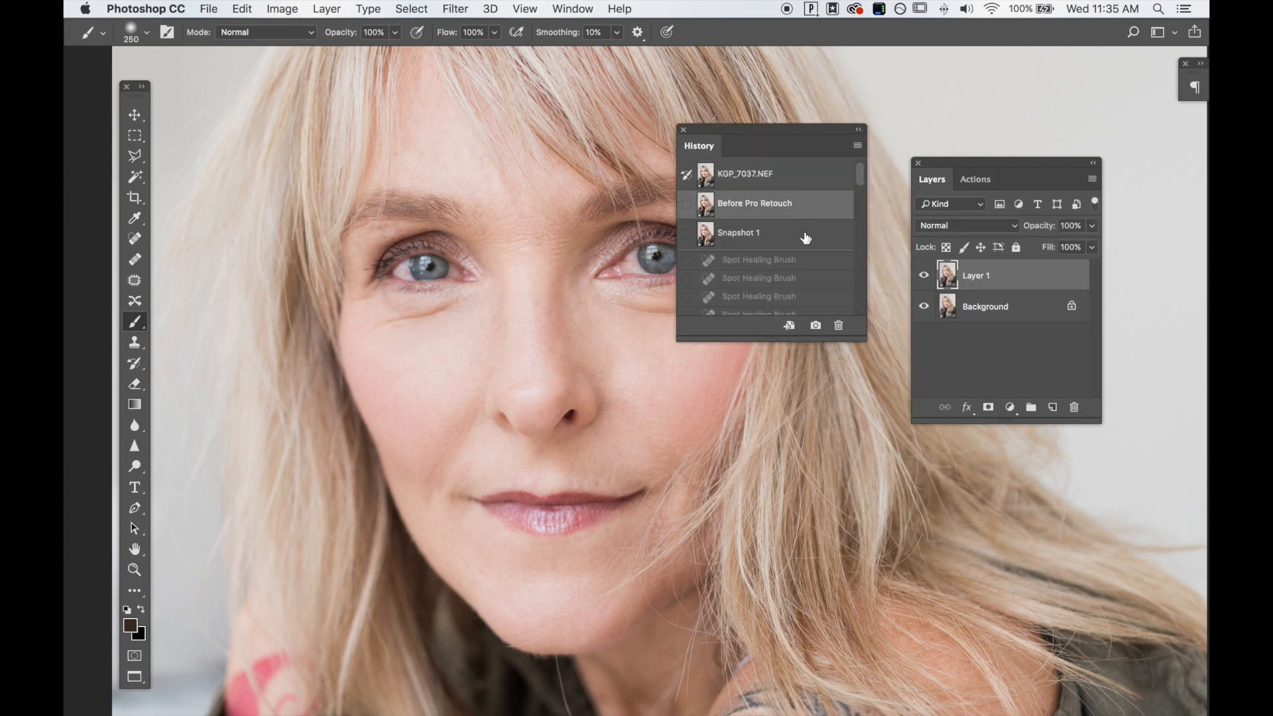
{"action": "left_click", "coordinate": [797, 243]}
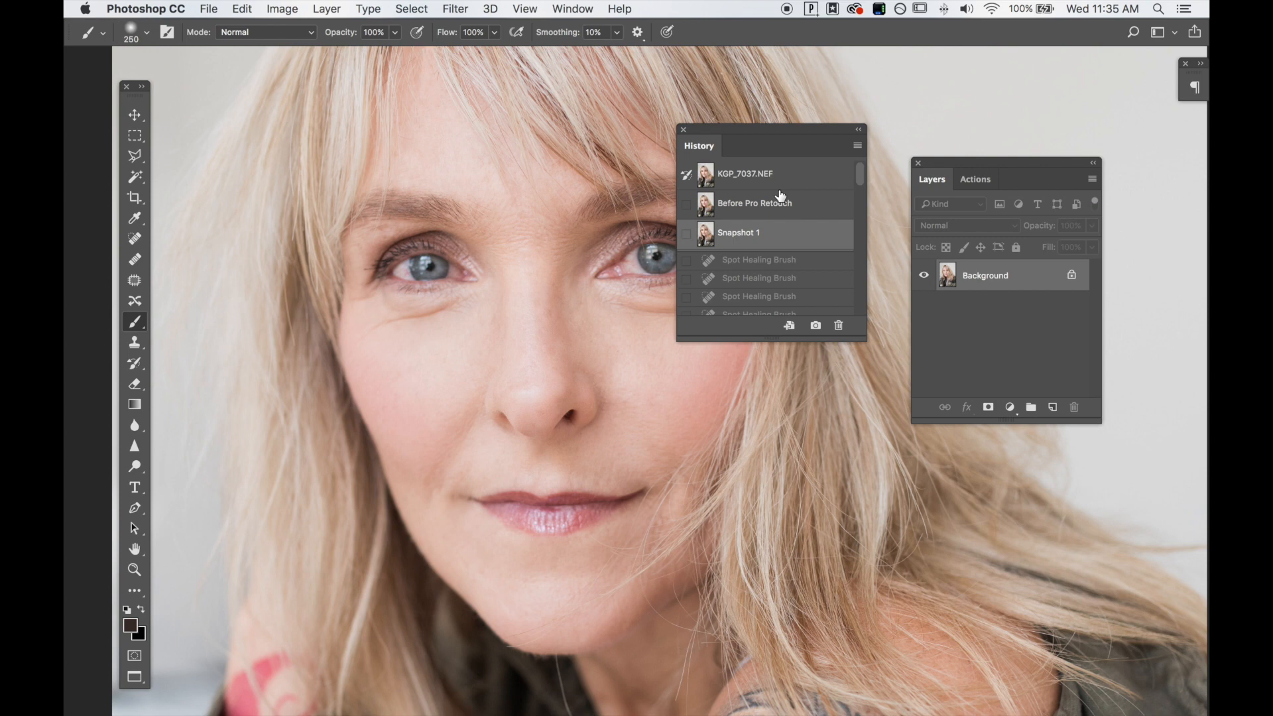
{"action": "left_click_drag", "start_coordinate": [766, 129], "coordinate": [802, 78]}
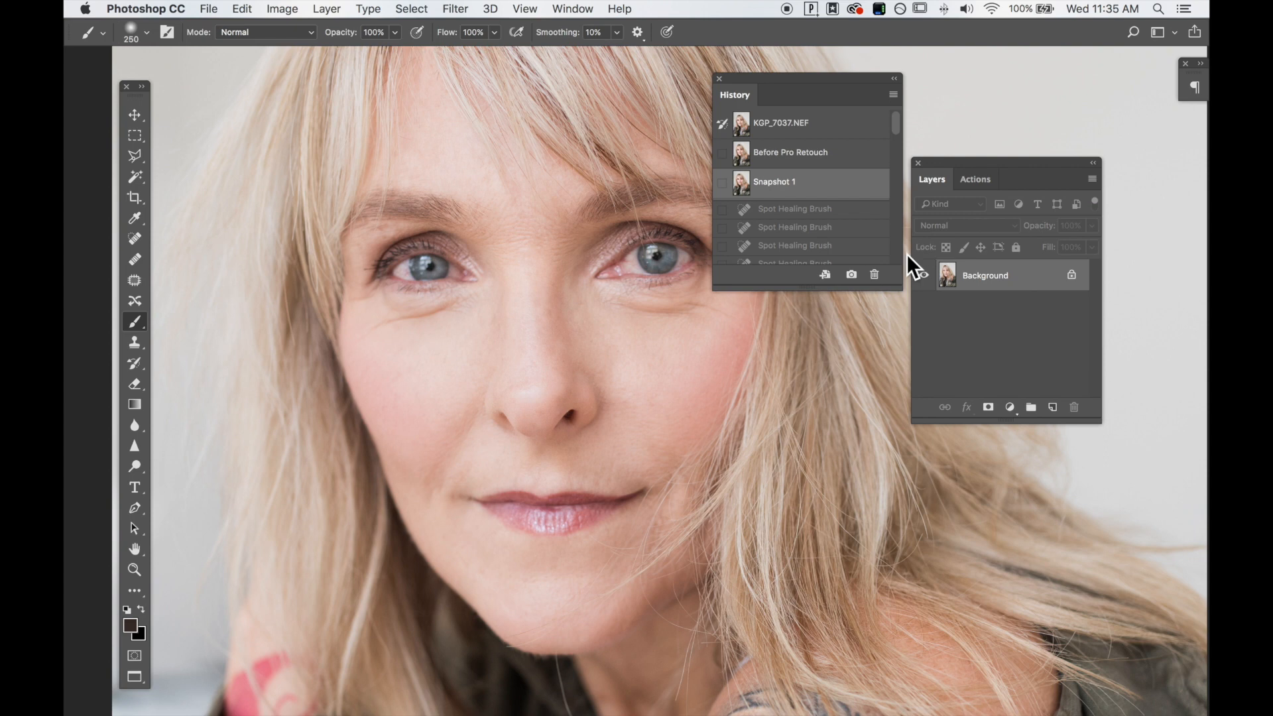
{"action": "left_click", "coordinate": [720, 80]}
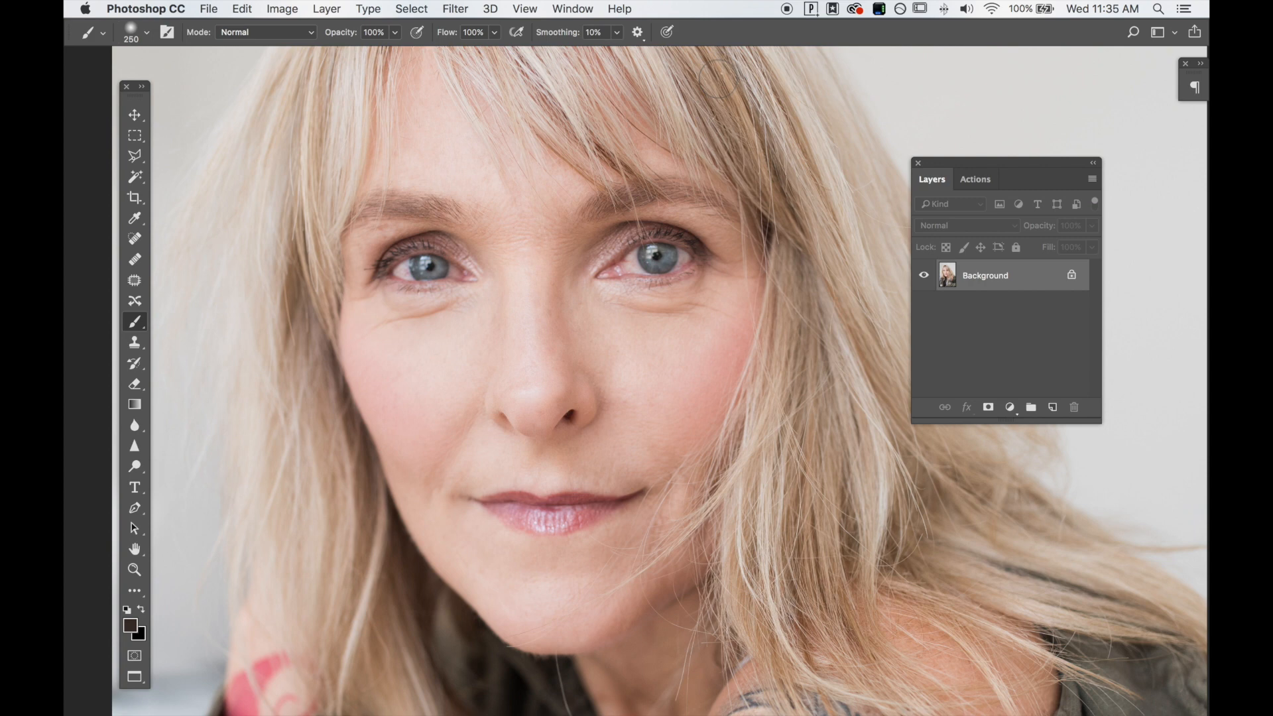
Duplicate the Background layer and activate the Sponge tool for work on the copy.
{"action": "left_click_drag", "start_coordinate": [1025, 166], "coordinate": [1061, 97]}
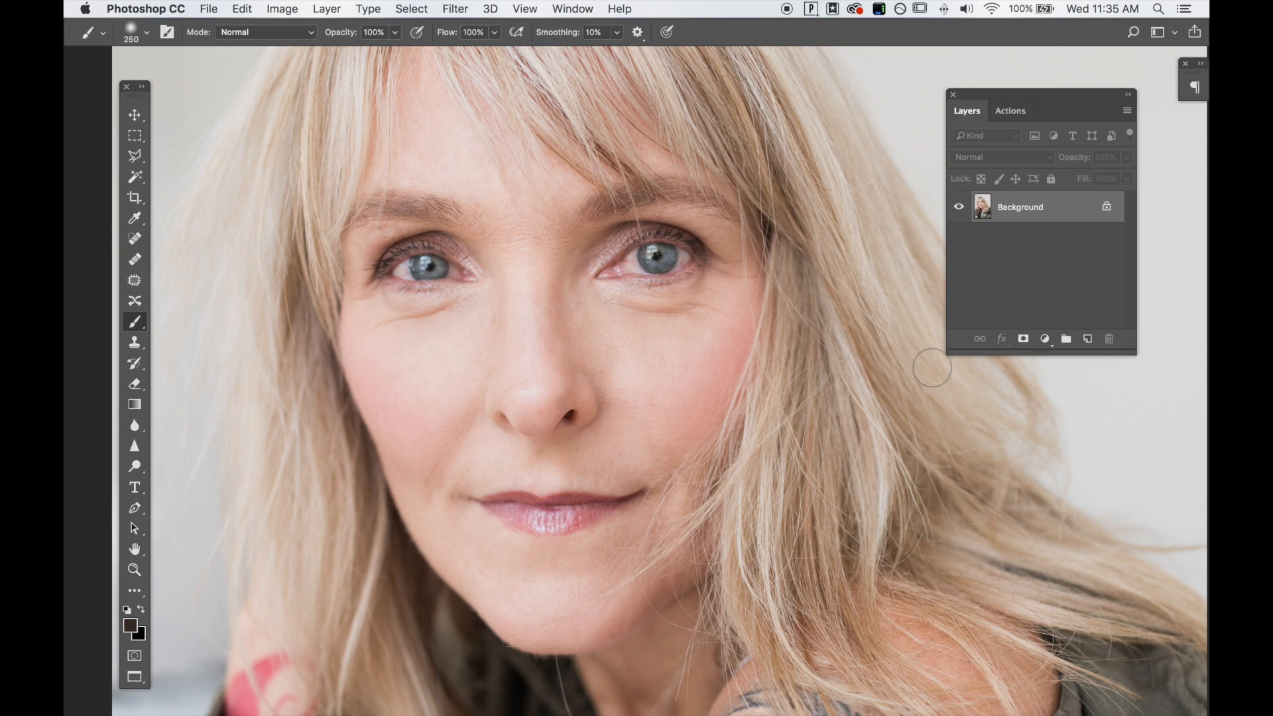
{"action": "key", "text": "super+j"}
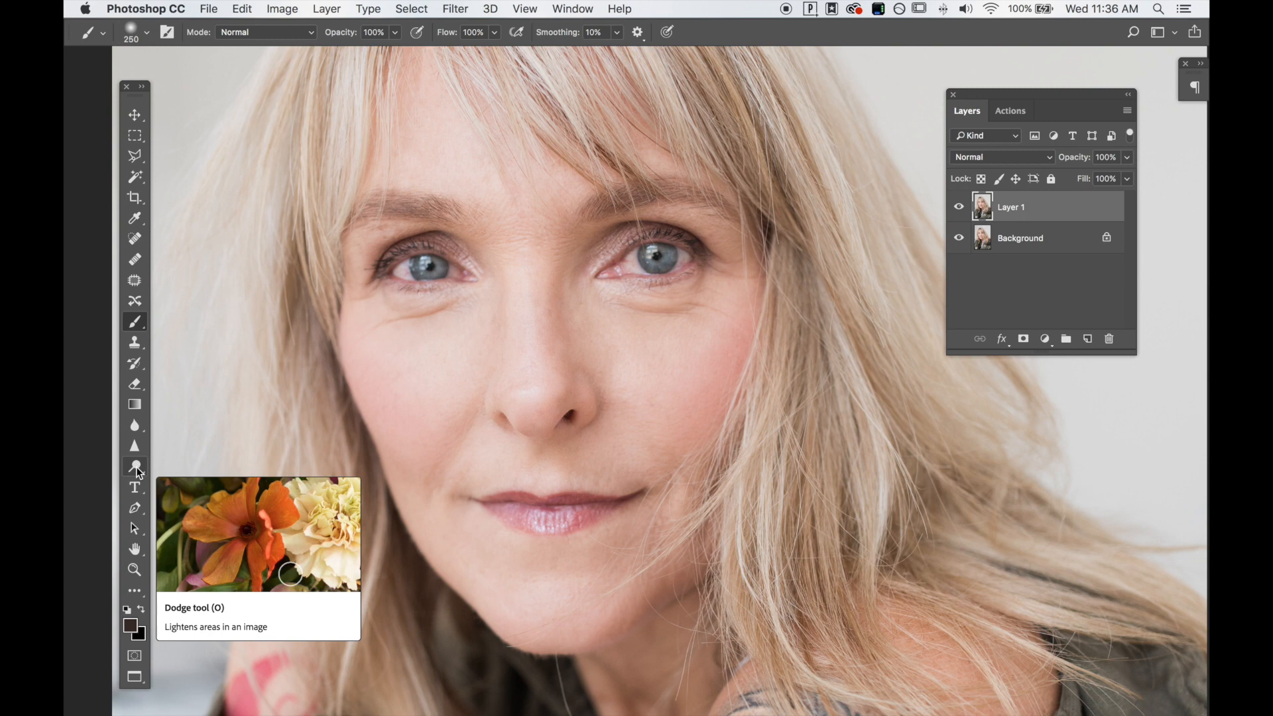
{"action": "left_click", "coordinate": [137, 467]}
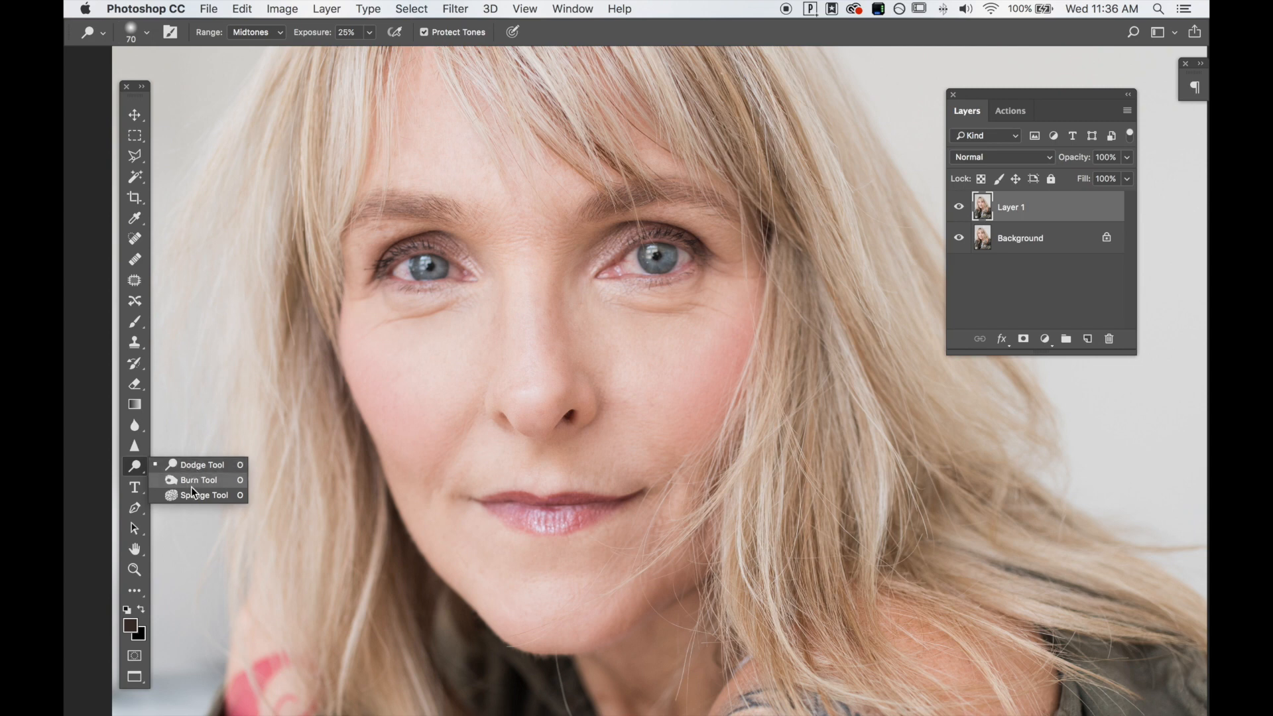
{"action": "left_click", "coordinate": [189, 497]}
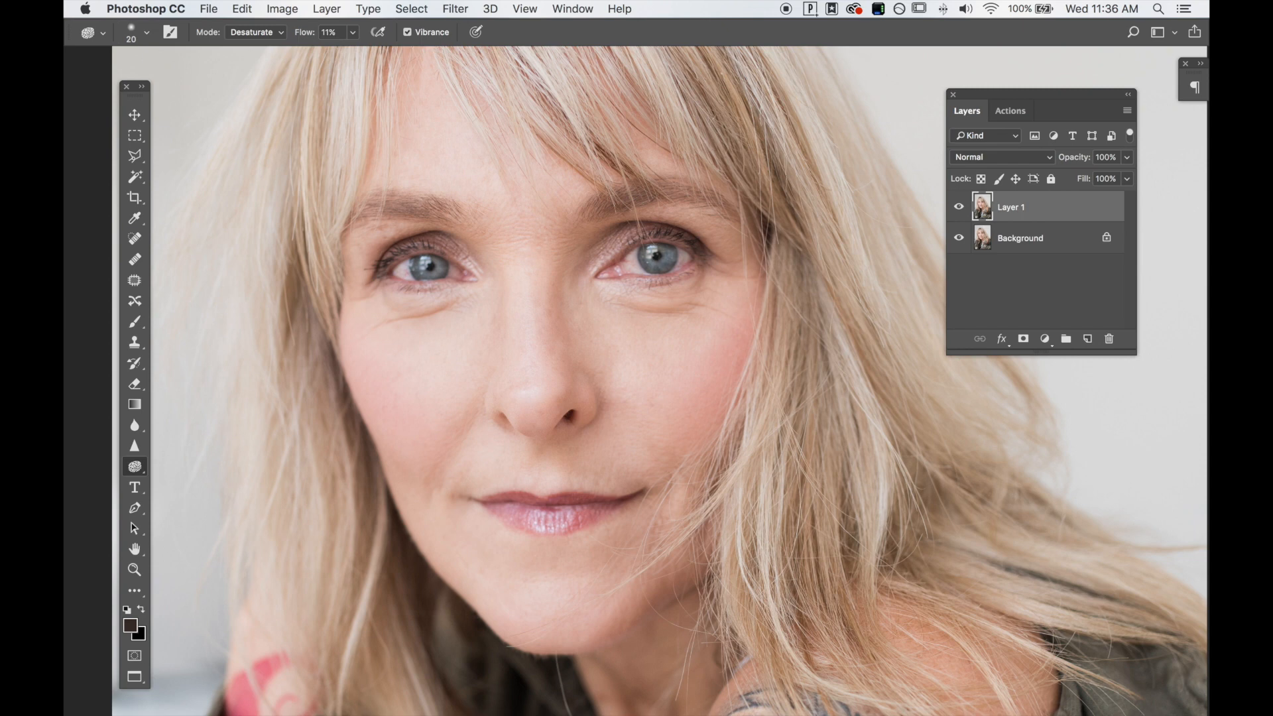
Set the Sponge tool to Desaturate with a size 45 brush and 16% flow for work on the woman's left eye.
{"action": "key", "text": "bracketright"}
{"action": "key", "text": "bracketright"}
{"action": "key", "text": "bracketright"}
{"action": "key", "text": "bracketright"}
{"action": "key", "text": "bracketright"}
{"action": "key", "text": "bracketright"}
{"action": "key", "text": "bracketright"}
{"action": "key", "text": "bracketright"}
{"action": "key", "text": "super+plus"}
{"action": "key", "text": "super+plus"}
{"action": "key", "text": "super+plus"}
{"action": "key", "text": "super+plus"}
{"action": "left_click_drag", "start_coordinate": [624, 222], "coordinate": [496, 680]}
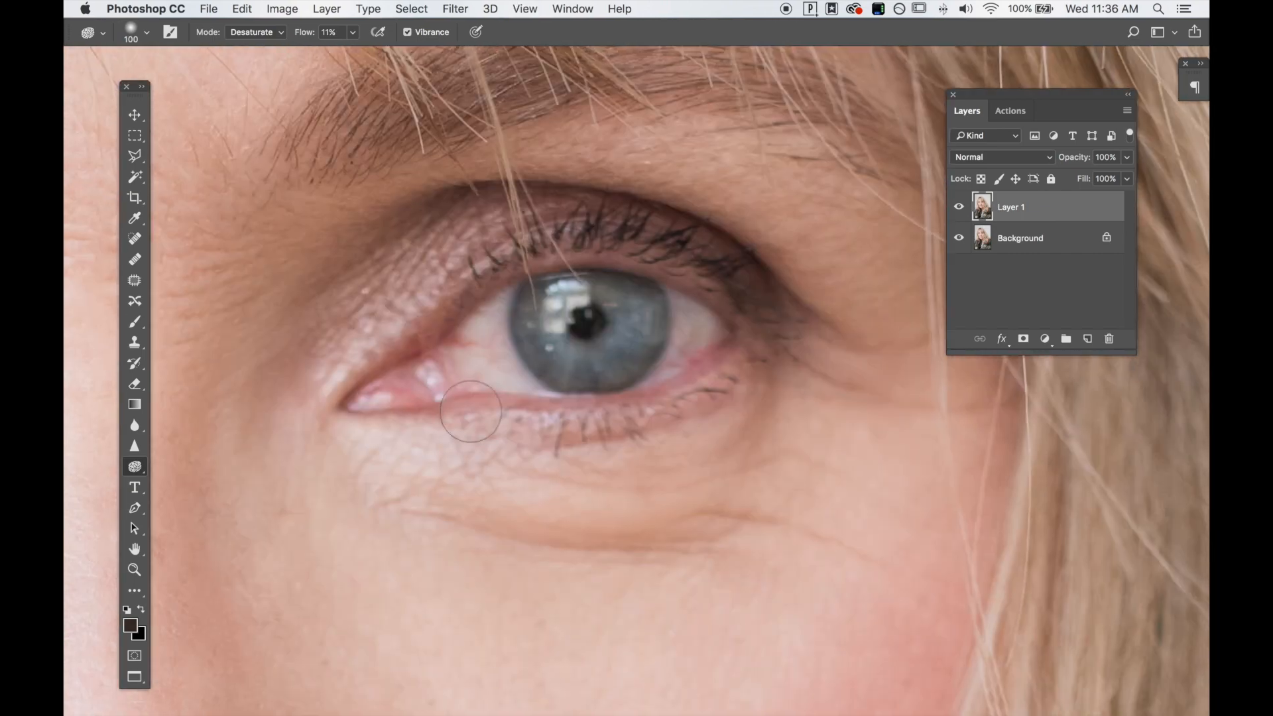
{"action": "key", "text": "bracketleft"}
{"action": "key", "text": "bracketleft"}
{"action": "key", "text": "bracketleft"}
{"action": "key", "text": "bracketleft"}
{"action": "key", "text": "bracketleft"}
{"action": "key", "text": "bracketleft"}
{"action": "left_click", "coordinate": [266, 33]}
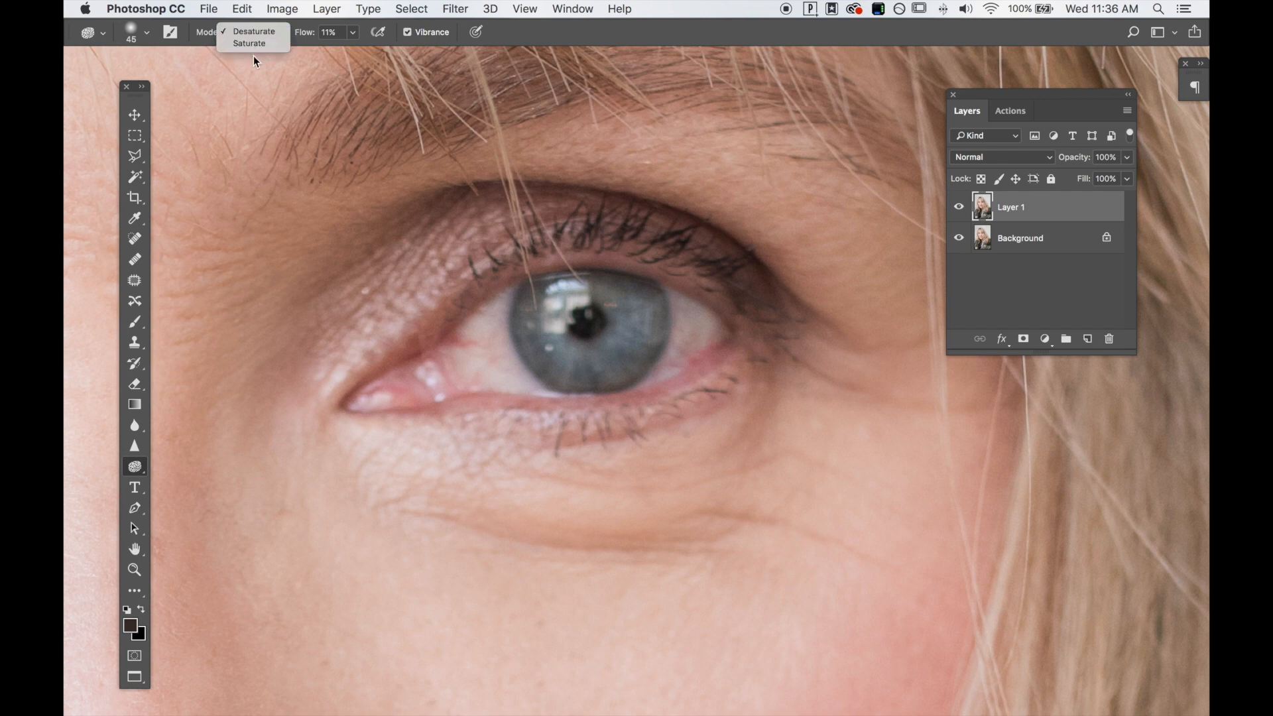
{"action": "left_click", "coordinate": [252, 32]}
{"action": "left_click", "coordinate": [352, 32]}
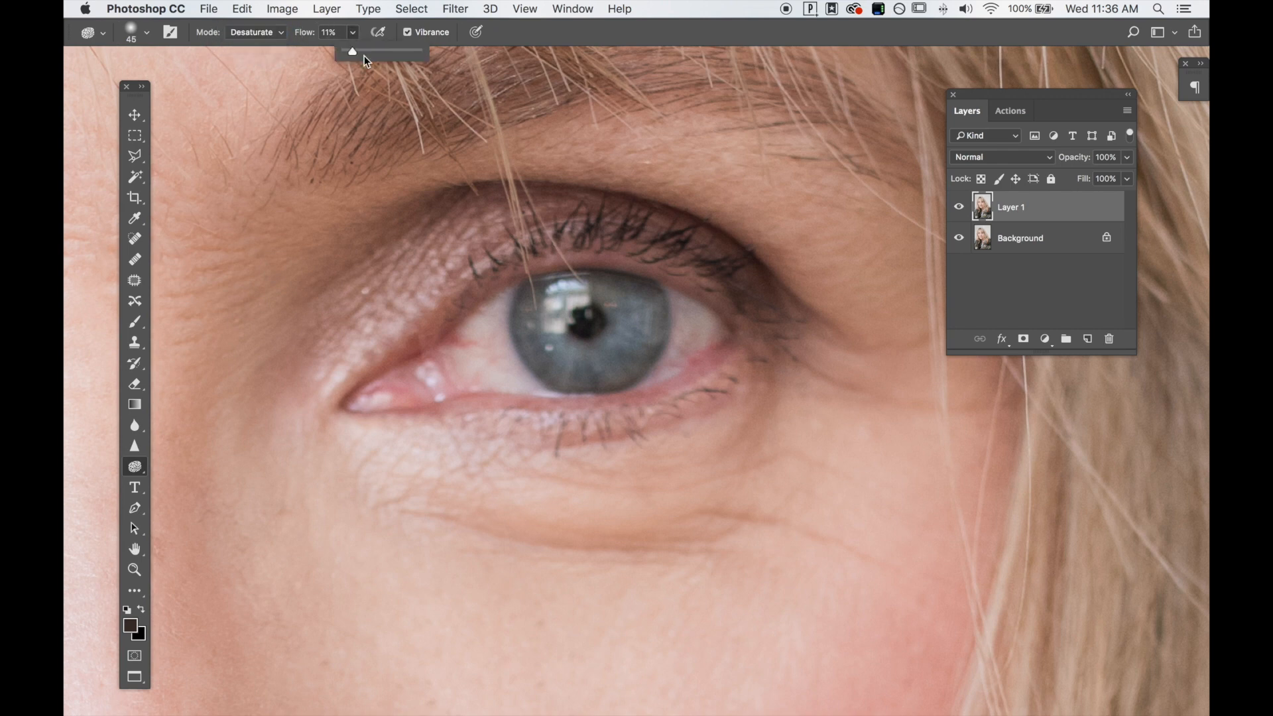
{"action": "left_click_drag", "start_coordinate": [355, 50], "coordinate": [359, 51]}
Desaturate the redness in the white and along the lower rim of the woman's left eye, reducing the brush to 30.
{"action": "mouse_move", "coordinate": [478, 338]}
{"action": "left_mouse_down"}
{"action": "mouse_move", "coordinate": [448, 357]}
{"action": "mouse_move", "coordinate": [500, 311]}
{"action": "mouse_move", "coordinate": [500, 356]}
{"action": "mouse_move", "coordinate": [487, 344]}
{"action": "mouse_move", "coordinate": [500, 371]}
{"action": "mouse_move", "coordinate": [473, 334]}
{"action": "mouse_move", "coordinate": [443, 361]}
{"action": "mouse_move", "coordinate": [486, 386]}
{"action": "mouse_move", "coordinate": [475, 378]}
{"action": "mouse_move", "coordinate": [514, 383]}
{"action": "mouse_move", "coordinate": [492, 326]}
{"action": "mouse_move", "coordinate": [467, 346]}
{"action": "mouse_move", "coordinate": [489, 318]}
{"action": "mouse_move", "coordinate": [460, 354]}
{"action": "mouse_move", "coordinate": [481, 377]}
{"action": "mouse_move", "coordinate": [488, 330]}
{"action": "mouse_move", "coordinate": [538, 388]}
{"action": "left_mouse_up"}
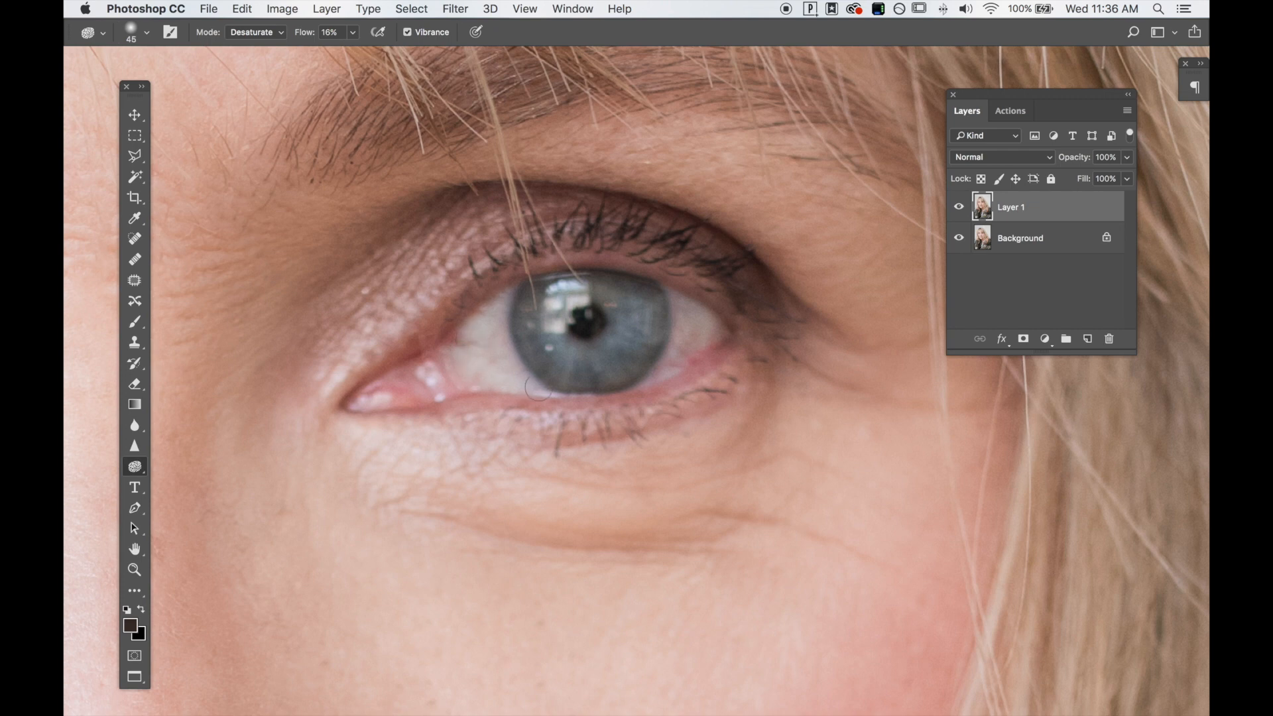
{"action": "key", "text": "bracketleft"}
{"action": "key", "text": "bracketleft"}
{"action": "mouse_move", "coordinate": [676, 304]}
{"action": "left_mouse_down"}
{"action": "mouse_move", "coordinate": [698, 329]}
{"action": "mouse_move", "coordinate": [651, 384]}
{"action": "left_mouse_up"}
{"action": "mouse_move", "coordinate": [531, 369]}
{"action": "left_mouse_down"}
{"action": "mouse_move", "coordinate": [503, 369]}
{"action": "mouse_move", "coordinate": [499, 330]}
{"action": "mouse_move", "coordinate": [543, 391]}
{"action": "mouse_move", "coordinate": [496, 333]}
{"action": "mouse_move", "coordinate": [467, 355]}
{"action": "mouse_move", "coordinate": [462, 333]}
{"action": "mouse_move", "coordinate": [438, 361]}
{"action": "mouse_move", "coordinate": [481, 384]}
{"action": "mouse_move", "coordinate": [455, 382]}
{"action": "mouse_move", "coordinate": [514, 382]}
{"action": "mouse_move", "coordinate": [437, 348]}
{"action": "mouse_move", "coordinate": [518, 305]}
{"action": "left_mouse_up"}
{"action": "mouse_move", "coordinate": [465, 392]}
{"action": "left_mouse_down"}
{"action": "mouse_move", "coordinate": [565, 404]}
{"action": "mouse_move", "coordinate": [692, 374]}
{"action": "left_mouse_up"}
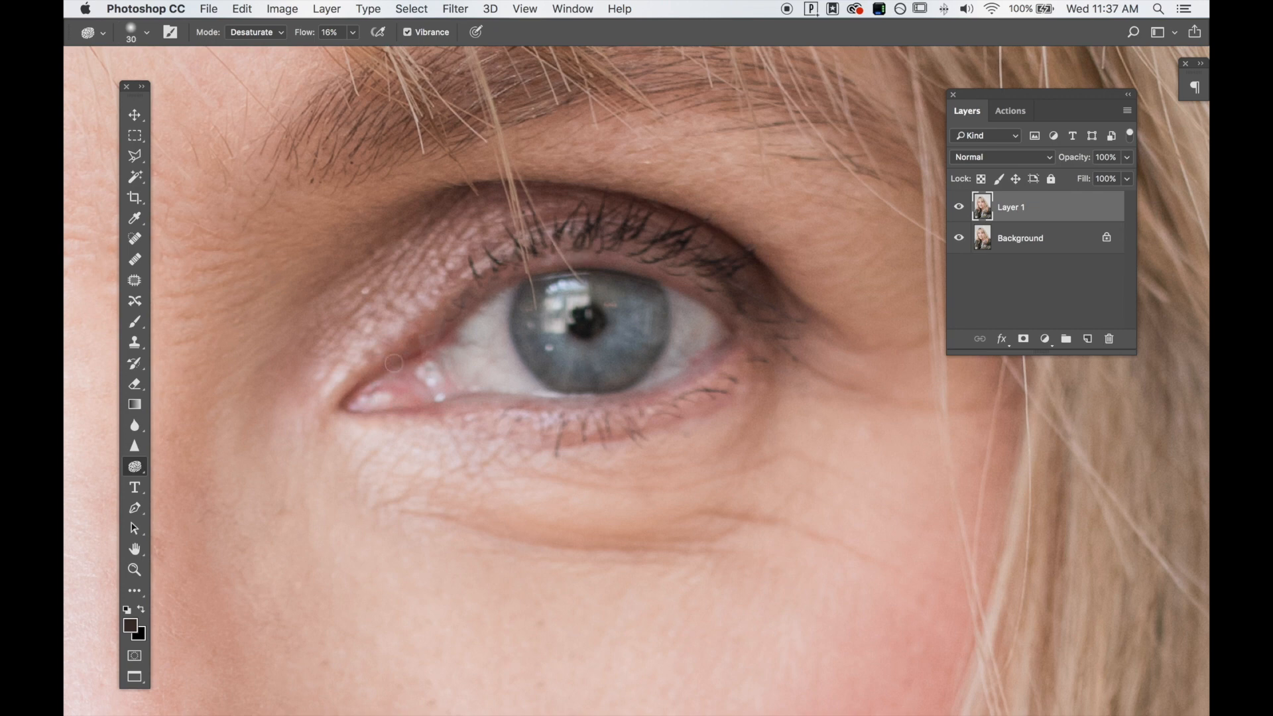
Compare the left eye before and after desaturation by hiding and showing Layer 1.
{"action": "left_click", "coordinate": [959, 208]}
{"action": "left_click", "coordinate": [959, 207]}
{"action": "left_click", "coordinate": [958, 207]}
{"action": "left_click", "coordinate": [958, 208]}
{"action": "left_click", "coordinate": [959, 208]}
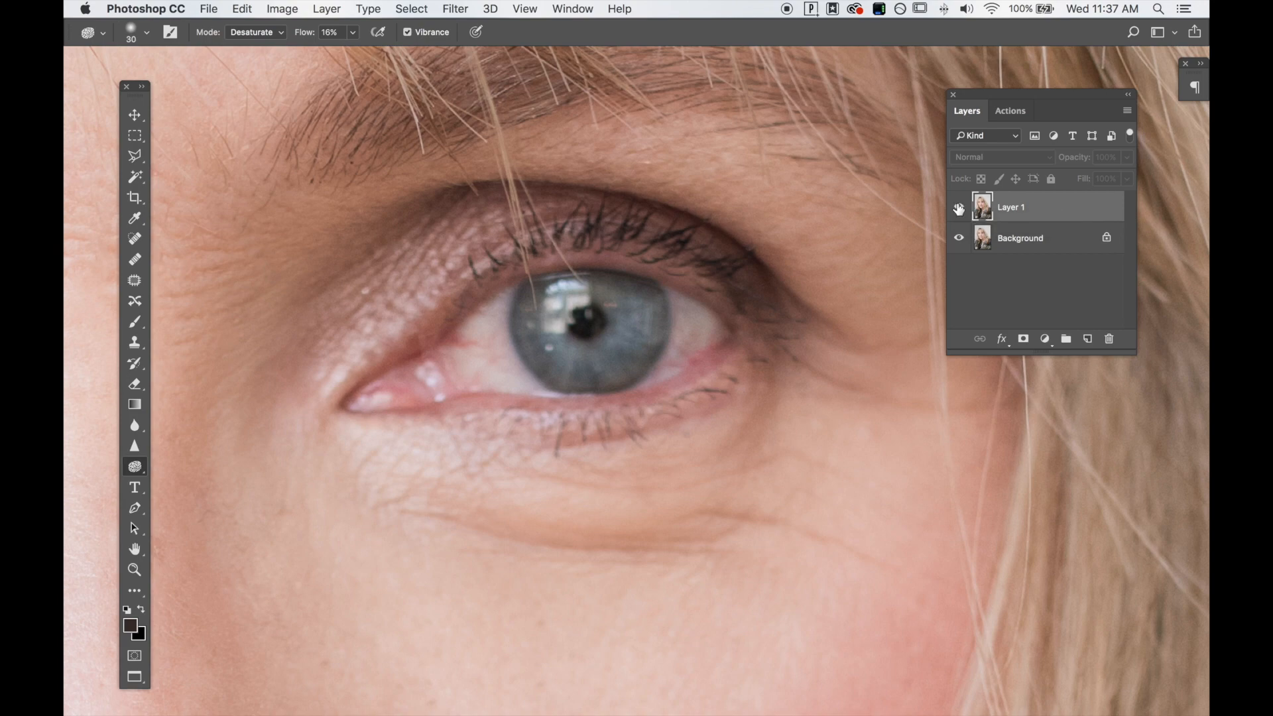
{"action": "left_click", "coordinate": [959, 208]}
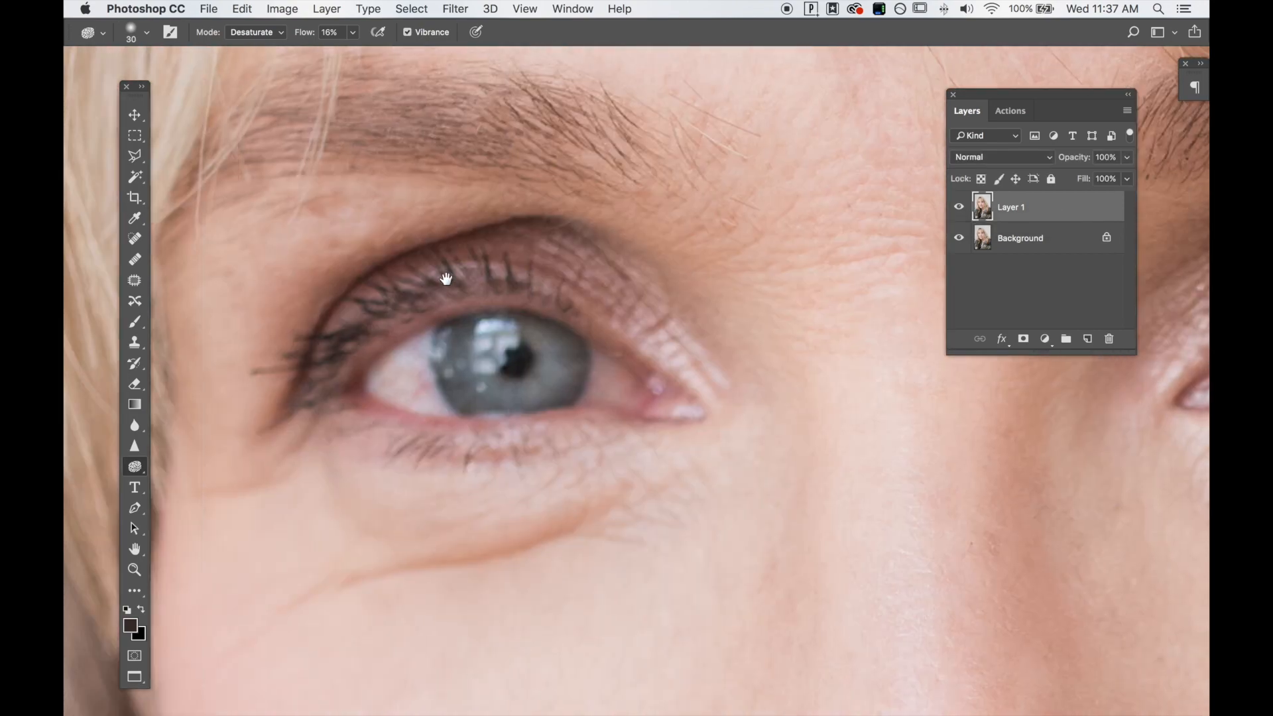
Desaturate the redness in the white of the woman's right eye with the Sponge tool.
{"action": "left_click_drag", "start_coordinate": [446, 275], "coordinate": [446, 213]}
{"action": "mouse_move", "coordinate": [444, 279]}
{"action": "left_mouse_down"}
{"action": "mouse_move", "coordinate": [407, 317]}
{"action": "mouse_move", "coordinate": [476, 348]}
{"action": "mouse_move", "coordinate": [455, 274]}
{"action": "mouse_move", "coordinate": [427, 295]}
{"action": "mouse_move", "coordinate": [441, 301]}
{"action": "mouse_move", "coordinate": [416, 300]}
{"action": "mouse_move", "coordinate": [447, 274]}
{"action": "mouse_move", "coordinate": [440, 311]}
{"action": "mouse_move", "coordinate": [472, 337]}
{"action": "mouse_move", "coordinate": [646, 292]}
{"action": "mouse_move", "coordinate": [631, 308]}
{"action": "mouse_move", "coordinate": [668, 323]}
{"action": "mouse_move", "coordinate": [648, 301]}
{"action": "left_mouse_up"}
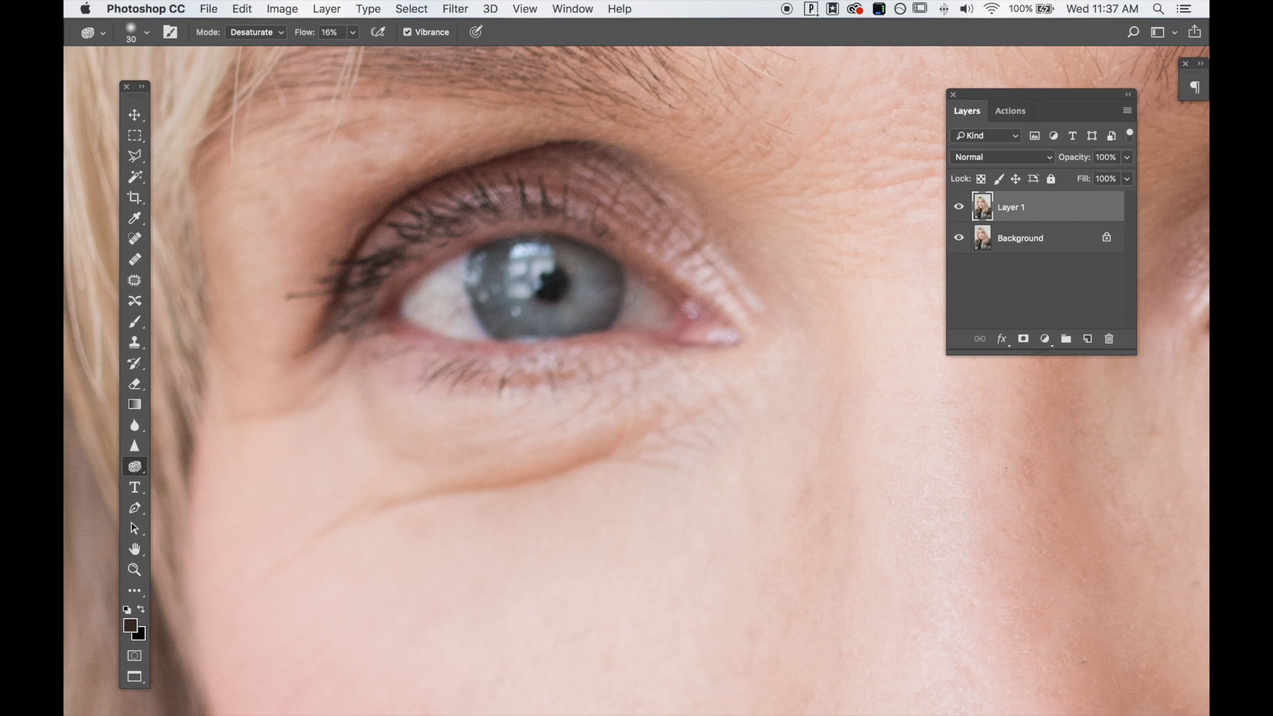
{"action": "mouse_move", "coordinate": [464, 316]}
{"action": "left_mouse_down"}
{"action": "mouse_move", "coordinate": [473, 330]}
{"action": "mouse_move", "coordinate": [390, 324]}
{"action": "left_mouse_up"}
Reduce the opacity of the desaturated eye layer to 83%.
{"action": "key", "text": "super+0"}
{"action": "left_click_drag", "start_coordinate": [820, 450], "coordinate": [637, 345]}
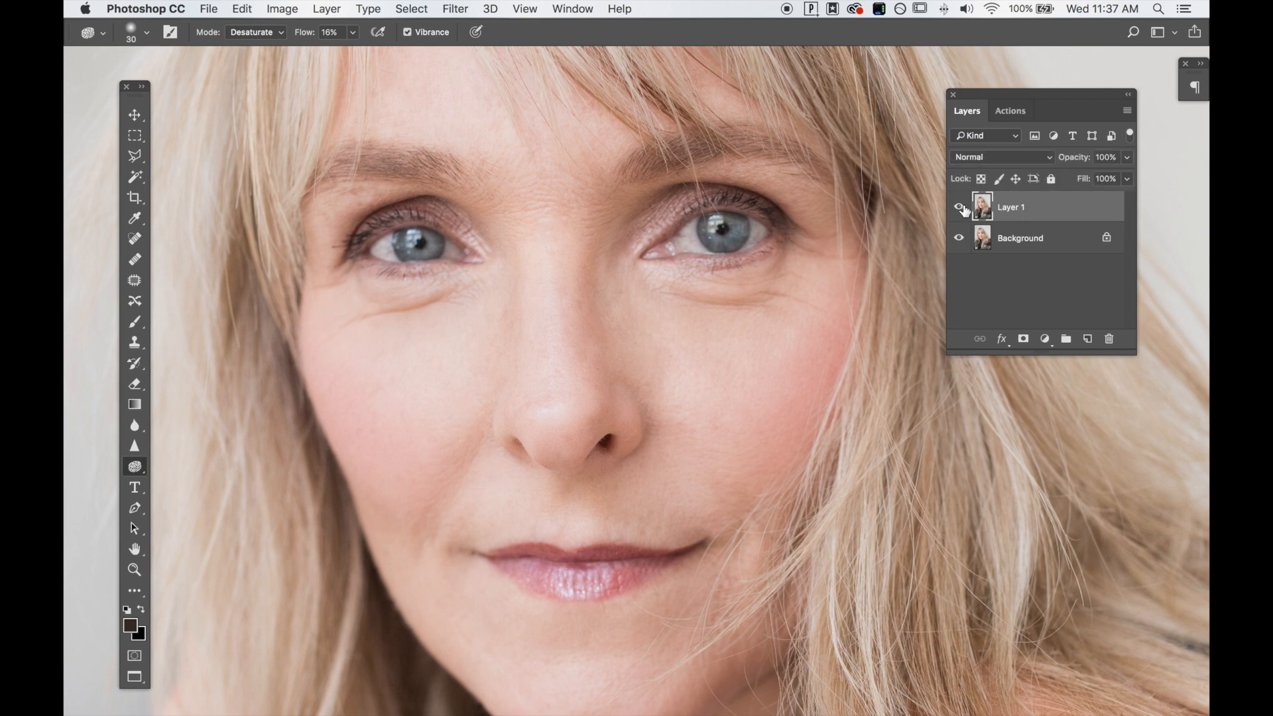
{"action": "left_click", "coordinate": [1127, 157]}
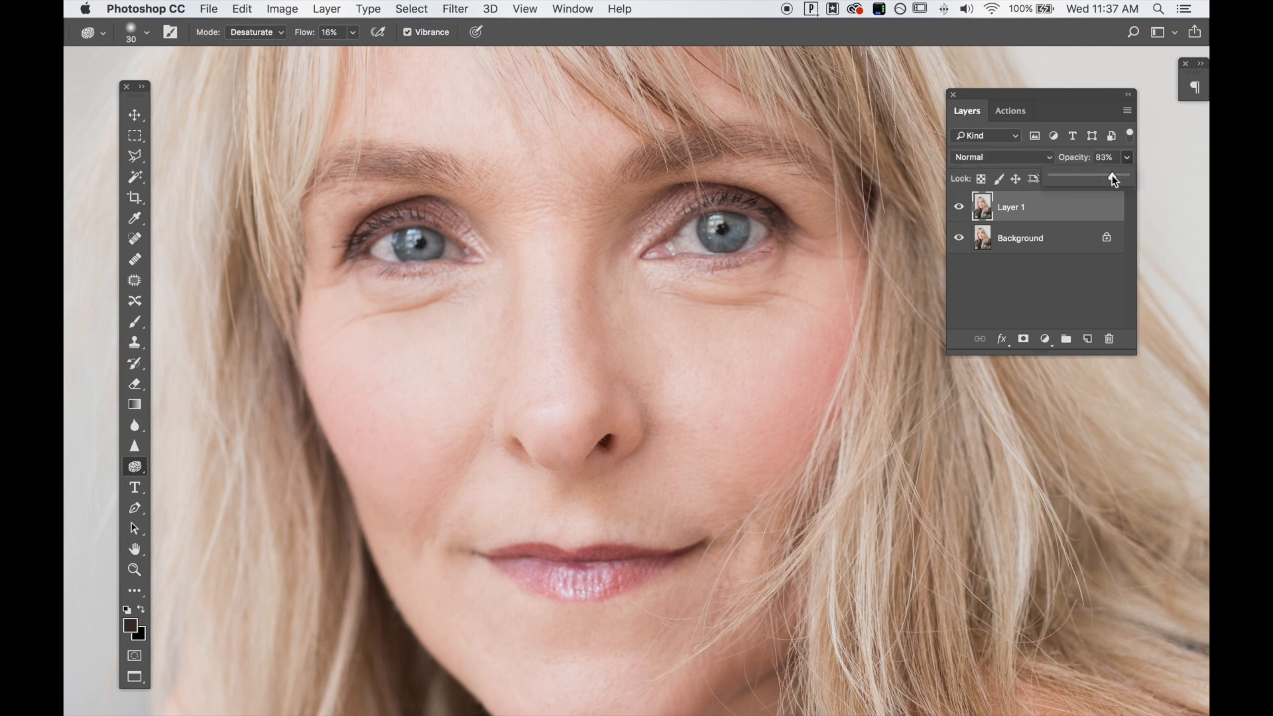
{"action": "key", "text": "super+0"}
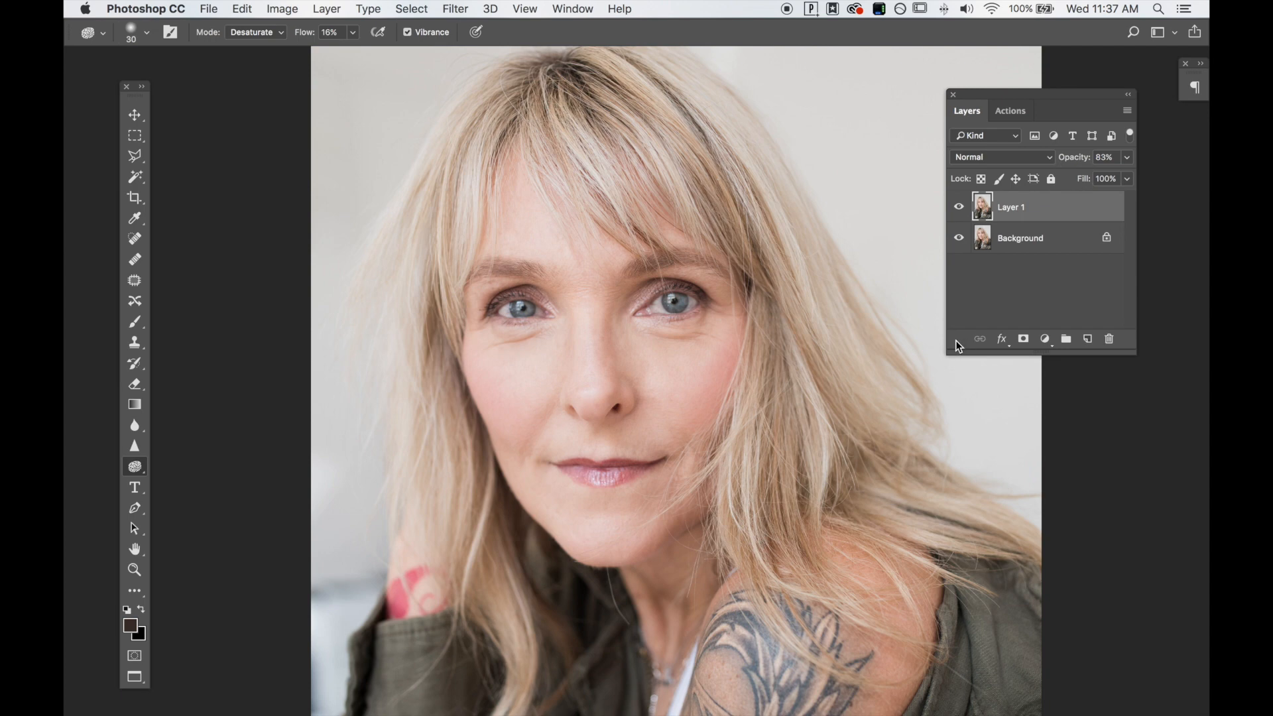
Add a Selective Color adjustment layer above Layer 1 and move its settings clear of the face.
{"action": "left_click", "coordinate": [1045, 338]}
{"action": "left_click", "coordinate": [1046, 336]}
{"action": "left_click", "coordinate": [1044, 338]}
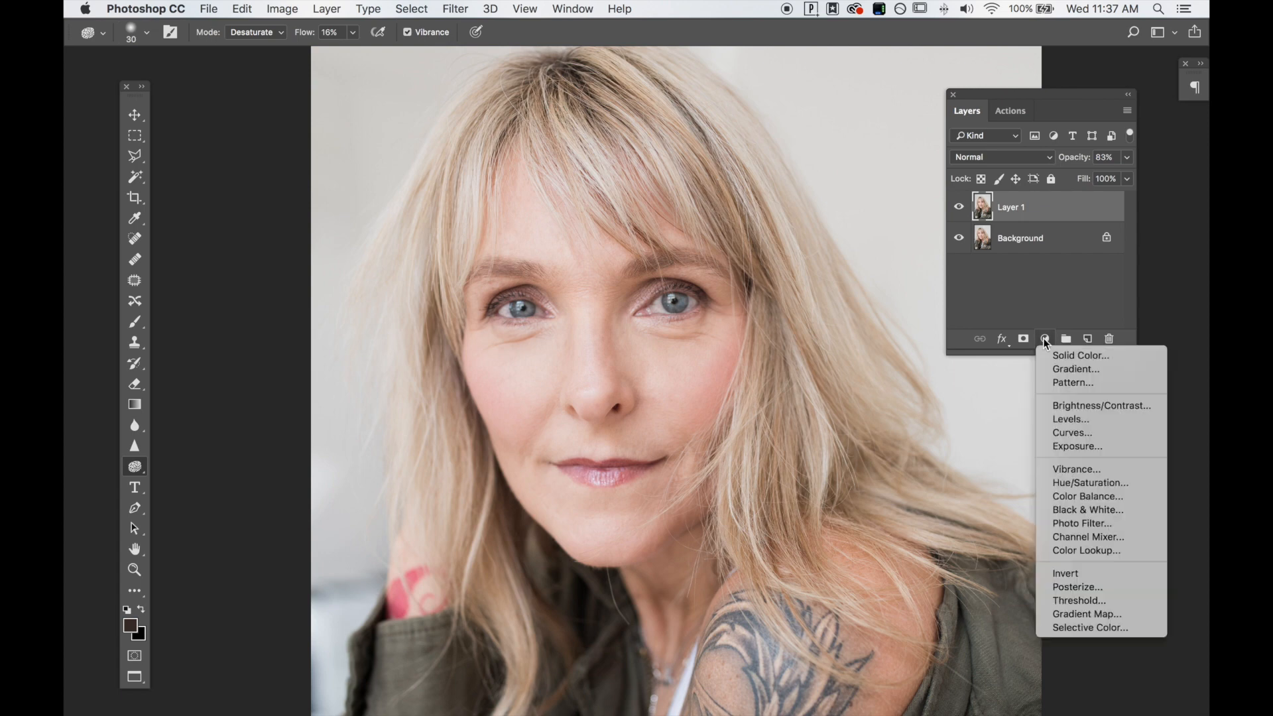
{"action": "left_click", "coordinate": [1091, 631]}
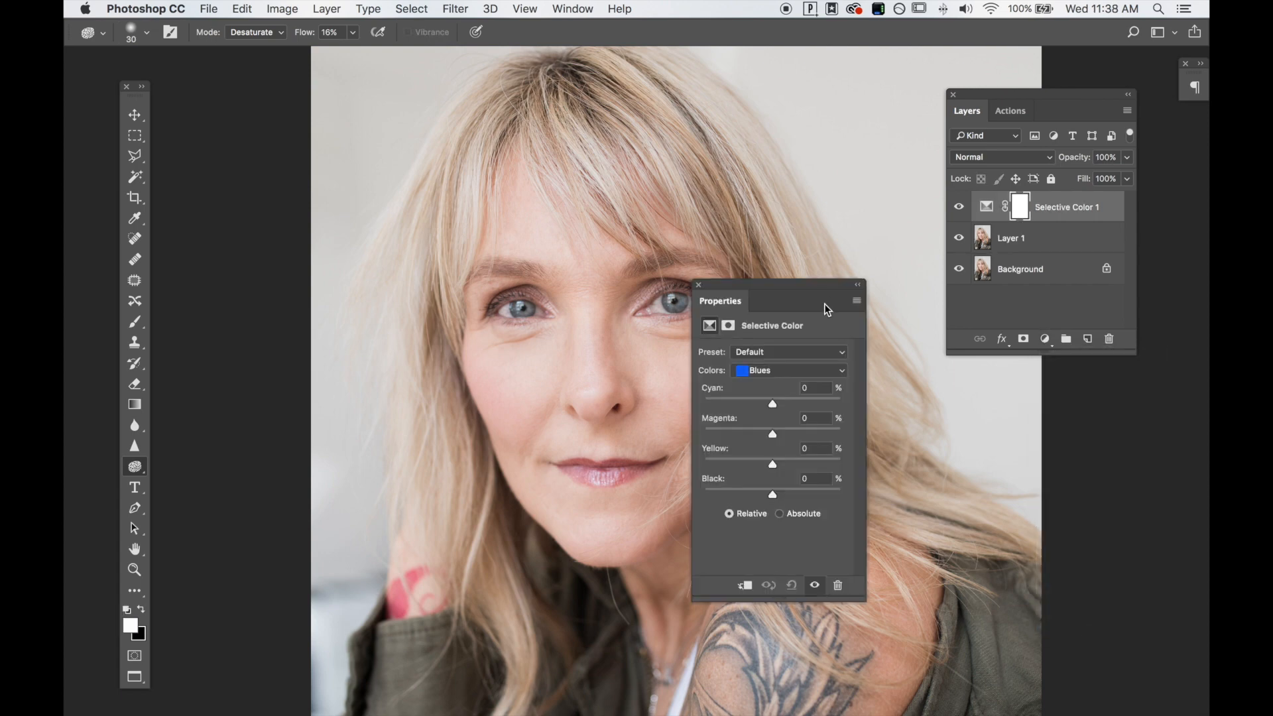
{"action": "left_click_drag", "start_coordinate": [802, 285], "coordinate": [1050, 295]}
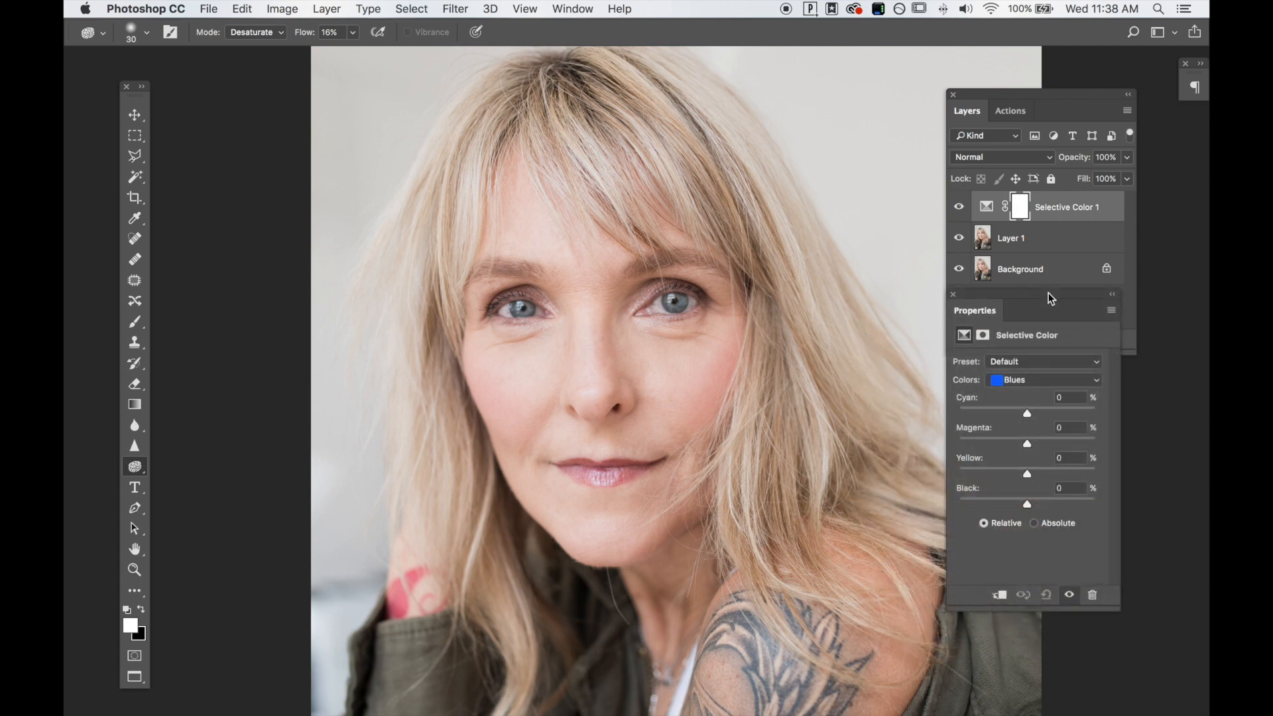
Reduce Magenta in the Reds, set Magenta to -35% in the Magentas, and check the adjustment's effect.
{"action": "left_click", "coordinate": [1032, 385]}
{"action": "left_click", "coordinate": [1015, 326]}
{"action": "left_click_drag", "start_coordinate": [1027, 442], "coordinate": [1012, 449]}
{"action": "left_click", "coordinate": [1019, 380]}
{"action": "left_click", "coordinate": [1025, 438]}
{"action": "left_click_drag", "start_coordinate": [1027, 445], "coordinate": [1003, 449]}
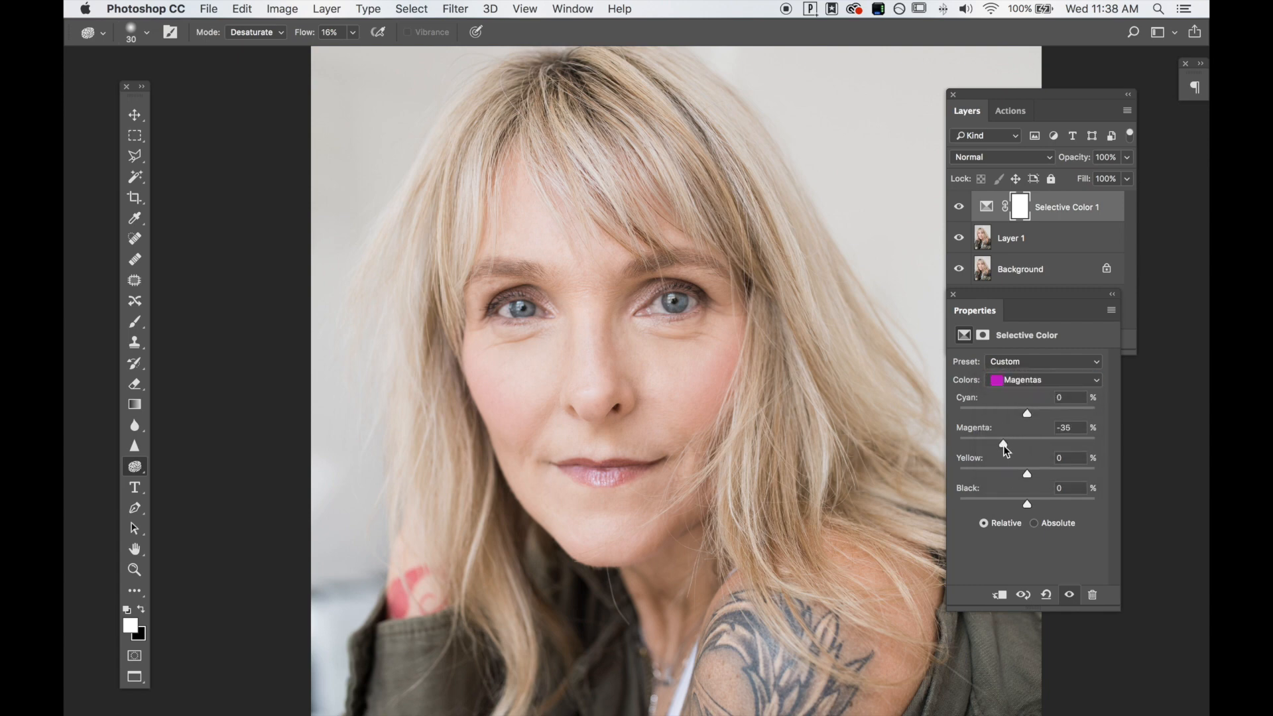
{"action": "left_click", "coordinate": [952, 294]}
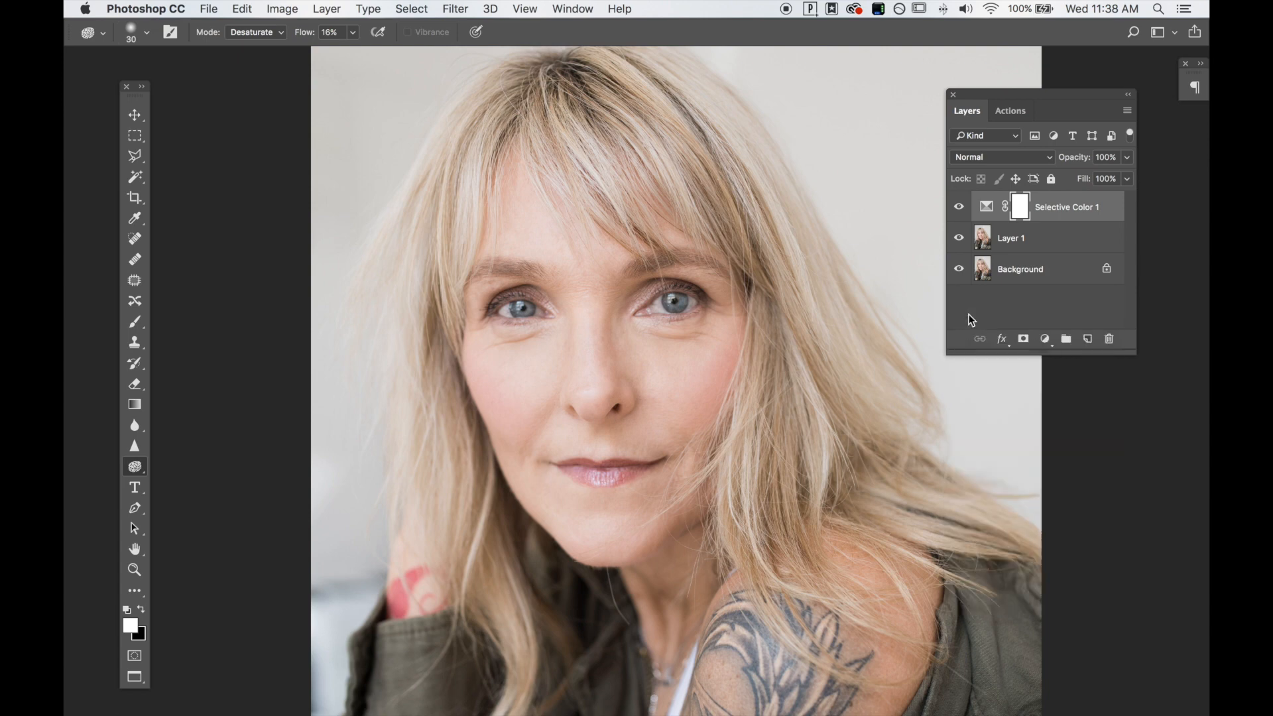
{"action": "left_click", "coordinate": [959, 207]}
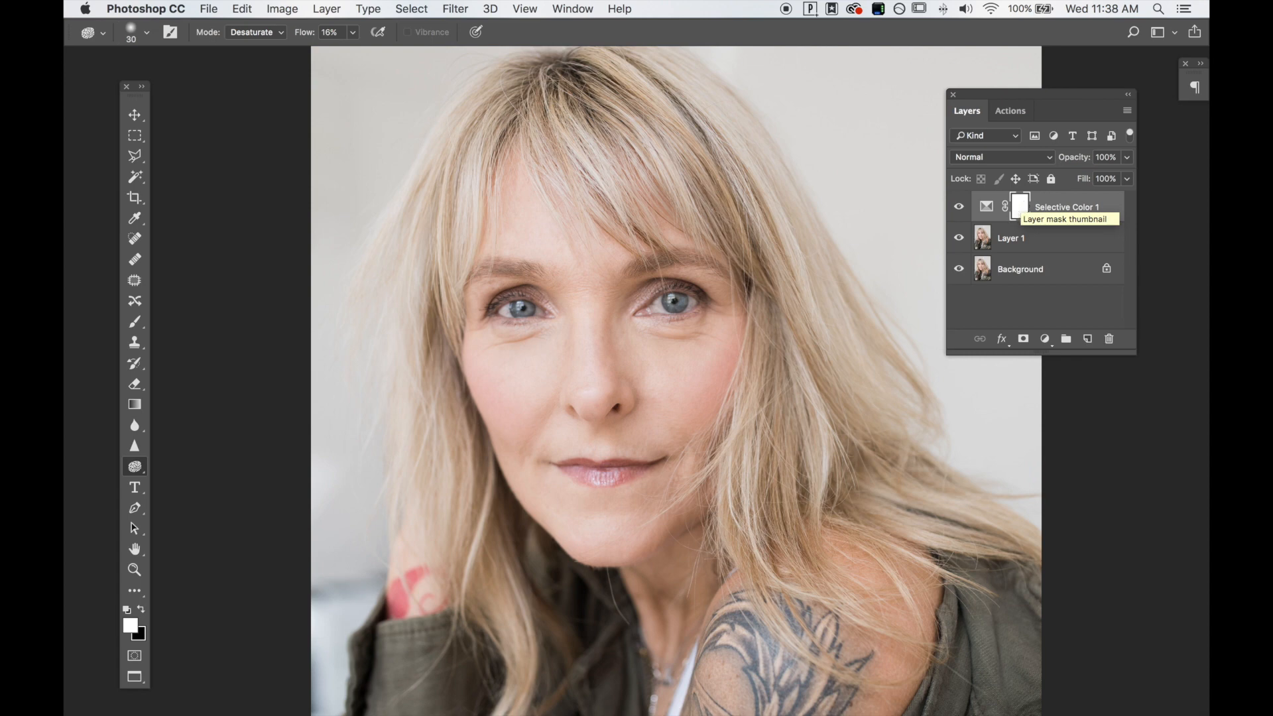
Paint black with an enlarged brush on the Selective Color mask over both cheeks to keep their blush.
{"action": "key", "text": "b"}
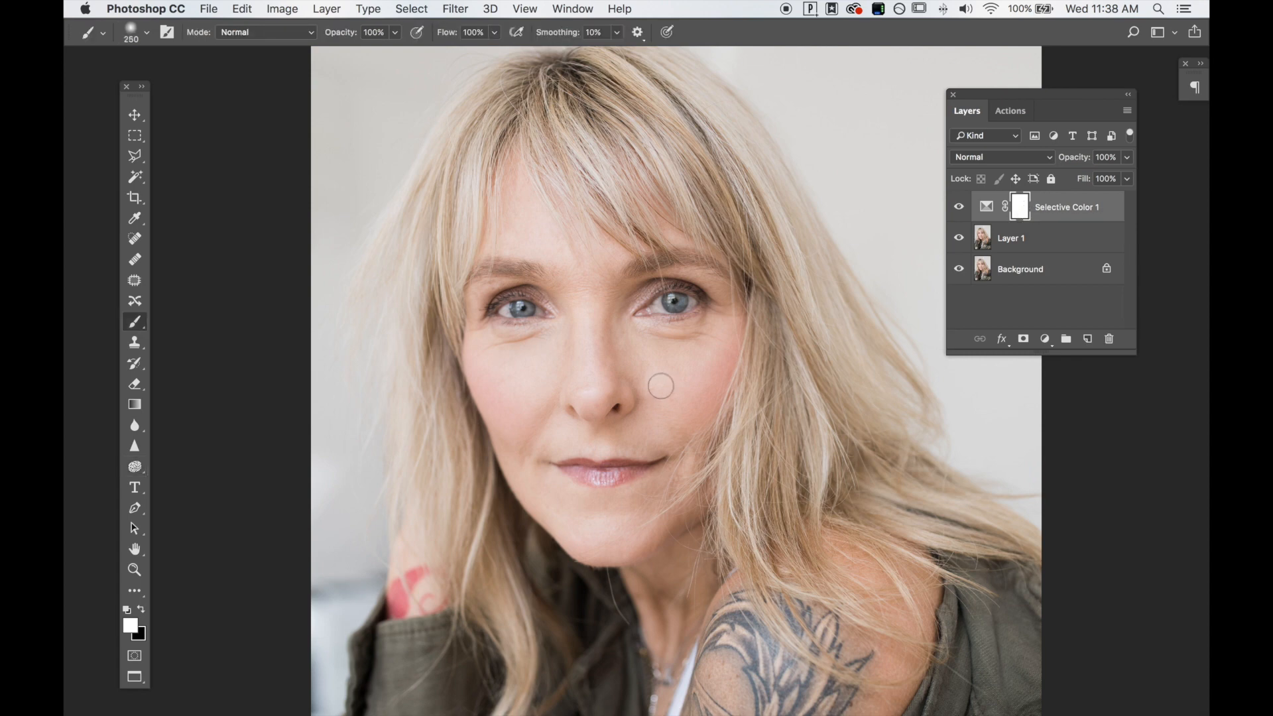
{"action": "key", "text": "bracketright"}
{"action": "key", "text": "bracketright"}
{"action": "key", "text": "x"}
{"action": "left_click_drag", "start_coordinate": [696, 412], "coordinate": [728, 329]}
{"action": "mouse_move", "coordinate": [506, 438]}
{"action": "left_mouse_down"}
{"action": "mouse_move", "coordinate": [463, 368]}
{"action": "mouse_move", "coordinate": [517, 437]}
{"action": "left_mouse_up"}
Mask the lips out of the Selective Color adjustment with a size 175 black brush and compare the result.
{"action": "key", "text": "bracketleft"}
{"action": "key", "text": "bracketleft"}
{"action": "key", "text": "bracketleft"}
{"action": "key", "text": "bracketleft"}
{"action": "mouse_move", "coordinate": [572, 470]}
{"action": "left_mouse_down"}
{"action": "mouse_move", "coordinate": [622, 480]}
{"action": "mouse_move", "coordinate": [609, 478]}
{"action": "left_mouse_up"}
{"action": "left_click", "coordinate": [956, 207]}
{"action": "left_click", "coordinate": [956, 208]}
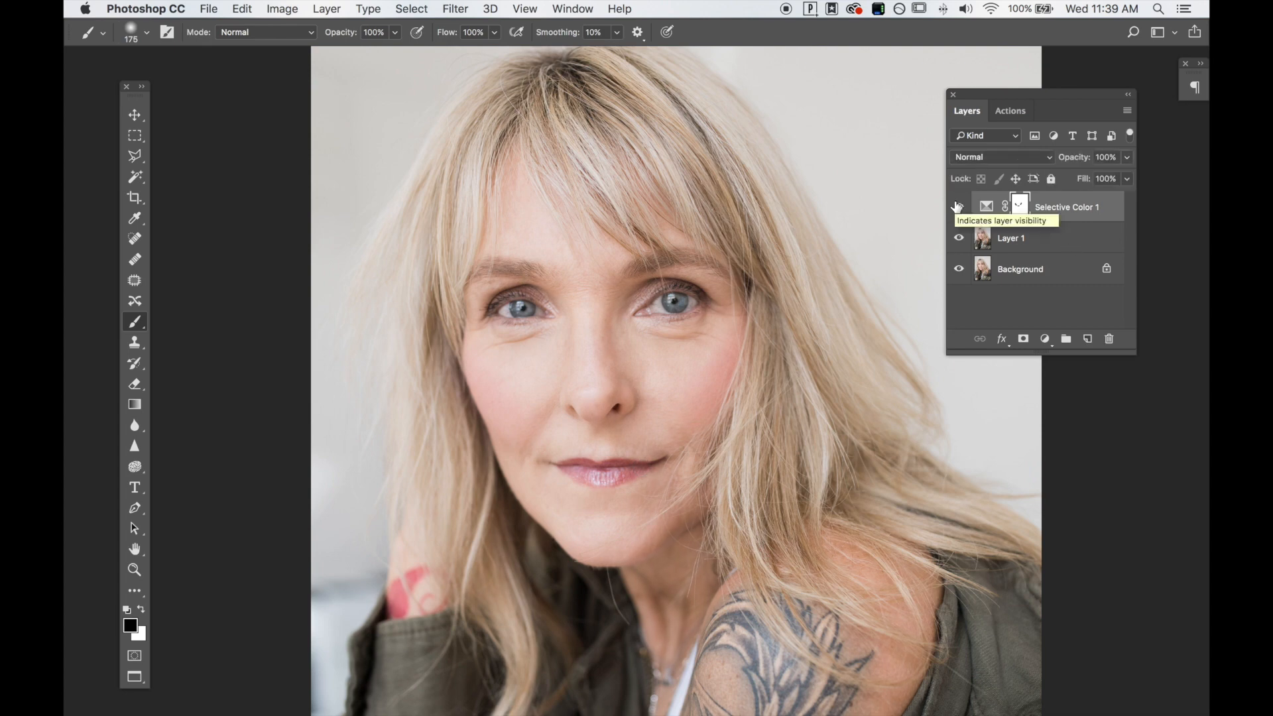
Merge all visible layers, duplicate the resulting Background layer and activate the Dodge tool.
{"action": "key", "text": "super+shift+e"}
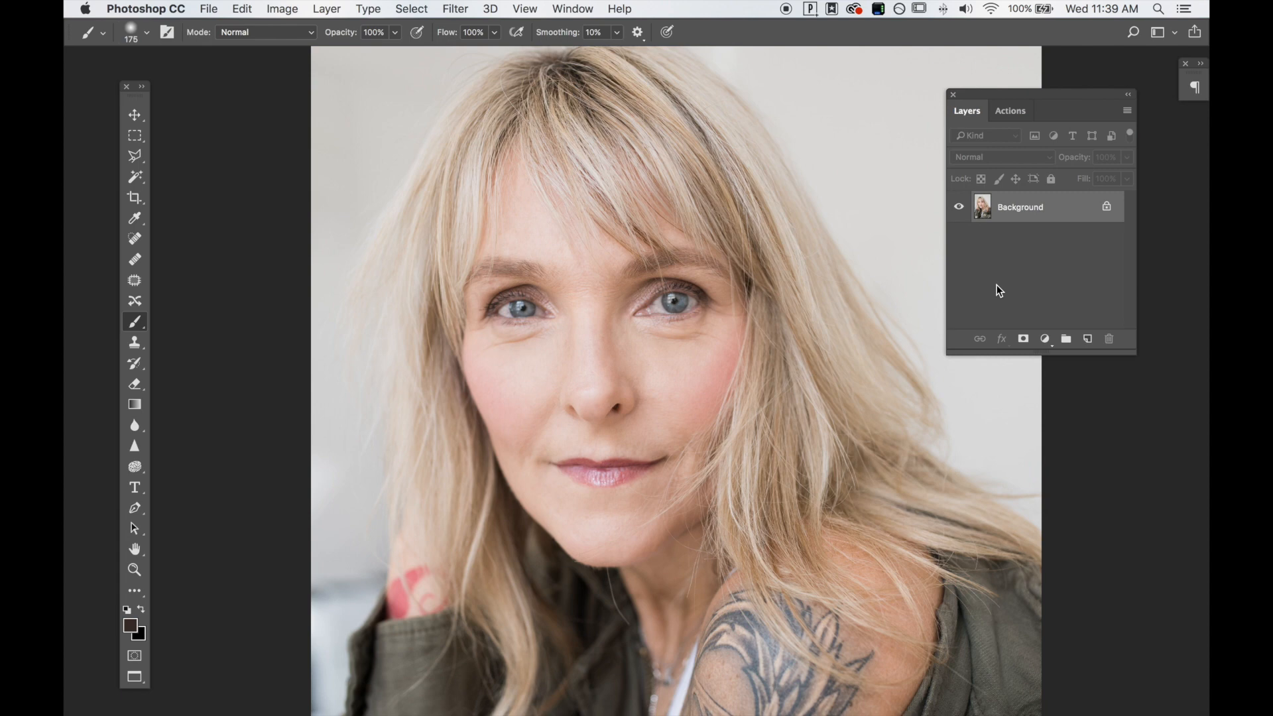
{"action": "key", "text": "super+j"}
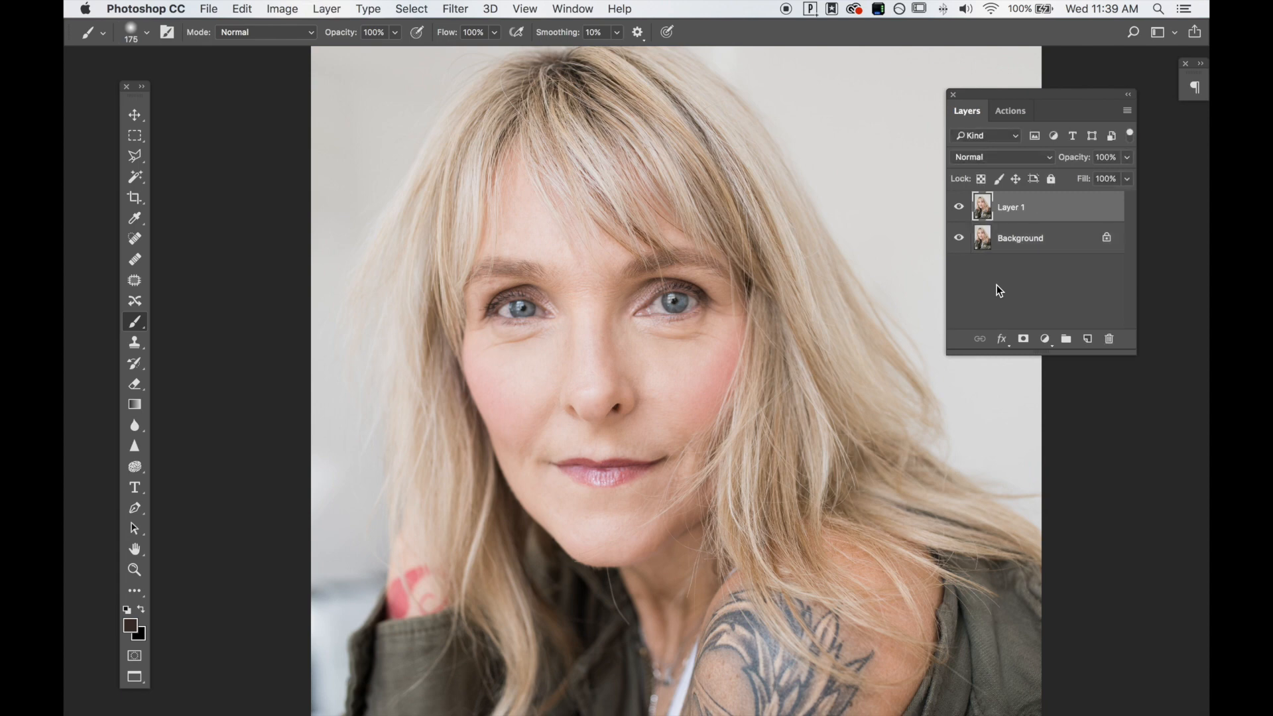
{"action": "left_click", "coordinate": [134, 468]}
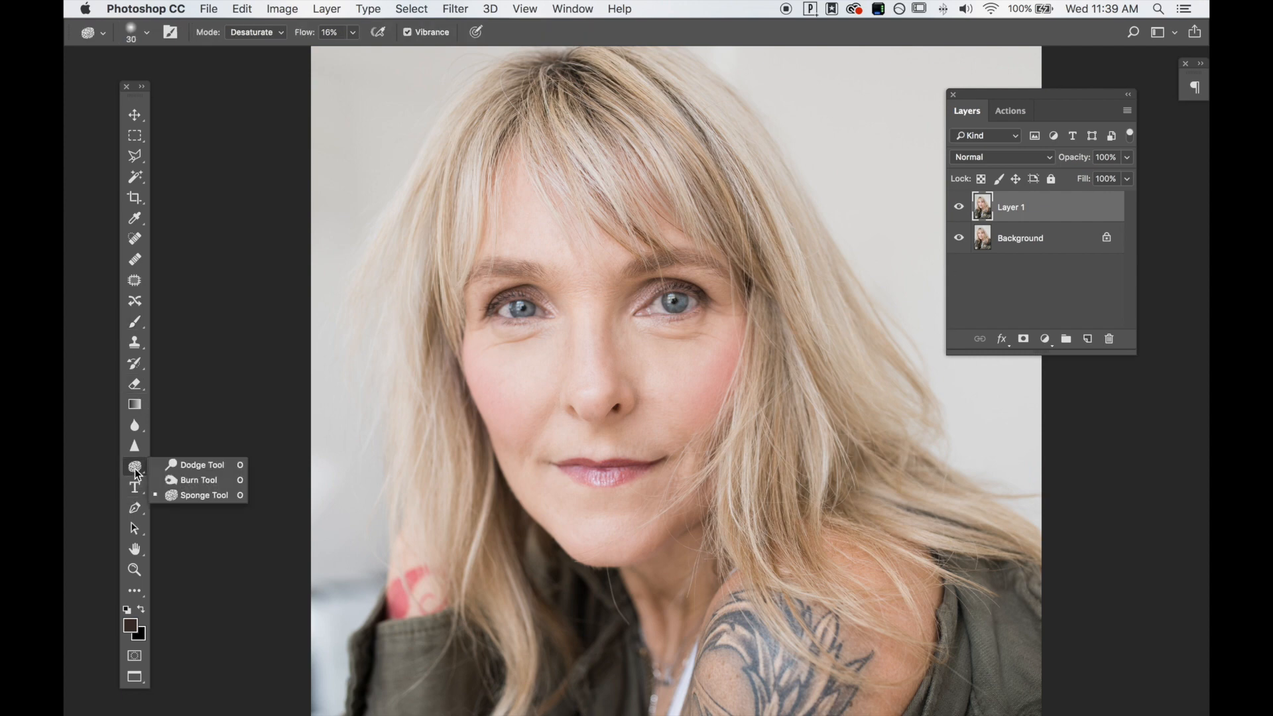
{"action": "left_click", "coordinate": [213, 468]}
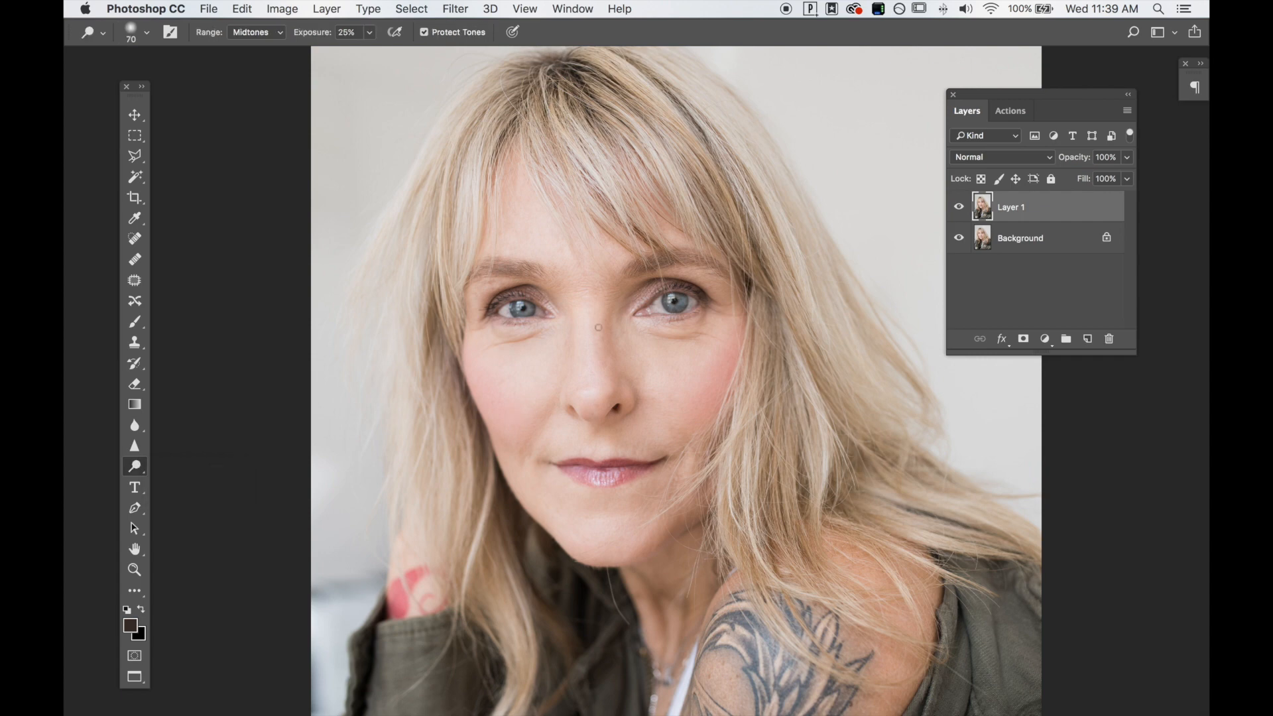
Set the Dodge tool to a size 175 brush with 31% exposure.
{"action": "key", "text": "bracketright"}
{"action": "key", "text": "bracketright"}
{"action": "key", "text": "bracketright"}
{"action": "key", "text": "bracketright"}
{"action": "key", "text": "bracketright"}
{"action": "key", "text": "bracketright"}
{"action": "left_click", "coordinate": [369, 33]}
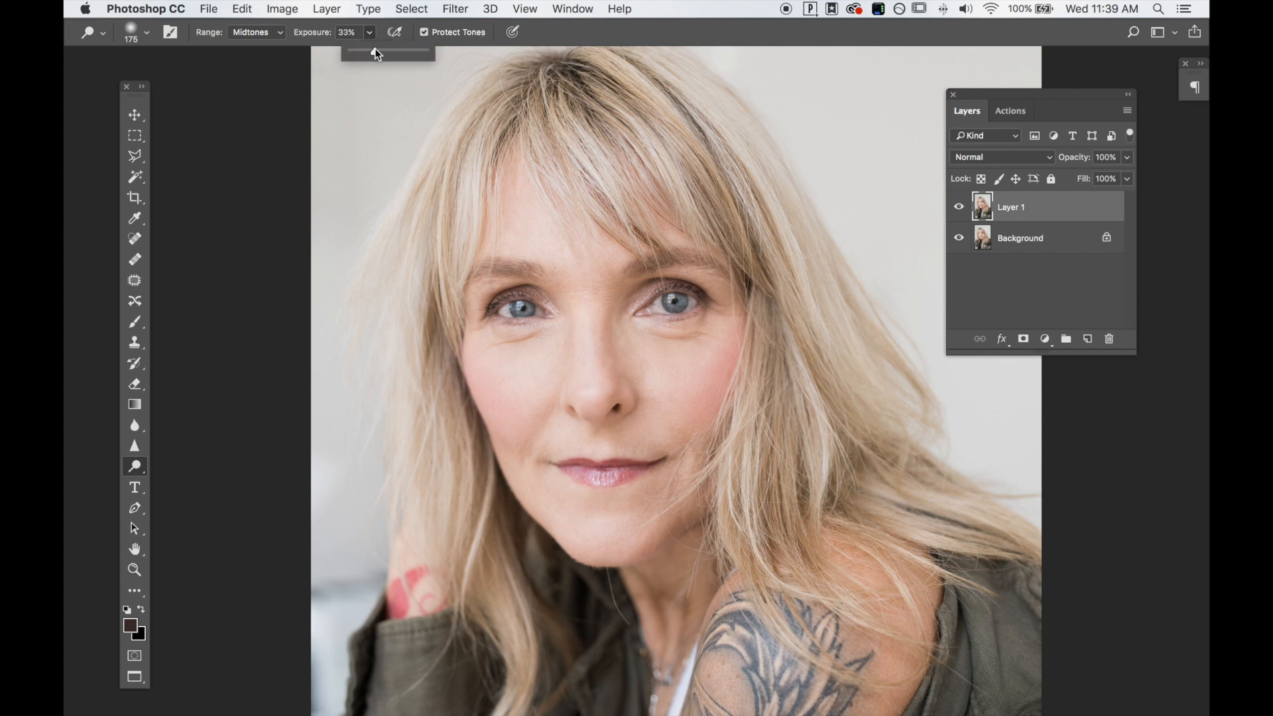
{"action": "left_click", "coordinate": [271, 91]}
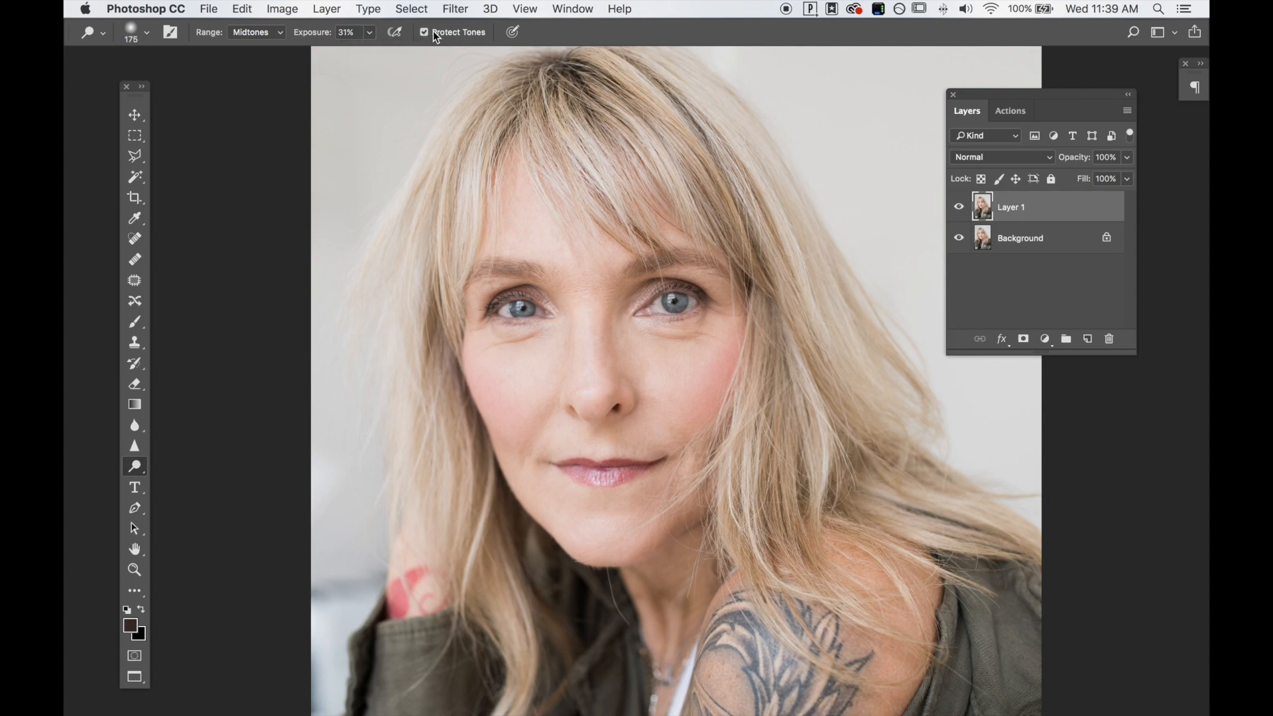
Dodge a highlight along the bridge of the nose up to the area between the eyebrows.
{"action": "key", "text": "super+plus"}
{"action": "key", "text": "super+plus"}
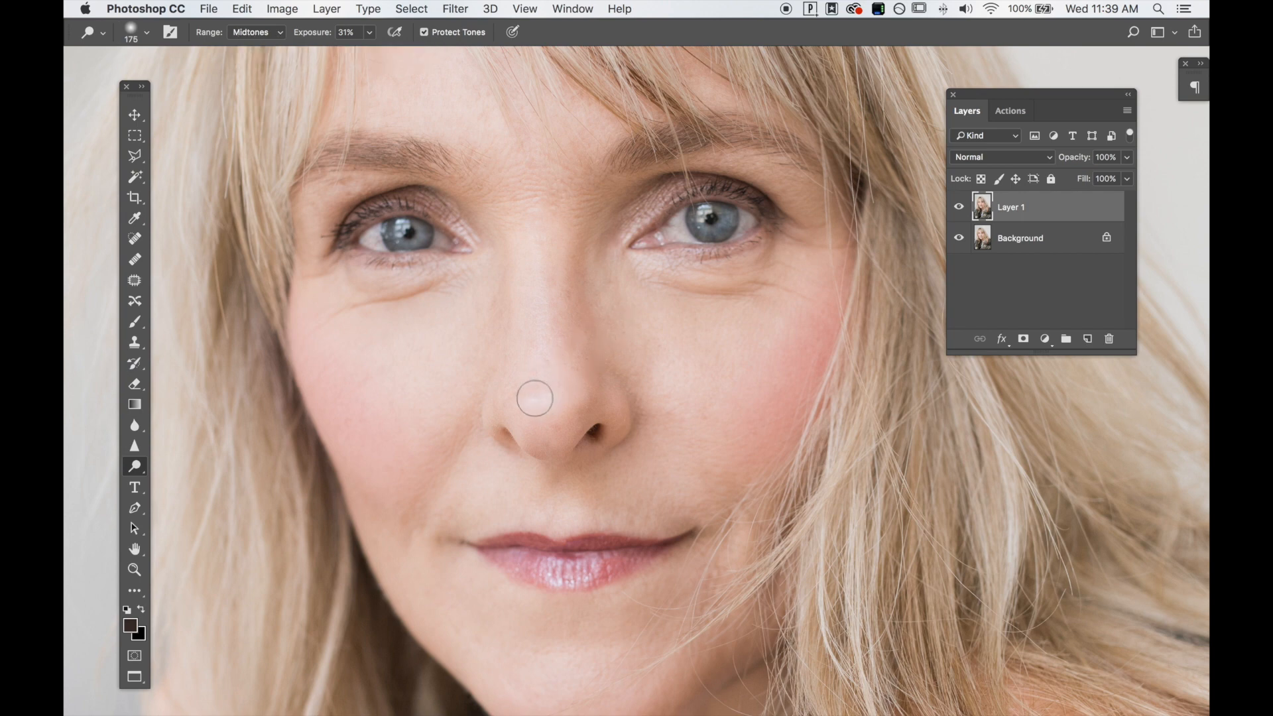
{"action": "mouse_move", "coordinate": [537, 398]}
{"action": "left_mouse_down"}
{"action": "mouse_move", "coordinate": [550, 378]}
{"action": "mouse_move", "coordinate": [544, 159]}
{"action": "left_mouse_up"}
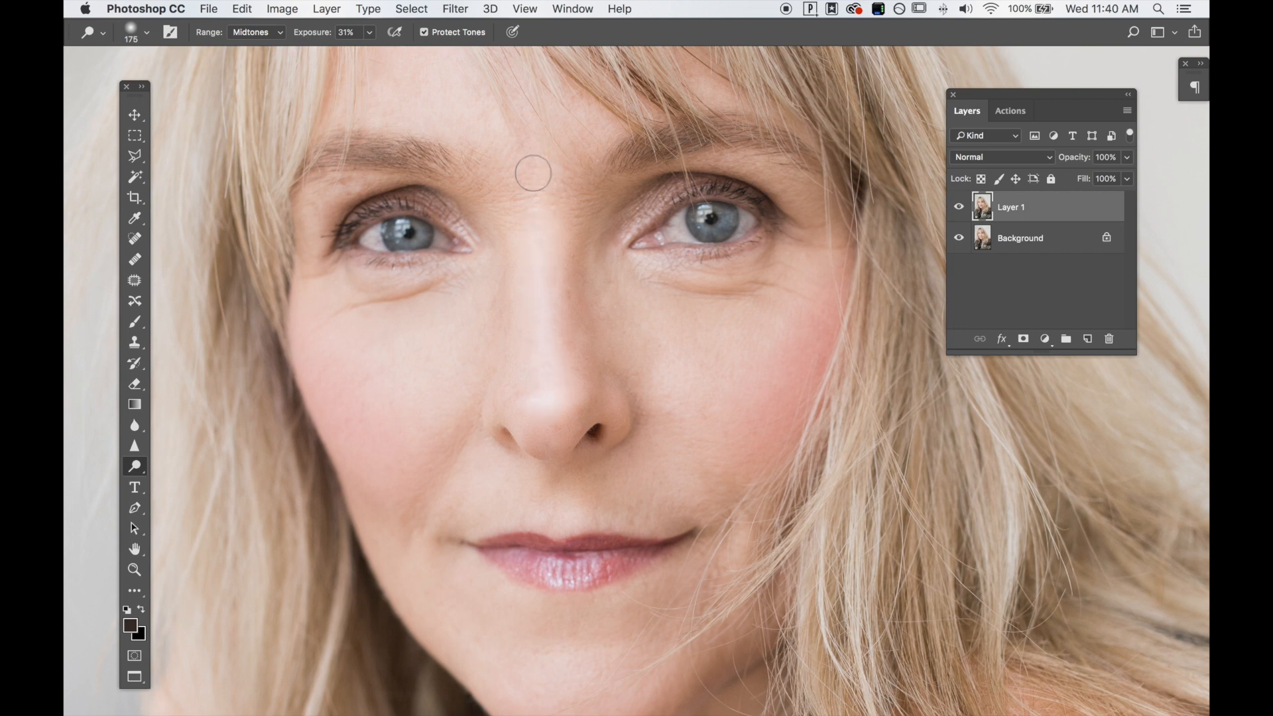
Enlarge the Dodge brush to 400 and brighten both cheeks below the eyes.
{"action": "left_click_drag", "start_coordinate": [606, 210], "coordinate": [607, 335]}
{"action": "key", "text": "bracketright"}
{"action": "key", "text": "bracketright"}
{"action": "key", "text": "bracketright"}
{"action": "key", "text": "bracketright"}
{"action": "key", "text": "bracketright"}
{"action": "key", "text": "bracketright"}
{"action": "key", "text": "bracketright"}
{"action": "key", "text": "bracketright"}
{"action": "key", "text": "bracketright"}
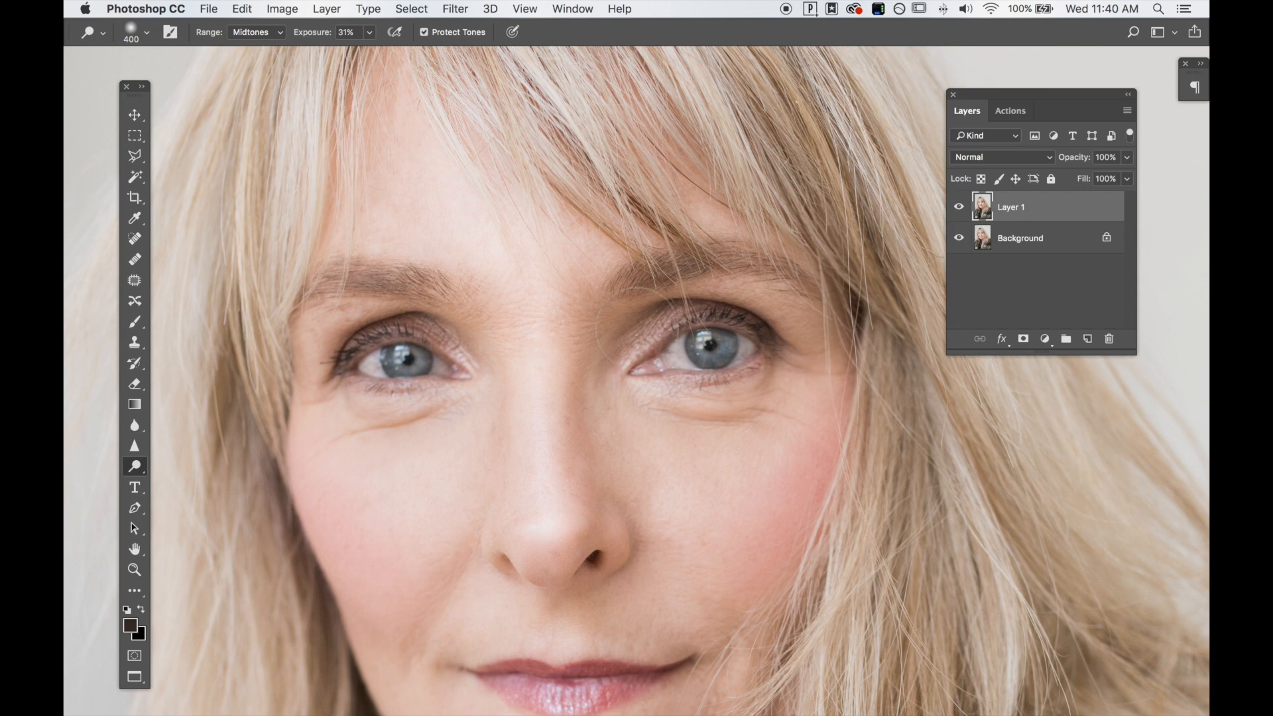
{"action": "mouse_move", "coordinate": [721, 507]}
{"action": "left_mouse_down"}
{"action": "mouse_move", "coordinate": [791, 432]}
{"action": "mouse_move", "coordinate": [749, 437]}
{"action": "left_mouse_up"}
{"action": "mouse_move", "coordinate": [444, 537]}
{"action": "left_mouse_down"}
{"action": "mouse_move", "coordinate": [367, 520]}
{"action": "mouse_move", "coordinate": [380, 487]}
{"action": "mouse_move", "coordinate": [339, 411]}
{"action": "left_mouse_up"}
Reduce the Dodge brush to 50 for a fine highlight along the center of the upper lip's edge.
{"action": "key", "text": "bracketleft"}
{"action": "key", "text": "bracketleft"}
{"action": "key", "text": "bracketleft"}
{"action": "key", "text": "bracketleft"}
{"action": "key", "text": "bracketleft"}
{"action": "key", "text": "bracketleft"}
{"action": "key", "text": "bracketleft"}
{"action": "key", "text": "bracketleft"}
{"action": "key", "text": "bracketleft"}
{"action": "key", "text": "bracketleft"}
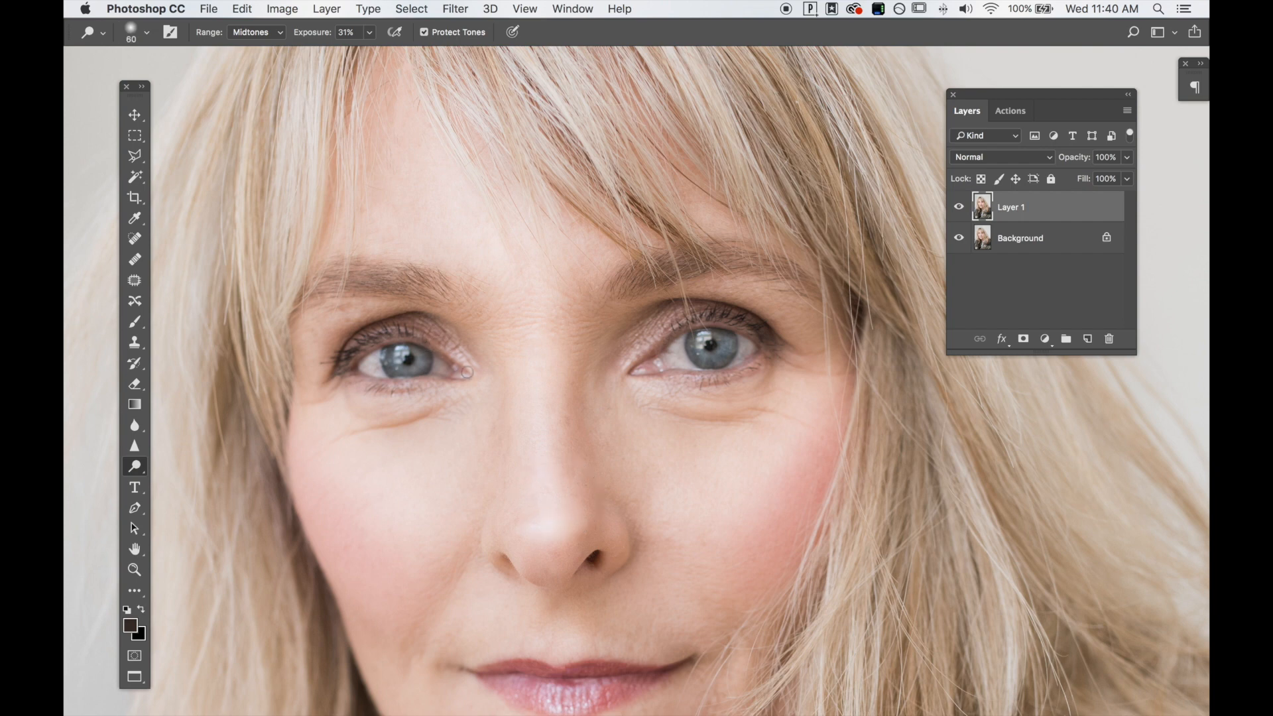
{"action": "key", "text": "bracketright"}
{"action": "scroll", "coordinate": [619, 395], "scroll_direction": "down", "scroll_amount": 5}
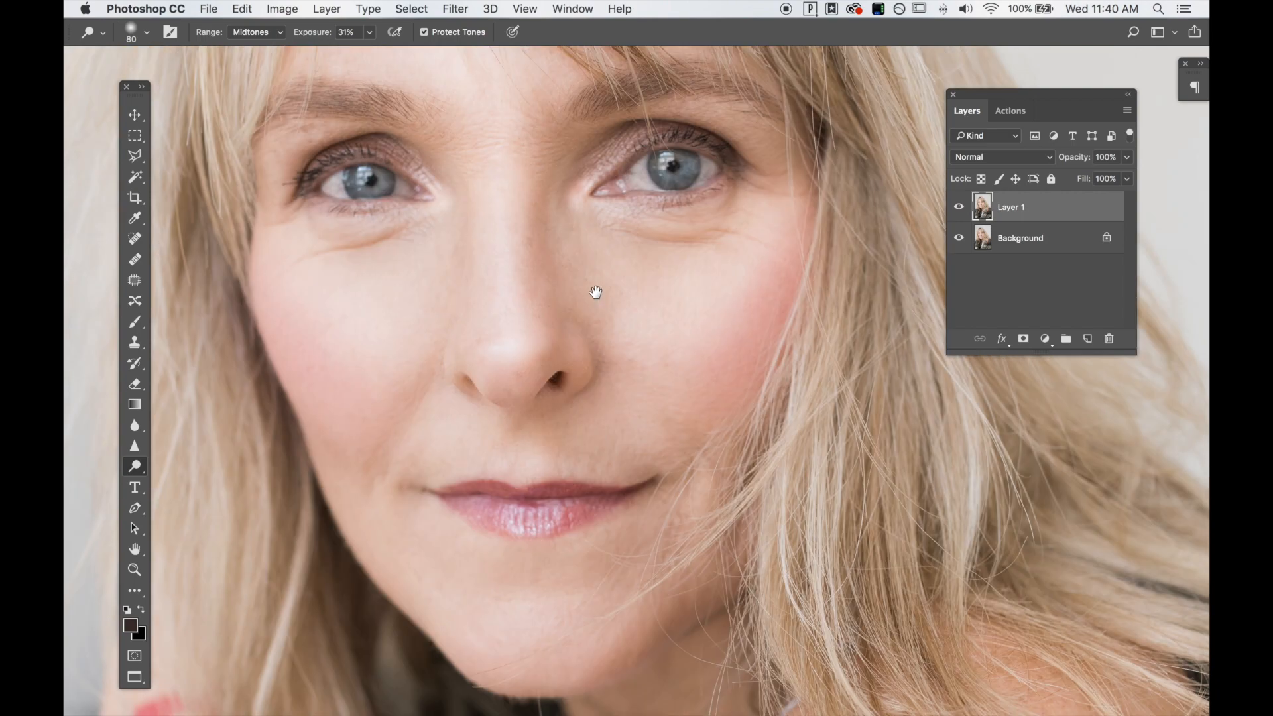
{"action": "key", "text": "bracketleft"}
{"action": "key", "text": "bracketleft"}
{"action": "key", "text": "bracketleft"}
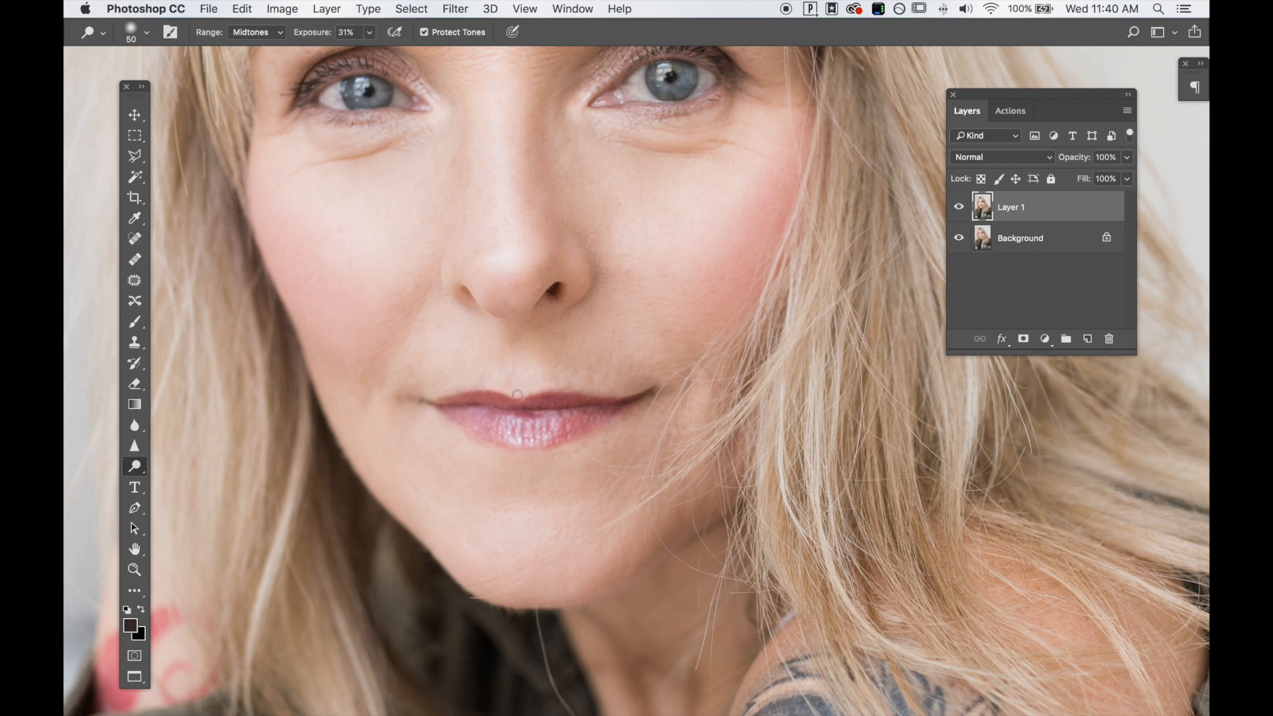
Brighten the lower lip with a size 100 Dodge brush and enlarge the brush to 150 for the chin.
{"action": "key", "text": "bracketright"}
{"action": "key", "text": "bracketright"}
{"action": "key", "text": "bracketright"}
{"action": "key", "text": "bracketright"}
{"action": "key", "text": "bracketright"}
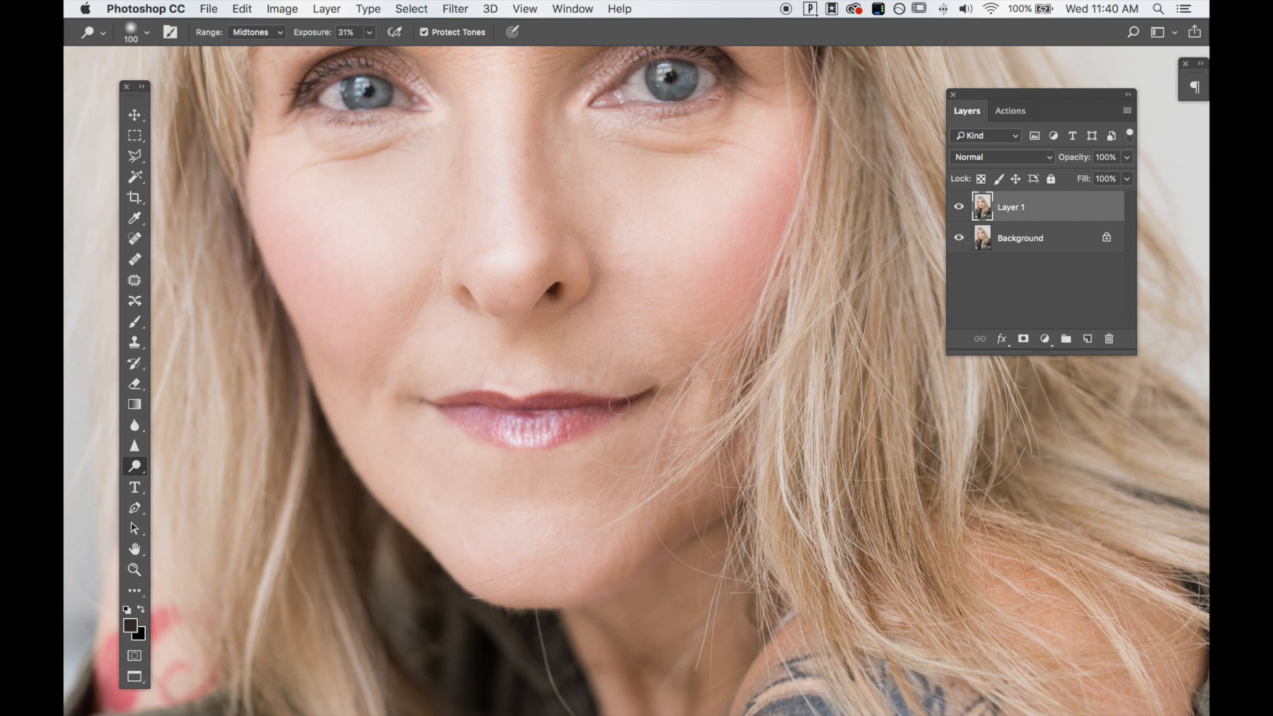
{"action": "key", "text": "bracketright"}
{"action": "key", "text": "bracketright"}
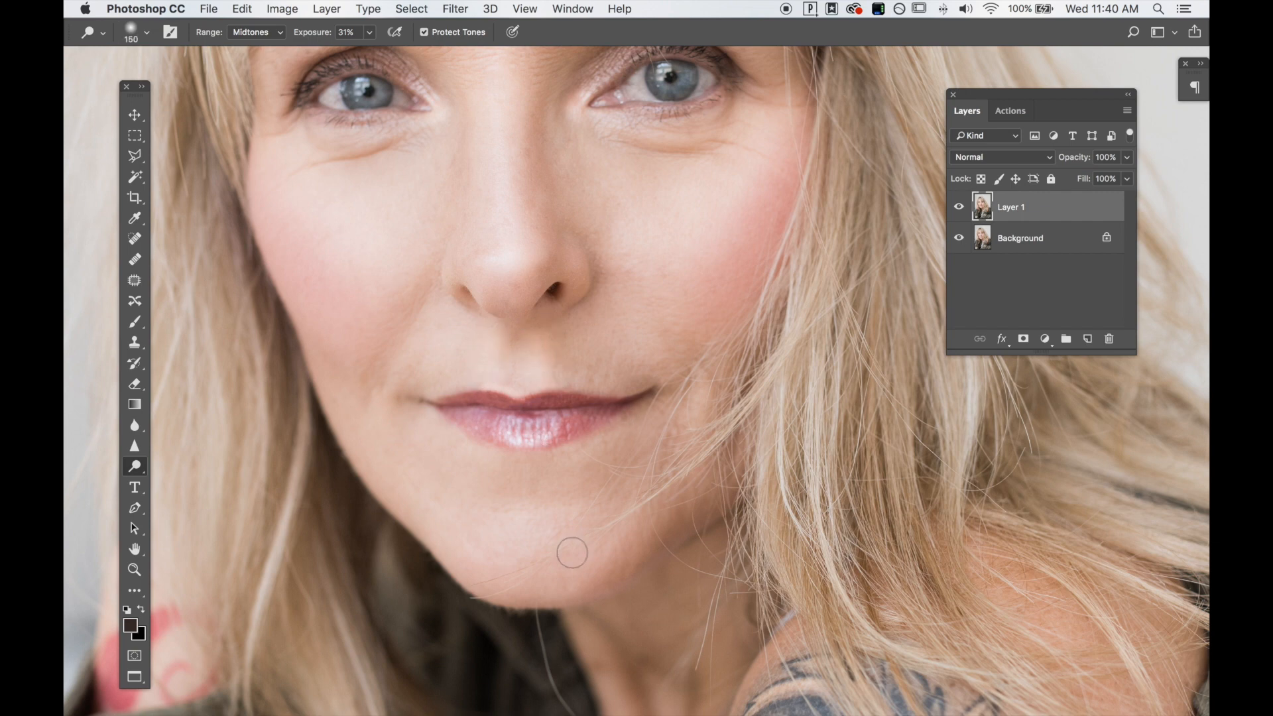
Enlarge the Dodge brush to about 400 and brighten the tattoo on the upper arm.
{"action": "key", "text": "bracketright"}
{"action": "key", "text": "bracketright"}
{"action": "key", "text": "bracketright"}
{"action": "key", "text": "bracketright"}
{"action": "key", "text": "bracketright"}
{"action": "key", "text": "bracketright"}
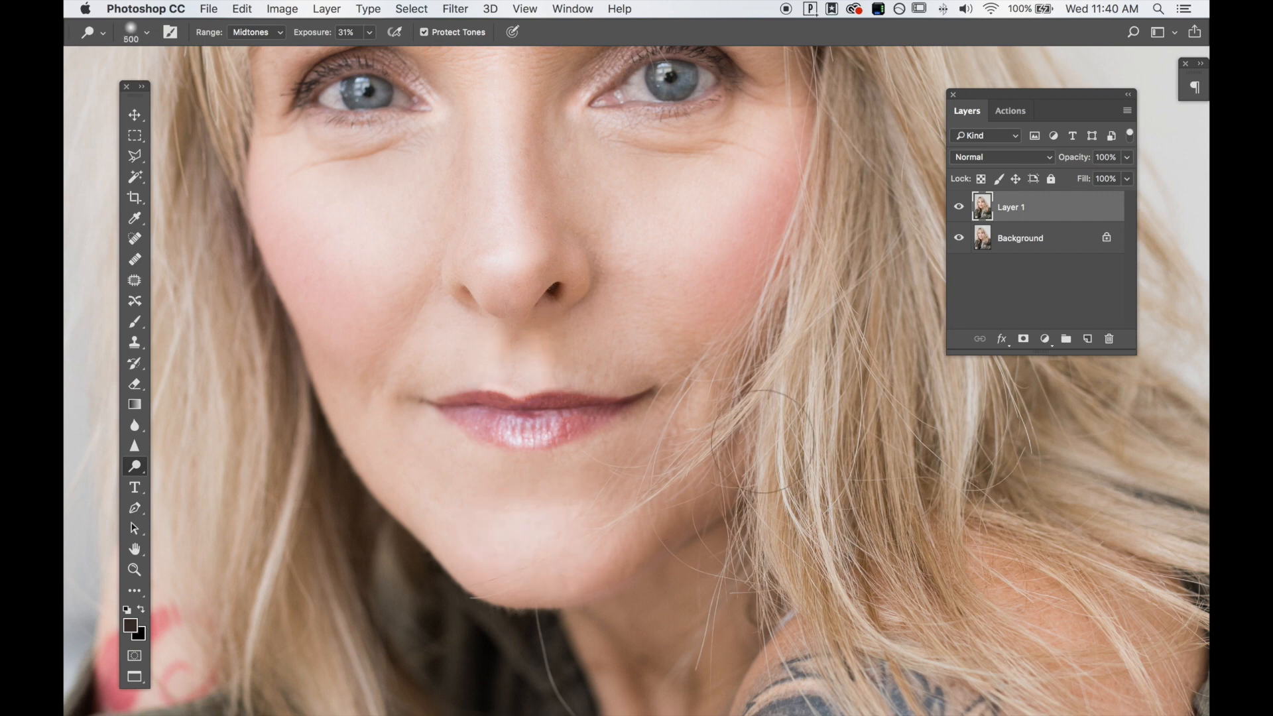
{"action": "key", "text": "super+0"}
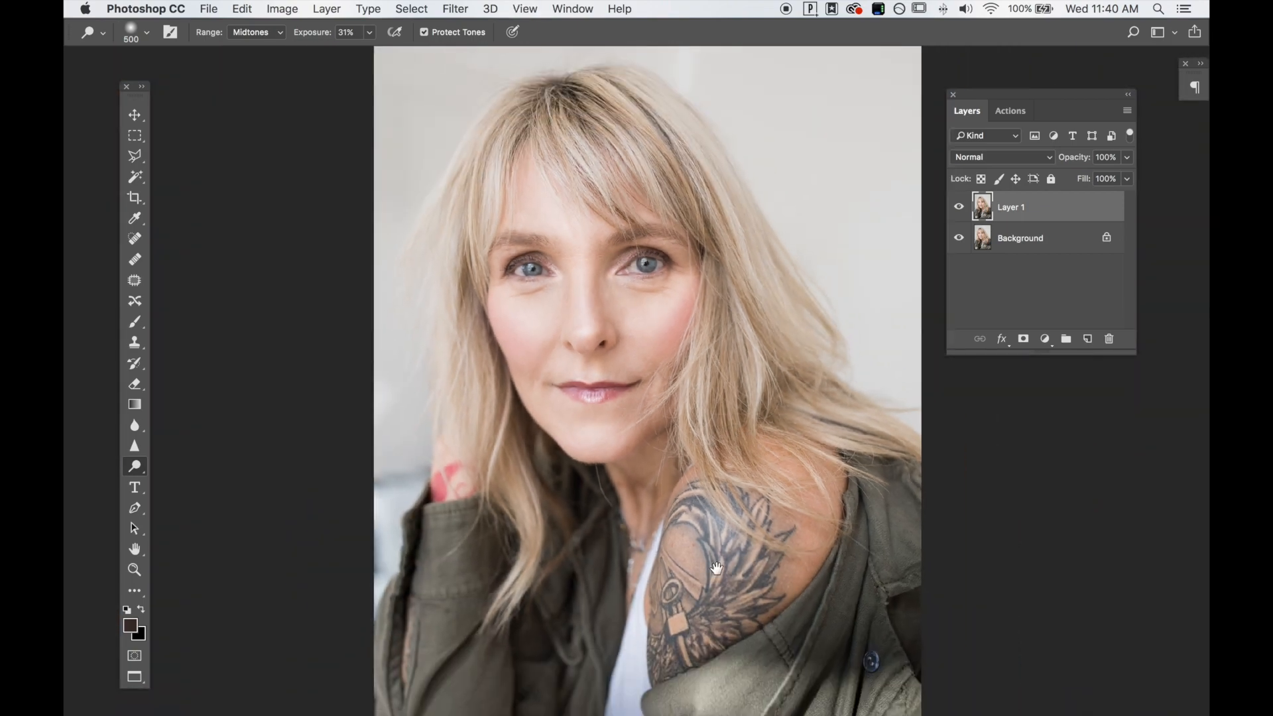
{"action": "left_click_drag", "start_coordinate": [716, 567], "coordinate": [666, 417]}
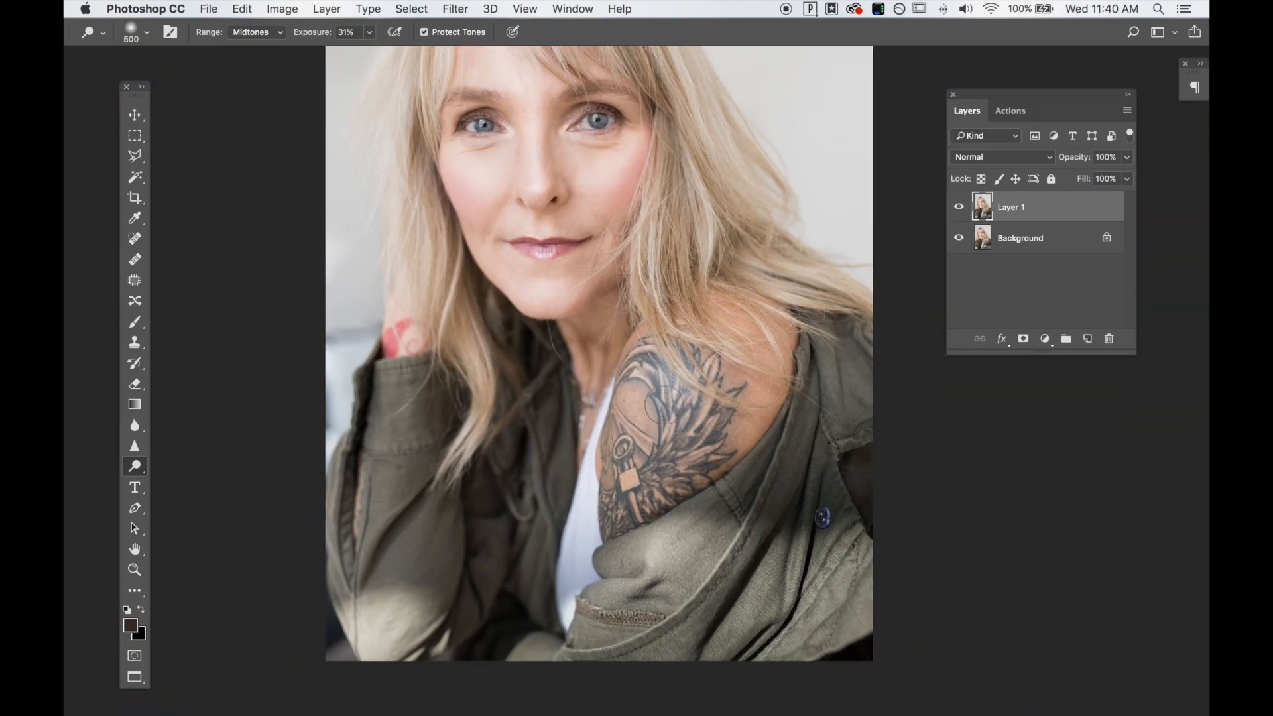
{"action": "mouse_move", "coordinate": [668, 392]}
{"action": "left_mouse_down"}
{"action": "mouse_move", "coordinate": [691, 435]}
{"action": "mouse_move", "coordinate": [618, 522]}
{"action": "left_mouse_up"}
{"action": "mouse_move", "coordinate": [673, 451]}
{"action": "left_mouse_down"}
{"action": "mouse_move", "coordinate": [629, 519]}
{"action": "mouse_move", "coordinate": [672, 404]}
{"action": "mouse_move", "coordinate": [626, 523]}
{"action": "mouse_move", "coordinate": [672, 414]}
{"action": "mouse_move", "coordinate": [613, 528]}
{"action": "left_mouse_up"}
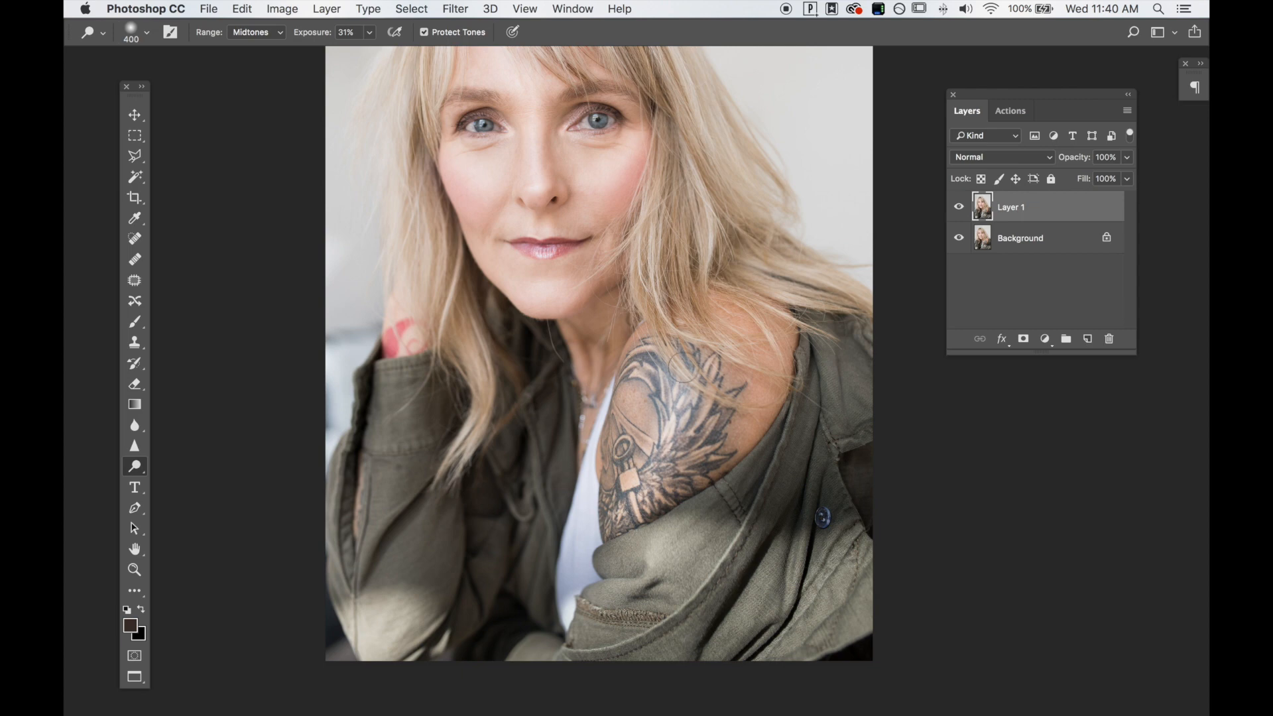
Add a mask to Layer 1 and soften the brightening over the tattoo with a black size 800 brush at 30% opacity.
{"action": "left_click", "coordinate": [1024, 339]}
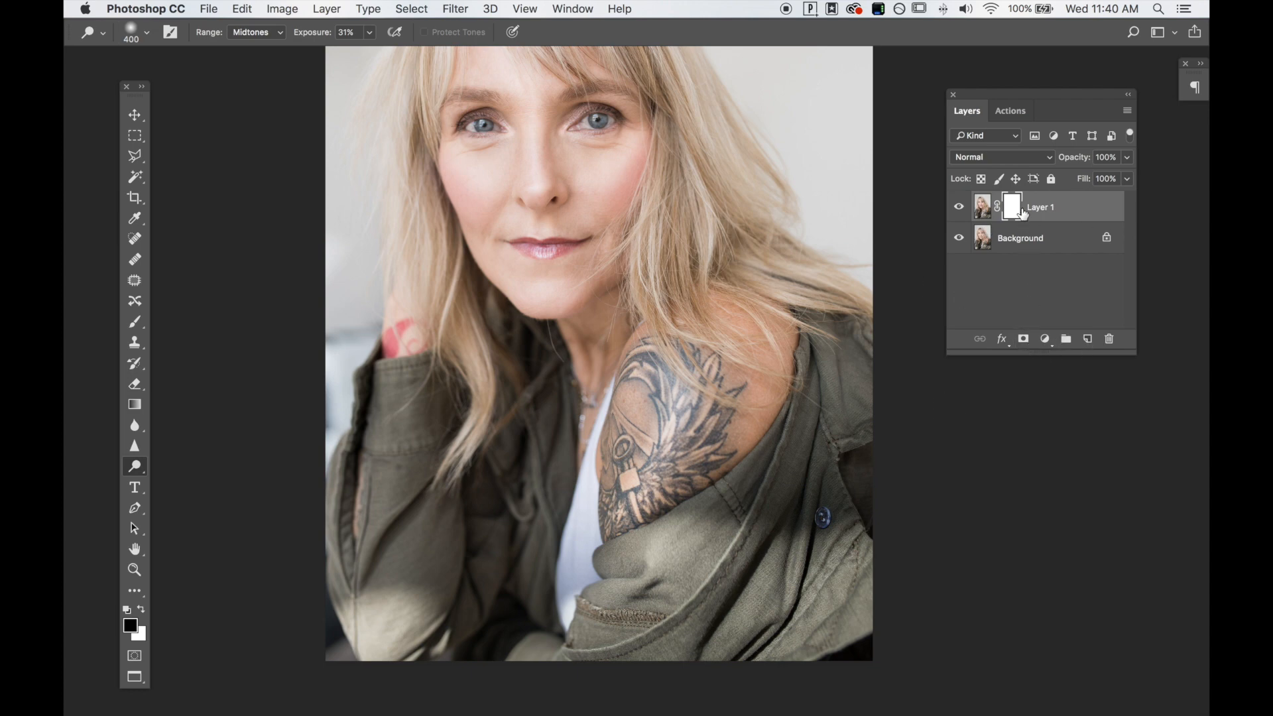
{"action": "key", "text": "b"}
{"action": "key", "text": "bracketright"}
{"action": "key", "text": "bracketright"}
{"action": "key", "text": "bracketright"}
{"action": "key", "text": "bracketright"}
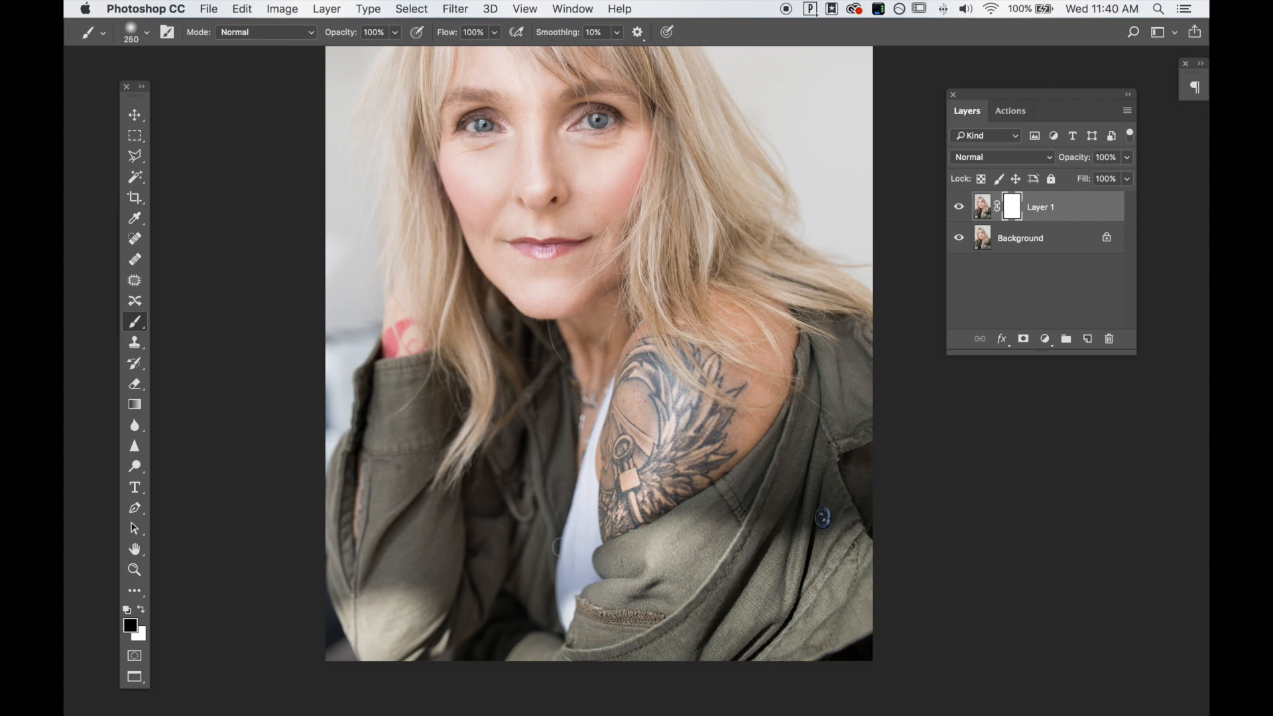
{"action": "left_click", "coordinate": [394, 33]}
{"action": "left_click_drag", "start_coordinate": [352, 50], "coordinate": [344, 52]}
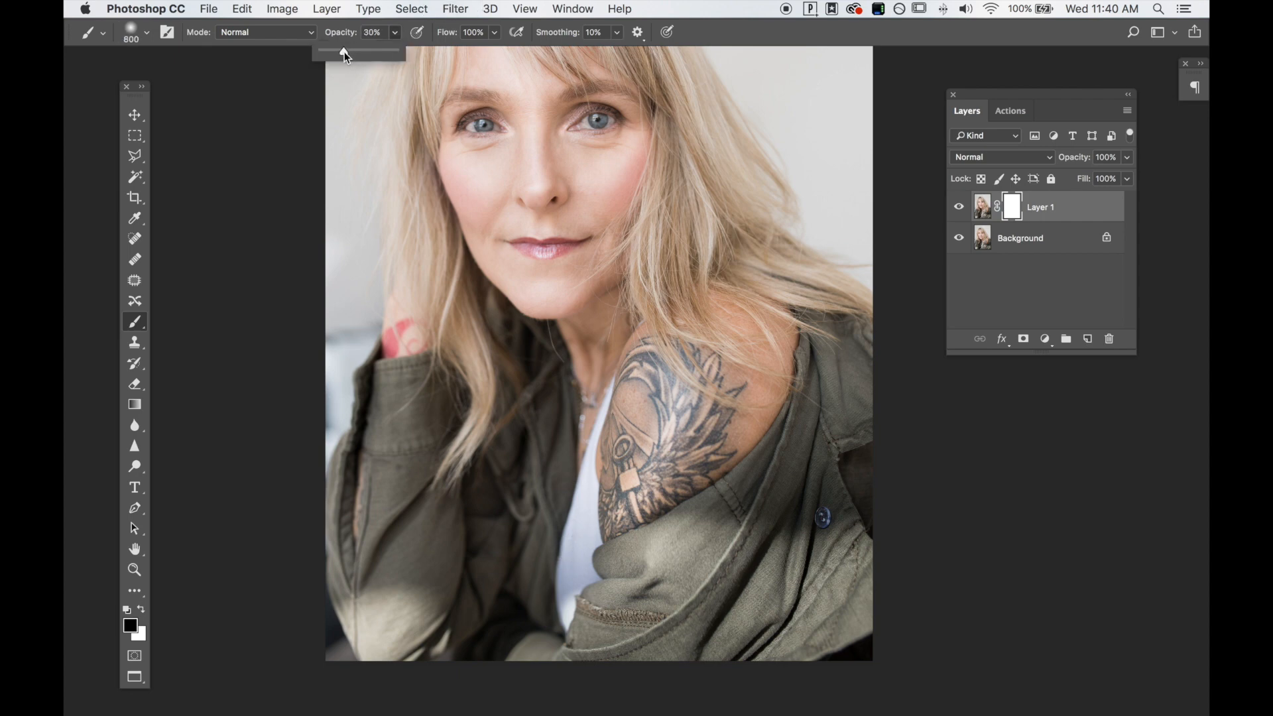
{"action": "left_click", "coordinate": [261, 164]}
{"action": "left_click_drag", "start_coordinate": [676, 342], "coordinate": [646, 487]}
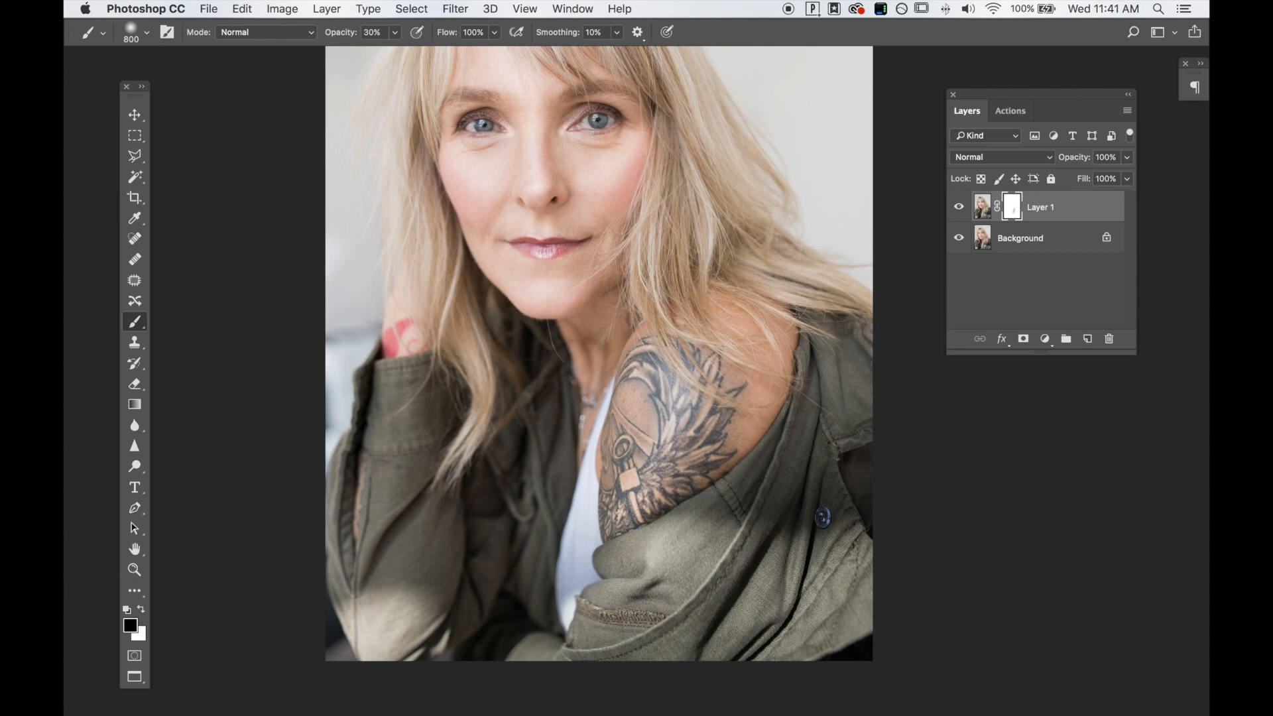
Target Layer 1's image instead of its mask and return to the Dodge tool for close-up work on the eyes.
{"action": "left_click", "coordinate": [983, 209]}
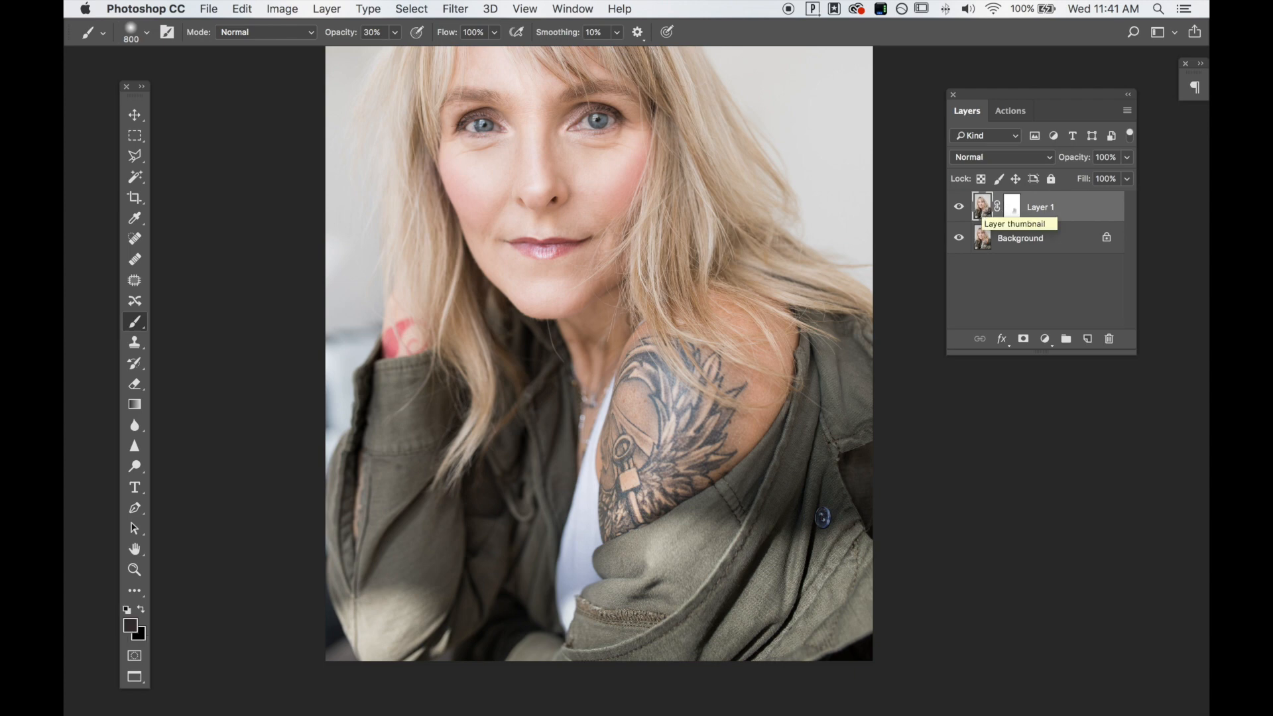
{"action": "left_click", "coordinate": [136, 467]}
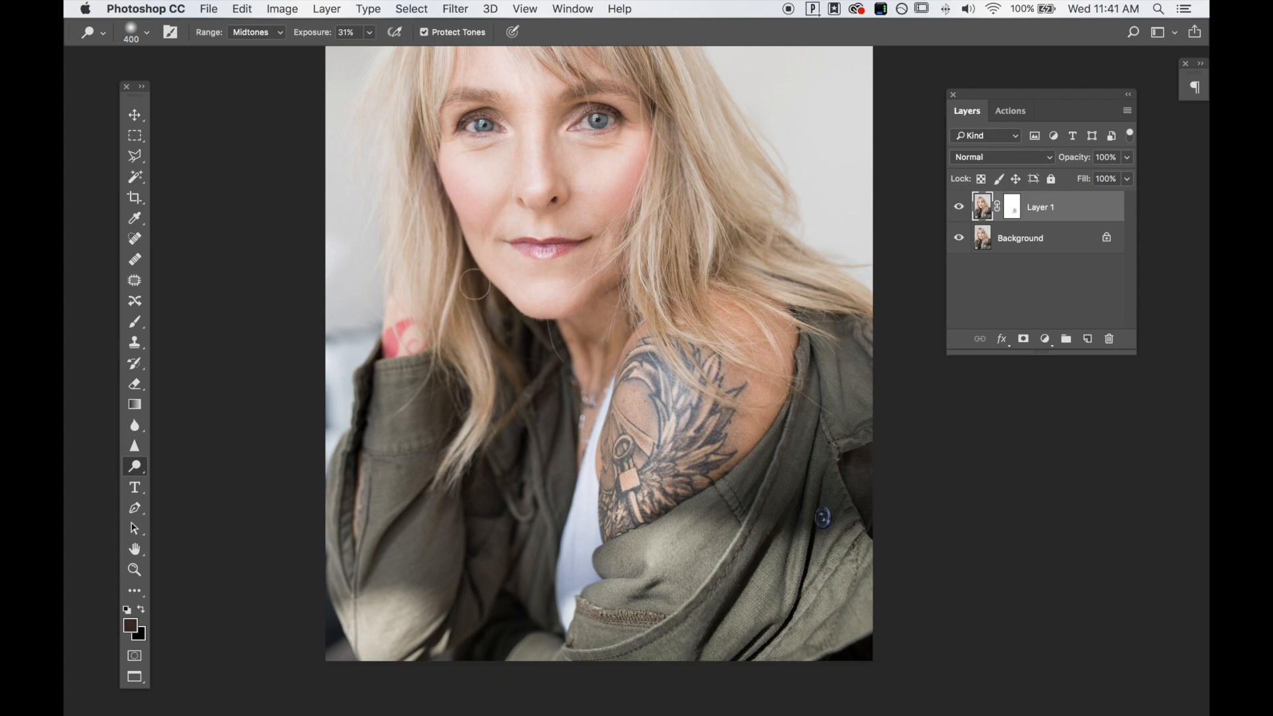
{"action": "scroll", "coordinate": [440, 284], "scroll_direction": "up", "scroll_amount": 4}
{"action": "scroll", "coordinate": [440, 284], "scroll_direction": "right", "scroll_amount": 2}
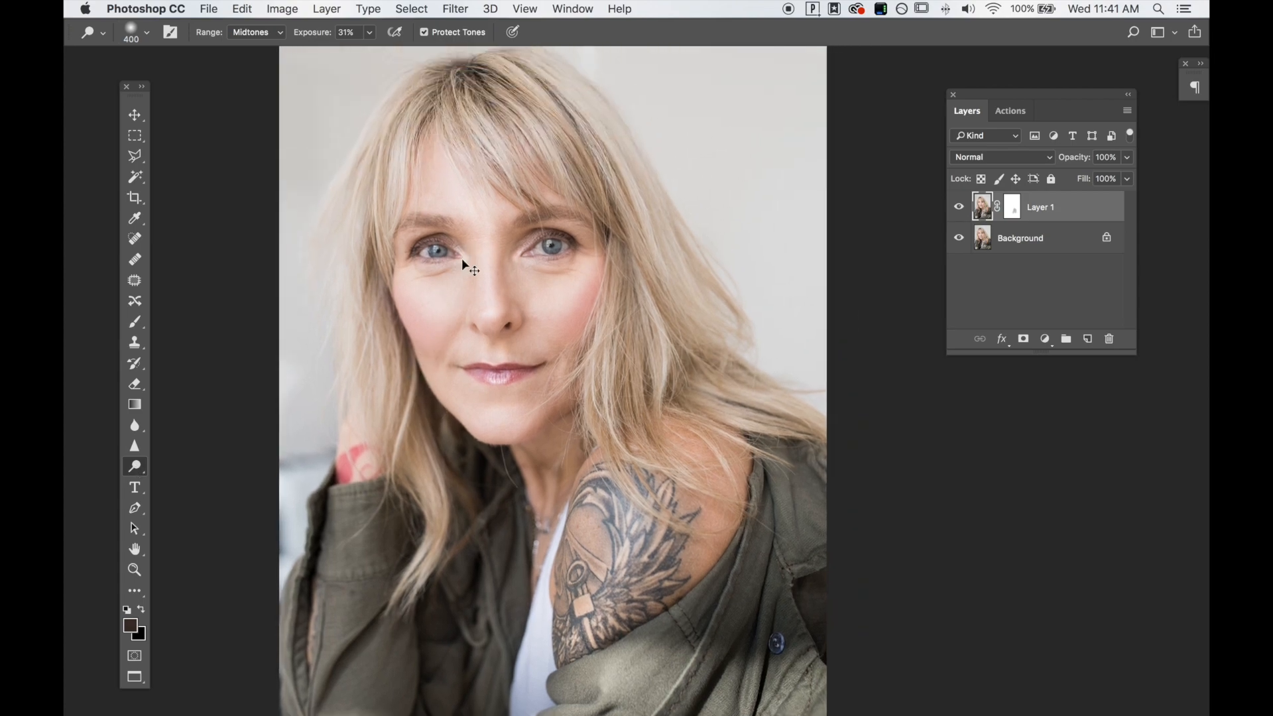
{"action": "key", "text": "super+plus"}
{"action": "key", "text": "super+plus"}
{"action": "key", "text": "super+plus"}
{"action": "key", "text": "super+plus"}
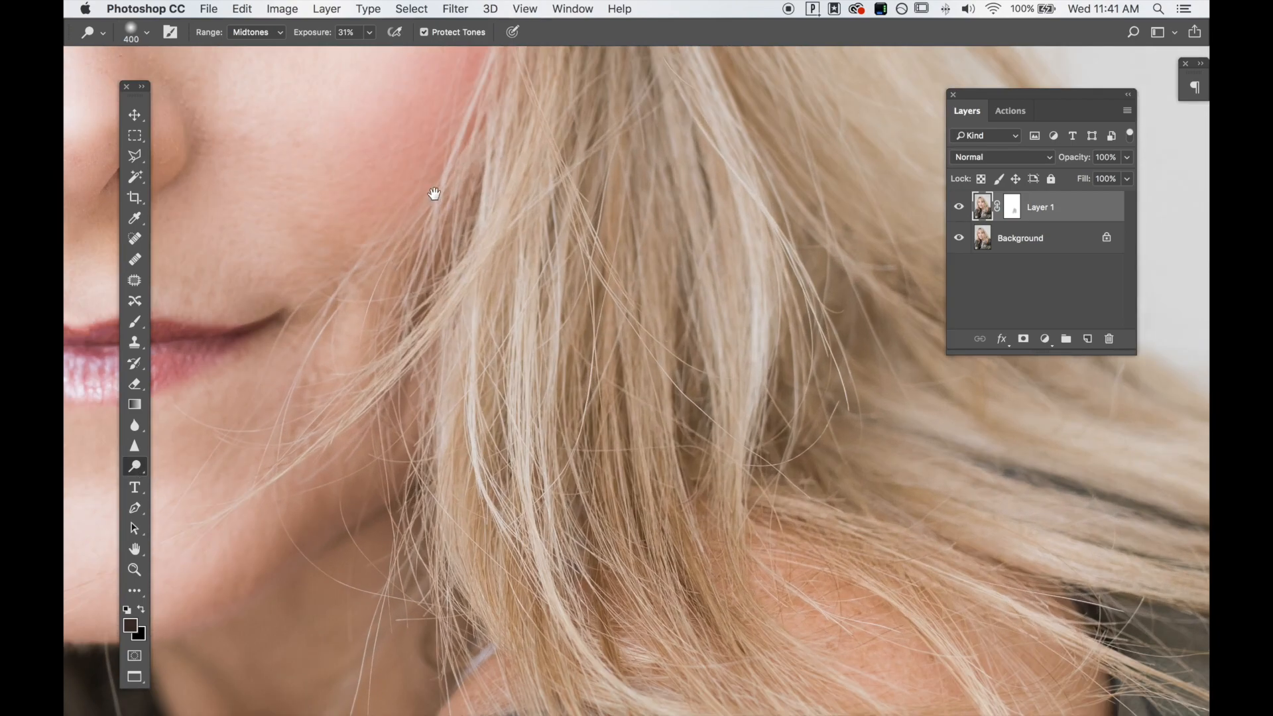
{"action": "left_click_drag", "start_coordinate": [434, 196], "coordinate": [960, 680]}
{"action": "left_click_drag", "start_coordinate": [687, 613], "coordinate": [796, 562]}
Try brightening her right eye with the Dodge brush reduced to size 90, and undo the stroke.
{"action": "key", "text": "bracketleft"}
{"action": "key", "text": "bracketleft"}
{"action": "key", "text": "bracketleft"}
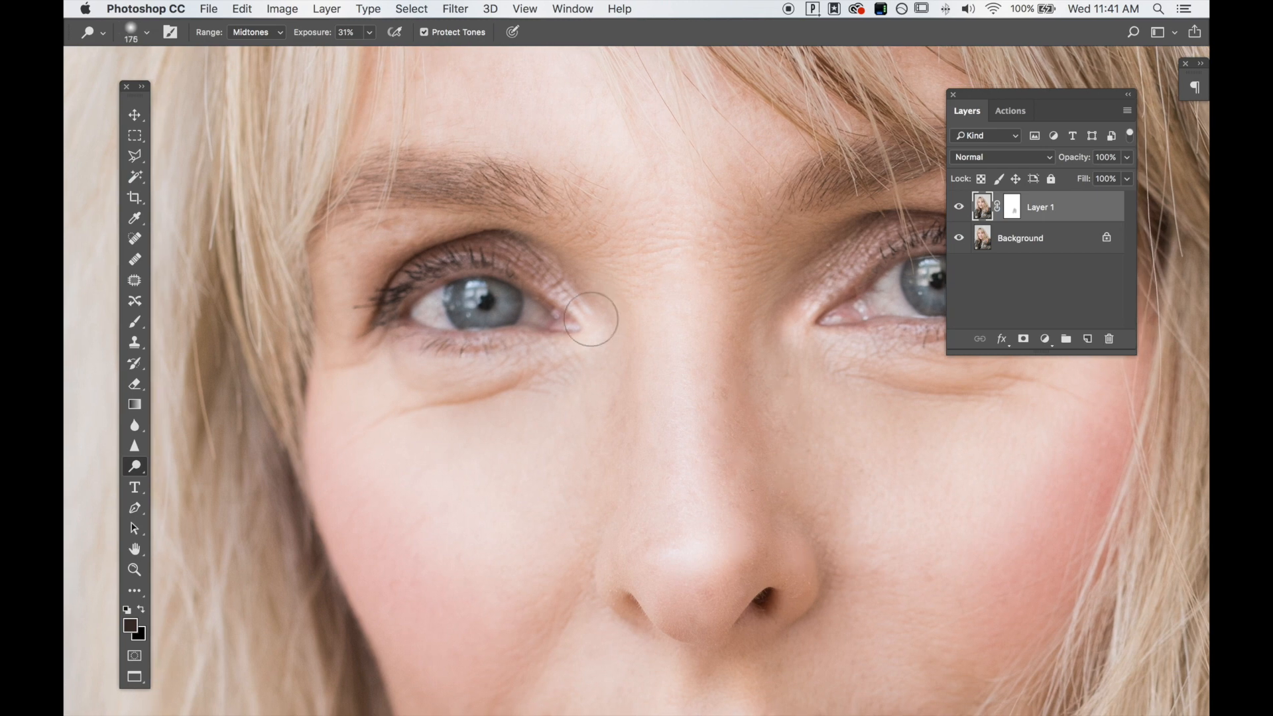
{"action": "key", "text": "bracketleft"}
{"action": "key", "text": "bracketleft"}
{"action": "key", "text": "bracketleft"}
{"action": "key", "text": "bracketleft"}
{"action": "key", "text": "bracketleft"}
{"action": "key", "text": "bracketleft"}
{"action": "key", "text": "bracketleft"}
{"action": "key", "text": "bracketleft"}
{"action": "key", "text": "bracketleft"}
{"action": "key", "text": "bracketright"}
{"action": "key", "text": "bracketright"}
{"action": "key", "text": "bracketright"}
{"action": "mouse_move", "coordinate": [433, 303]}
{"action": "left_mouse_down"}
{"action": "mouse_move", "coordinate": [459, 297]}
{"action": "mouse_move", "coordinate": [400, 315]}
{"action": "mouse_move", "coordinate": [494, 313]}
{"action": "mouse_move", "coordinate": [458, 290]}
{"action": "mouse_move", "coordinate": [502, 311]}
{"action": "left_mouse_up"}
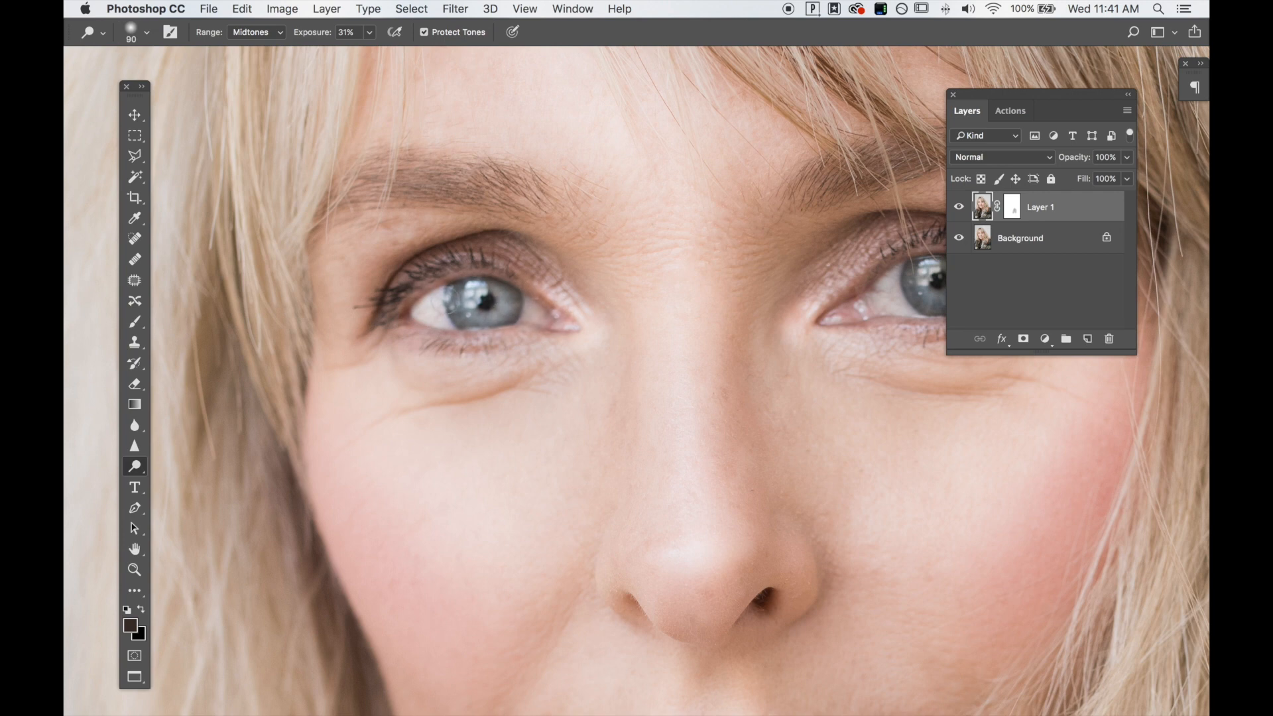
{"action": "left_click_drag", "start_coordinate": [802, 421], "coordinate": [682, 412]}
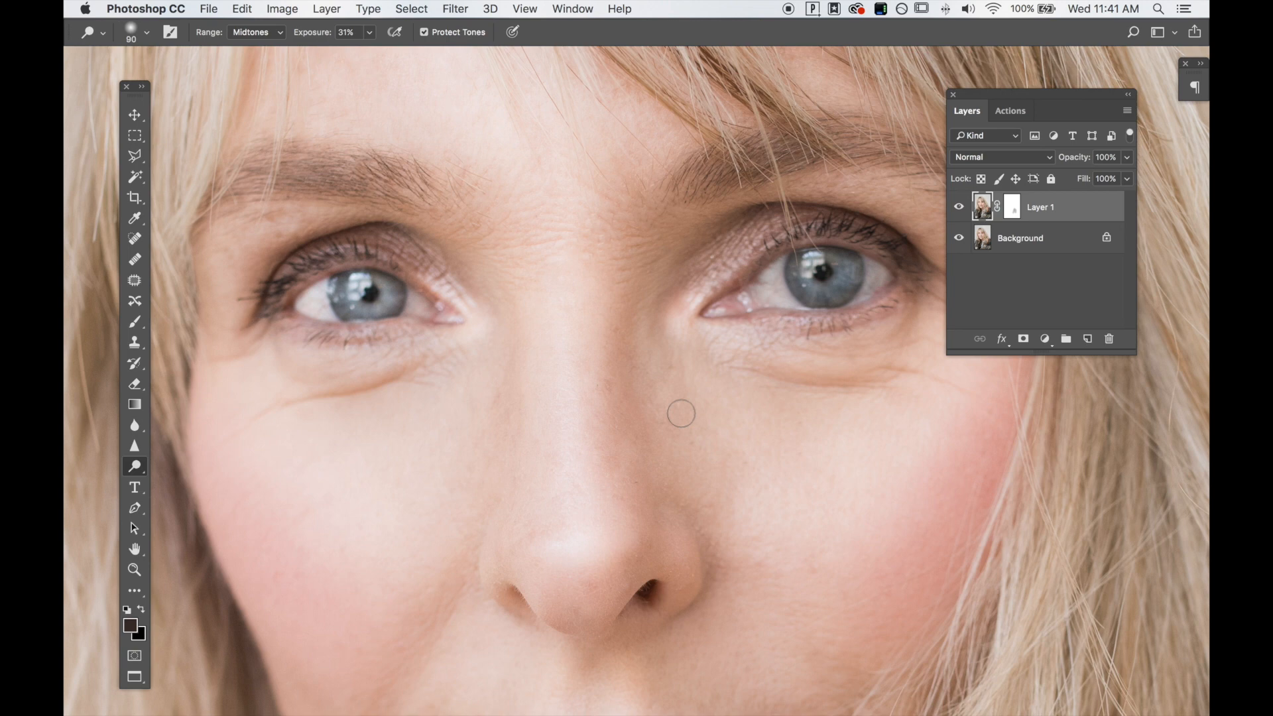
{"action": "key", "text": "super+z"}
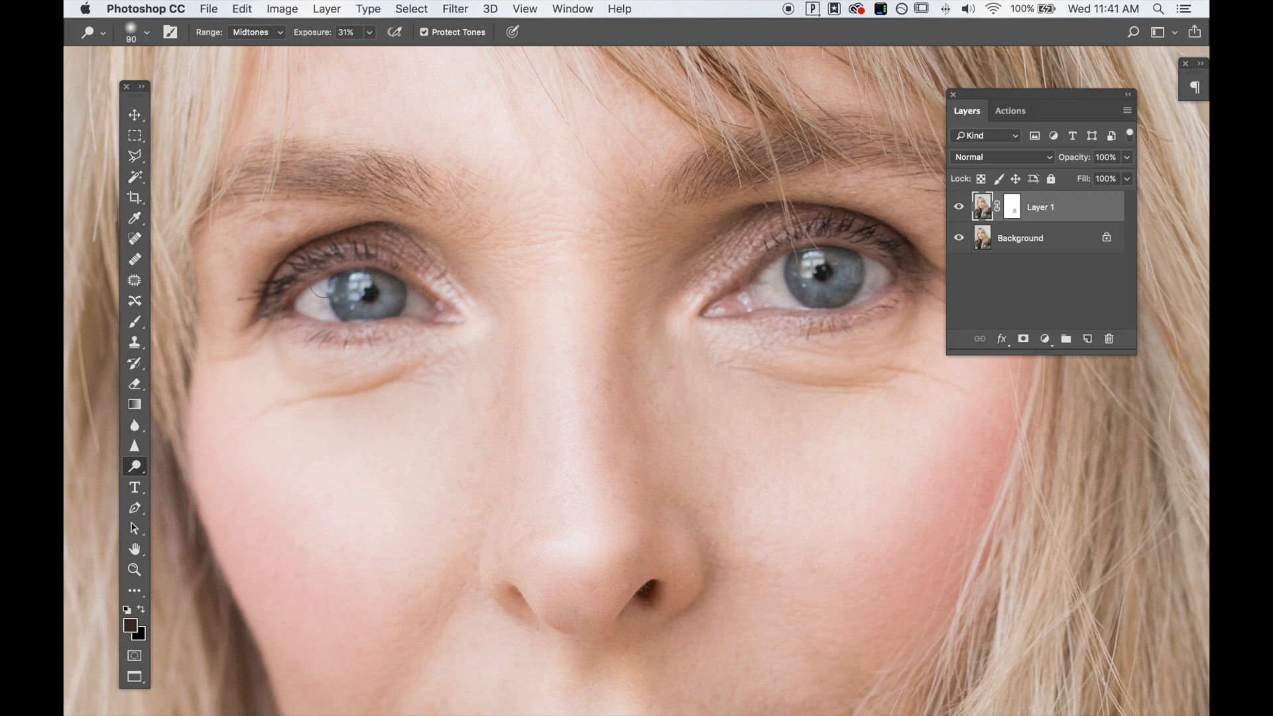
Reduce the Dodge brush to 50 and brighten the white of her right eye on both sides of the iris.
{"action": "left_click_drag", "start_coordinate": [292, 266], "coordinate": [278, 278]}
{"action": "key", "text": "bracketleft"}
{"action": "key", "text": "bracketleft"}
{"action": "key", "text": "bracketleft"}
{"action": "key", "text": "bracketleft"}
{"action": "left_click_drag", "start_coordinate": [302, 304], "coordinate": [322, 306]}
{"action": "left_click_drag", "start_coordinate": [418, 309], "coordinate": [427, 314]}
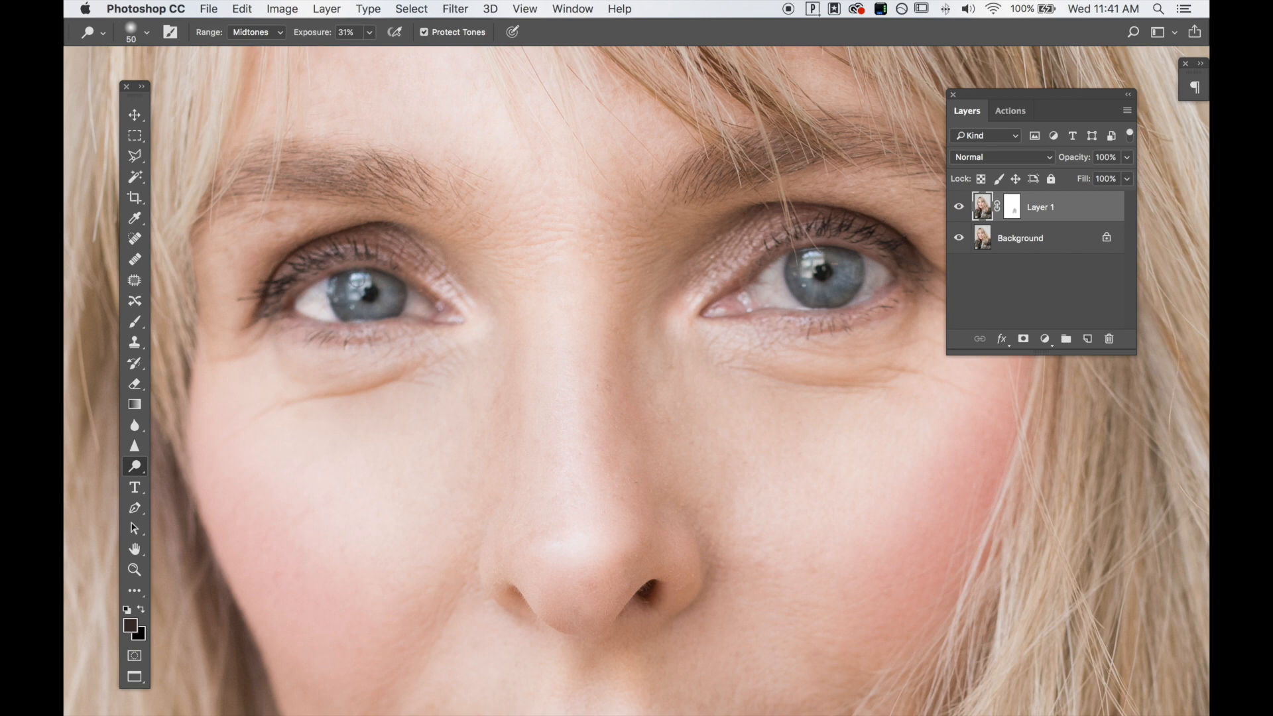
Brighten the iris of her right eye and her left eye with the Dodge brush, and compare with Layer 1 hidden.
{"action": "scroll", "coordinate": [354, 281], "scroll_direction": "up", "scroll_amount": 3}
{"action": "scroll", "coordinate": [354, 280], "scroll_direction": "left", "scroll_amount": 3}
{"action": "left_click_drag", "start_coordinate": [384, 299], "coordinate": [386, 307]}
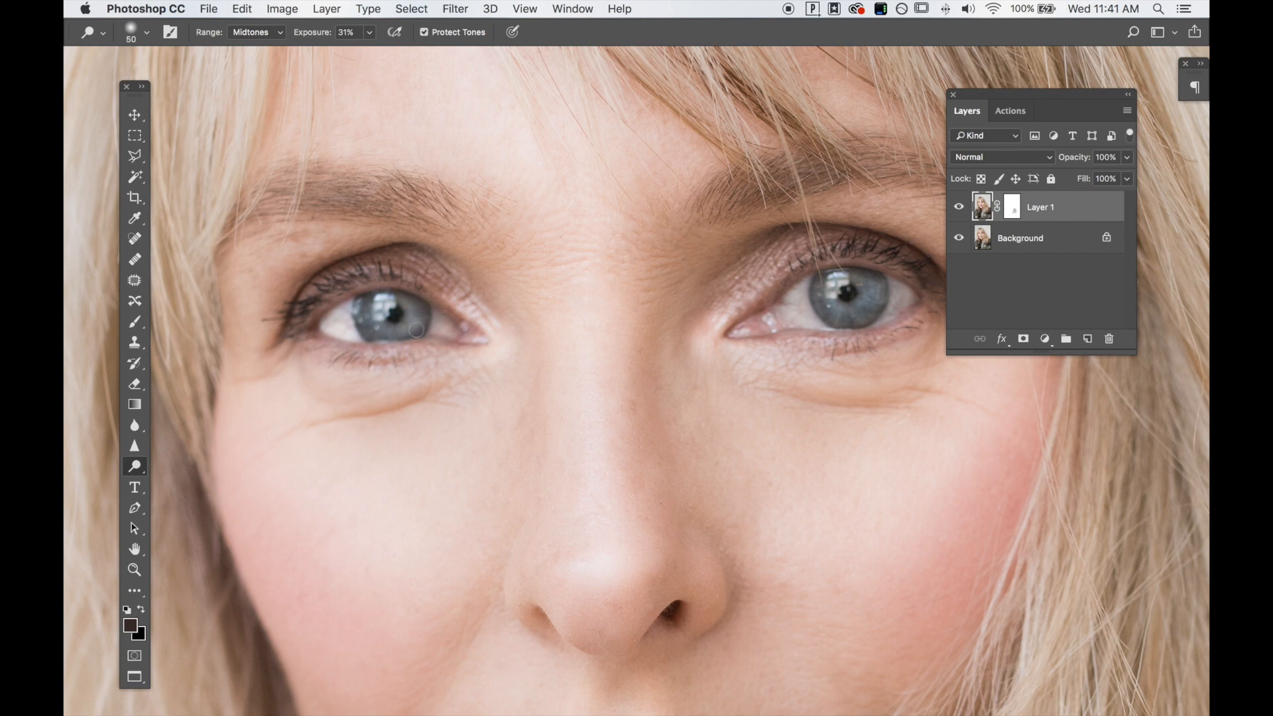
{"action": "scroll", "coordinate": [349, 356], "scroll_direction": "up", "scroll_amount": 2}
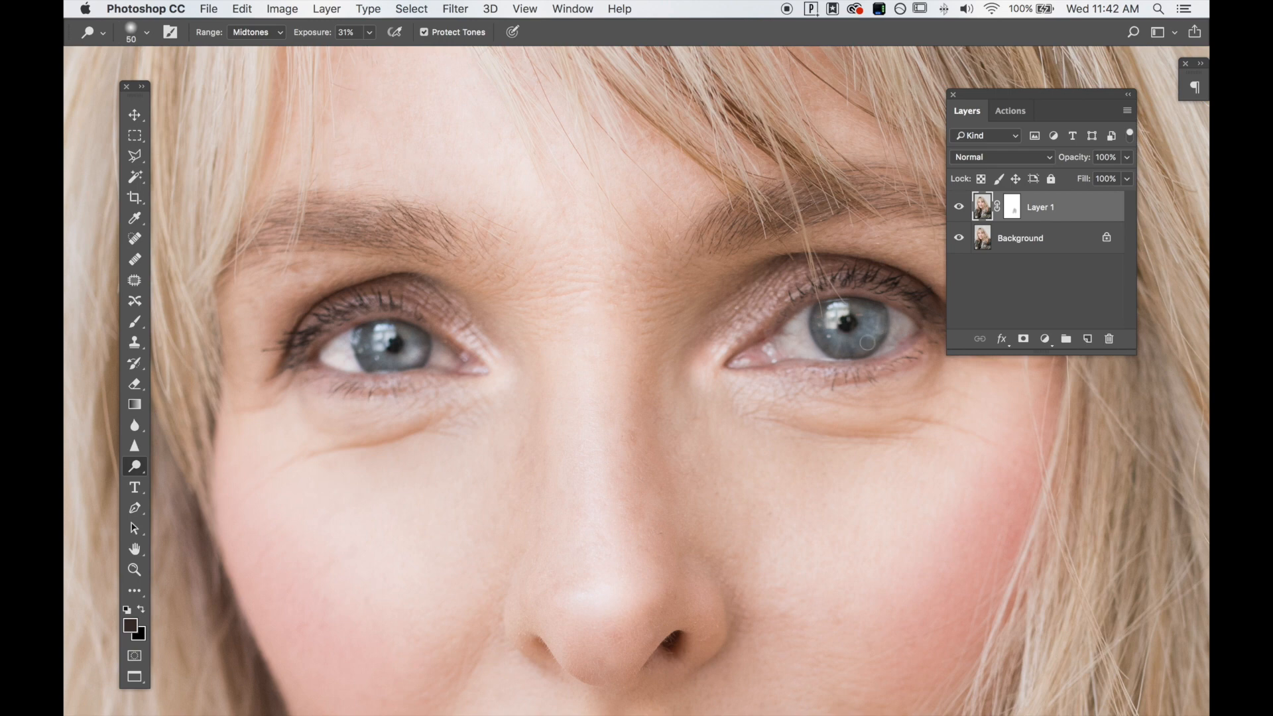
{"action": "mouse_move", "coordinate": [801, 352]}
{"action": "left_mouse_down"}
{"action": "mouse_move", "coordinate": [784, 354]}
{"action": "mouse_move", "coordinate": [830, 354]}
{"action": "left_mouse_up"}
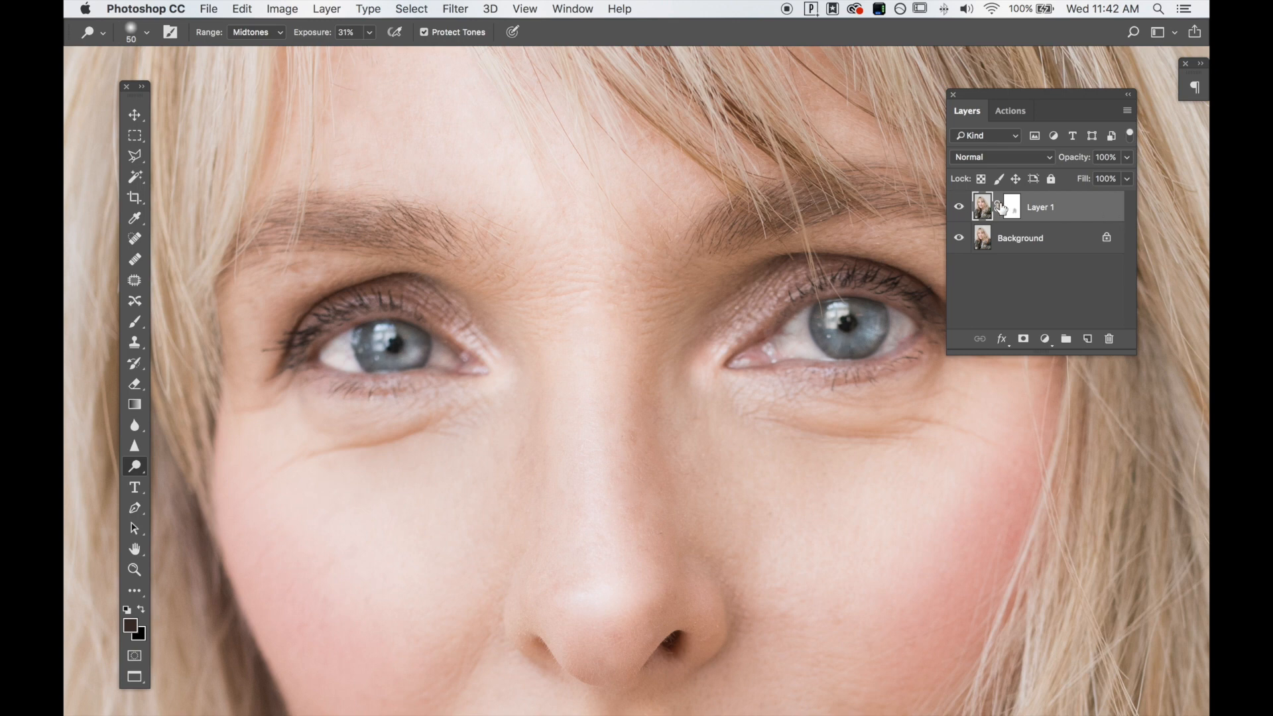
{"action": "left_click", "coordinate": [959, 208]}
{"action": "left_click", "coordinate": [959, 208]}
Target Layer 1's mask, enlarge the brush to 250 and make white the foreground color.
{"action": "left_click", "coordinate": [1012, 207]}
{"action": "key", "text": "bracketright"}
{"action": "key", "text": "bracketright"}
{"action": "key", "text": "bracketright"}
{"action": "key", "text": "bracketright"}
{"action": "key", "text": "bracketright"}
{"action": "key", "text": "bracketright"}
{"action": "key", "text": "bracketright"}
{"action": "key", "text": "bracketright"}
{"action": "key", "text": "bracketright"}
{"action": "key", "text": "bracketright"}
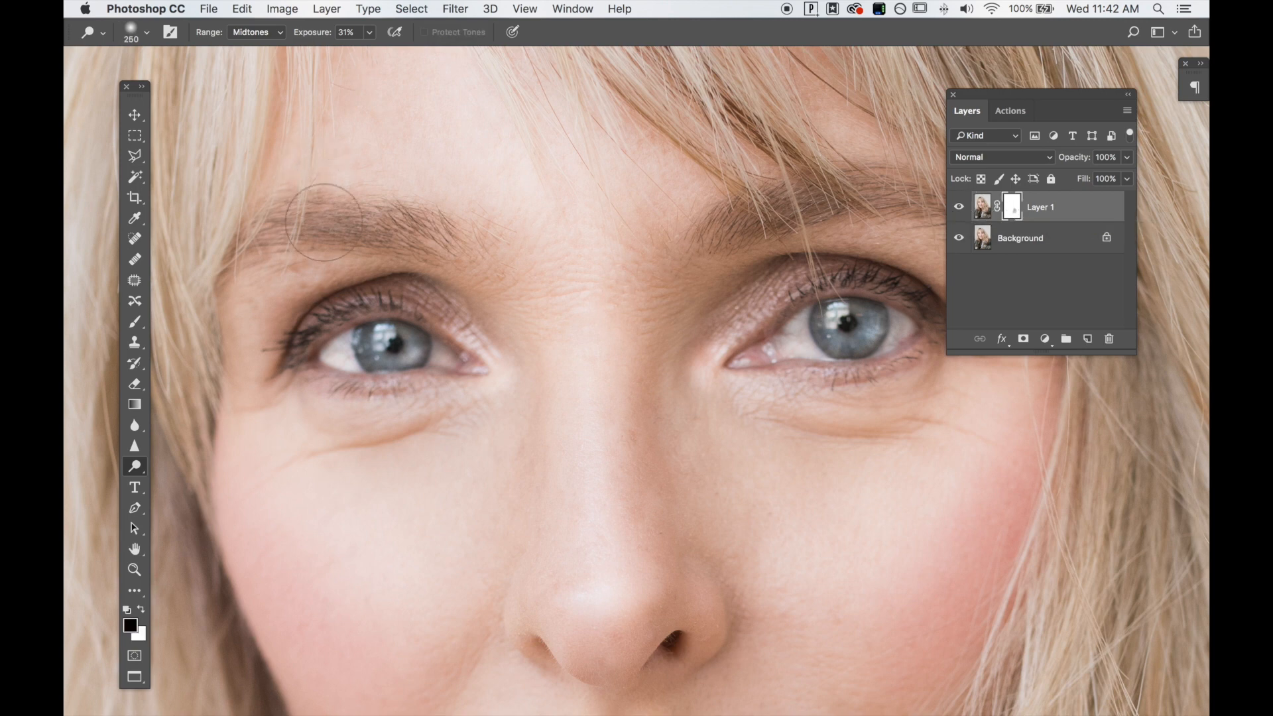
{"action": "key", "text": "x"}
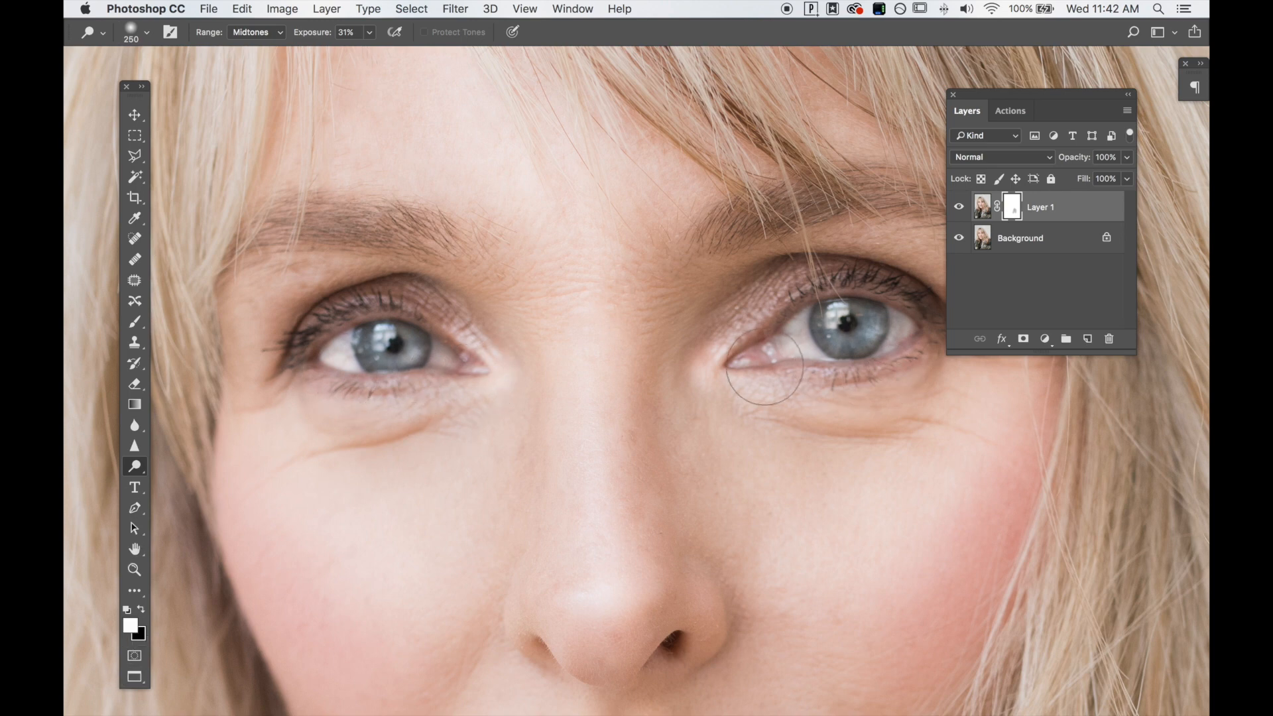
Compare the portrait with and without Layer 1, lower the layer's opacity to 83% and target its image again.
{"action": "key", "text": "super+0"}
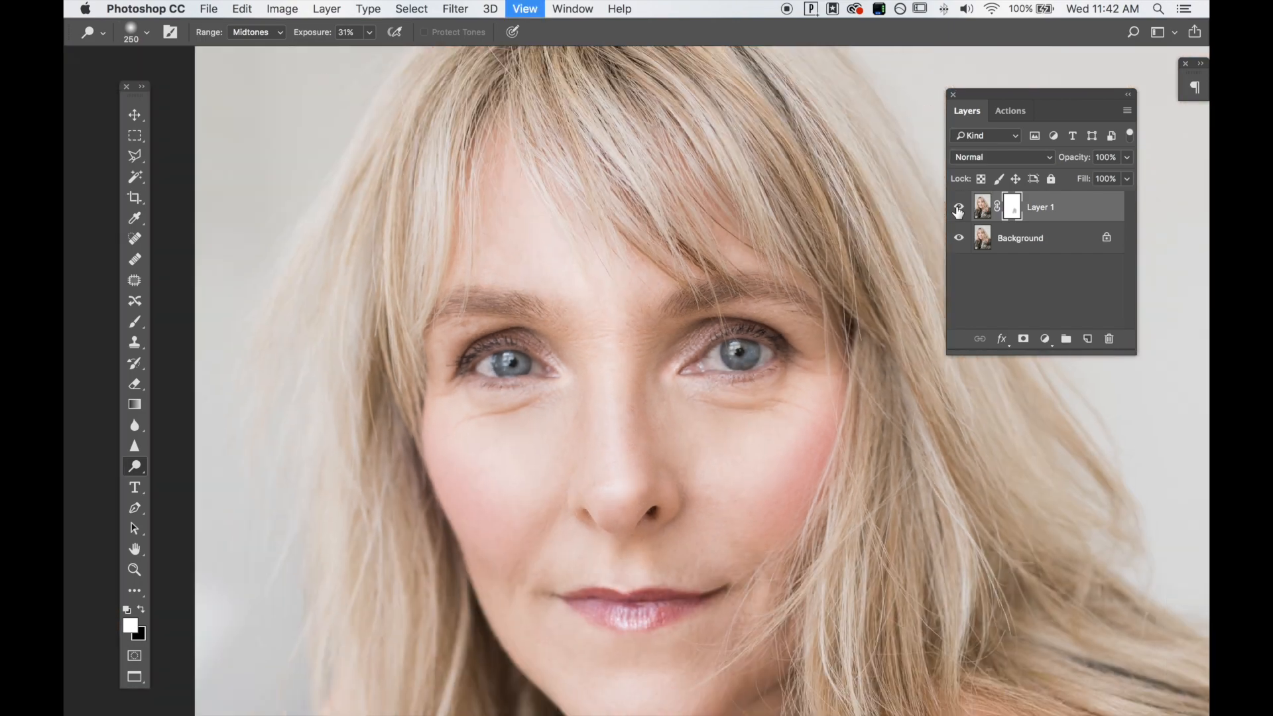
{"action": "scroll", "coordinate": [855, 219], "scroll_direction": "down", "scroll_amount": 3}
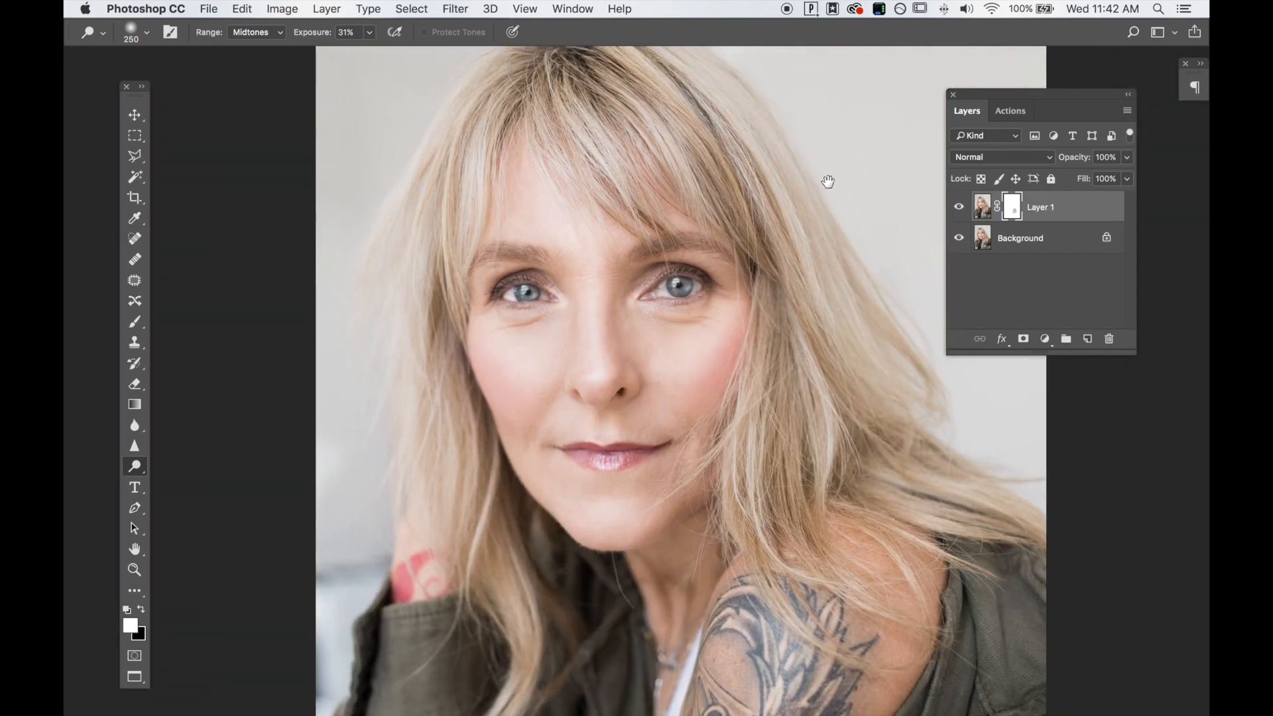
{"action": "left_click", "coordinate": [959, 211]}
{"action": "left_click", "coordinate": [959, 208]}
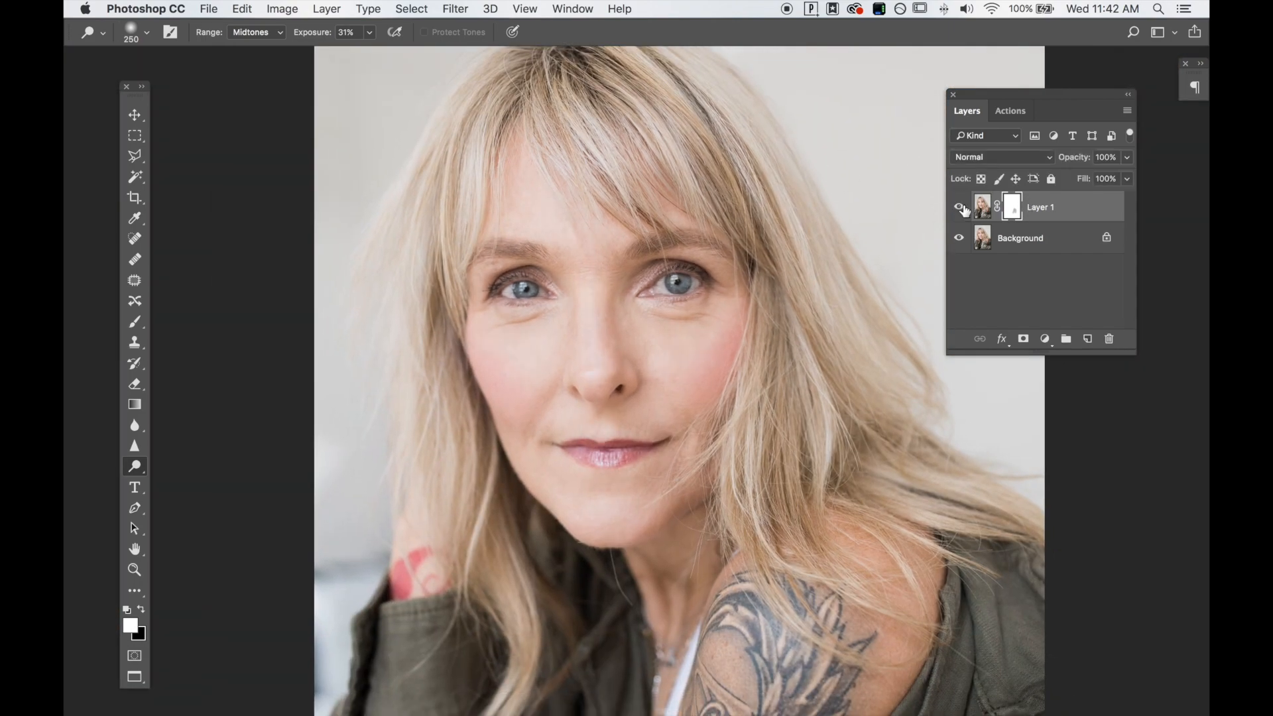
{"action": "left_click", "coordinate": [961, 208]}
{"action": "left_click", "coordinate": [960, 209]}
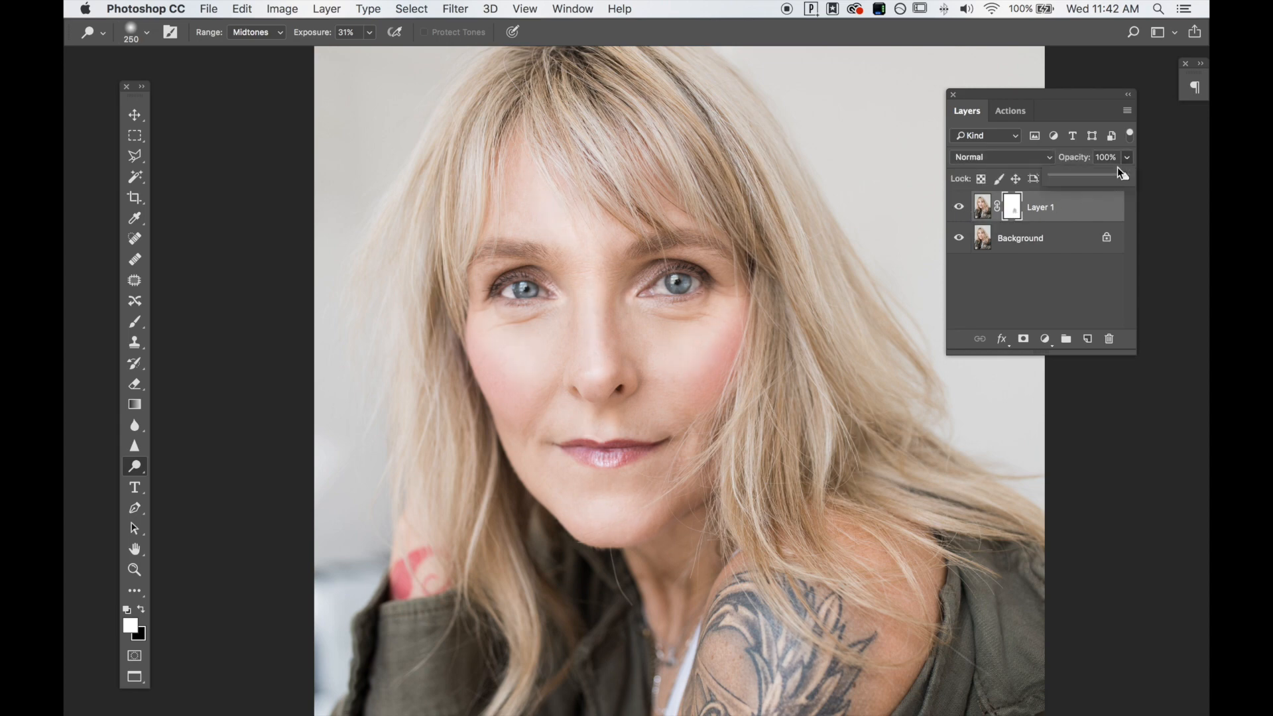
{"action": "left_click", "coordinate": [1127, 177]}
{"action": "left_click", "coordinate": [977, 208]}
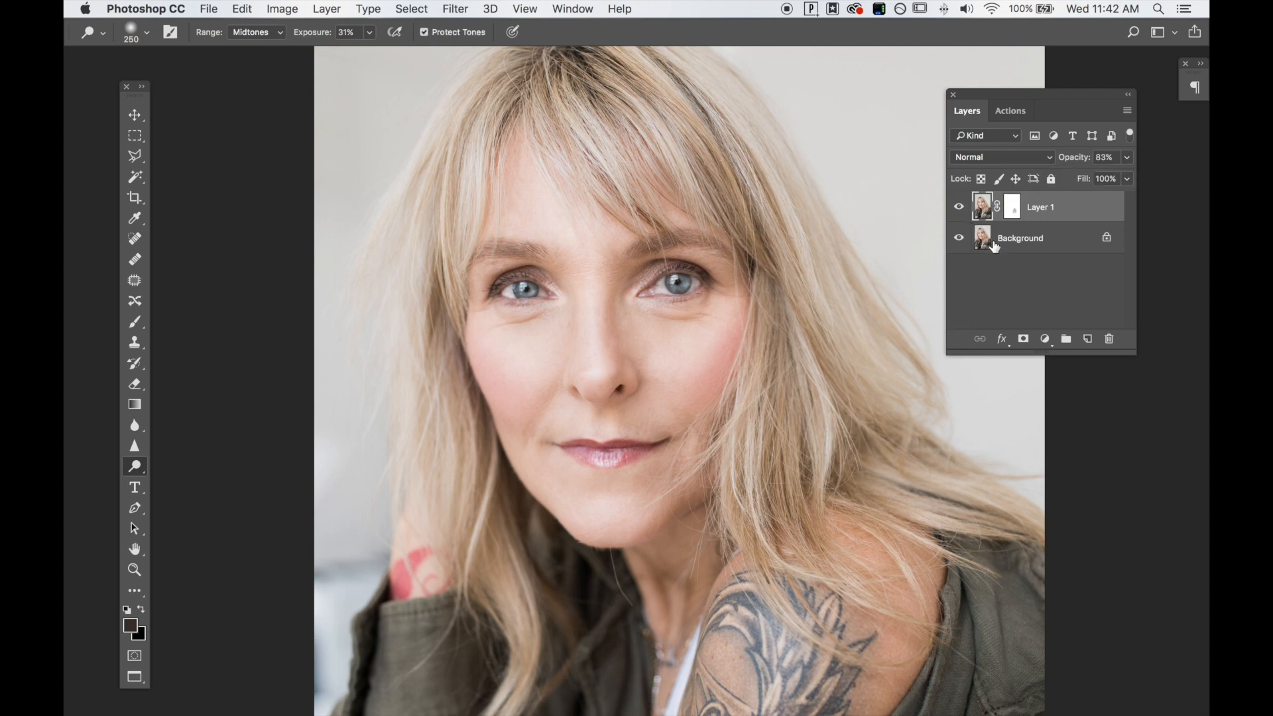
Duplicate the Background layer, undo the duplication and reselect Layer 1.
{"action": "left_click", "coordinate": [993, 248]}
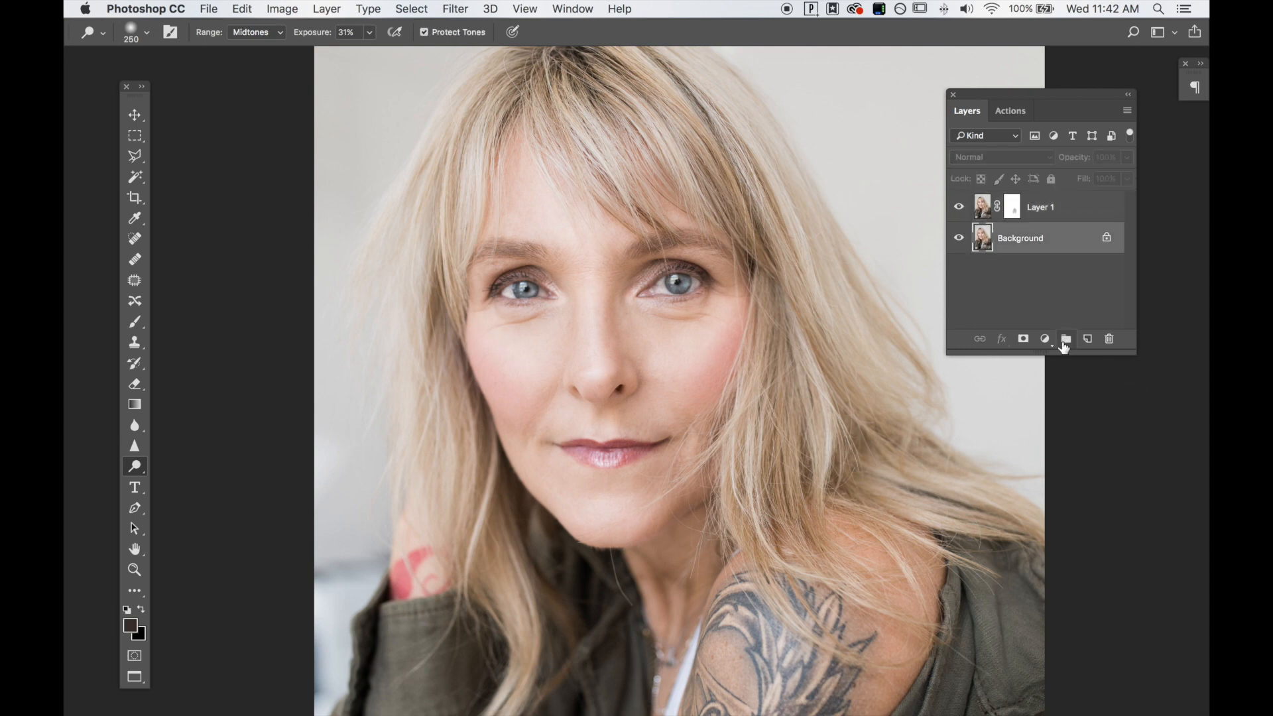
{"action": "key", "text": "super+j"}
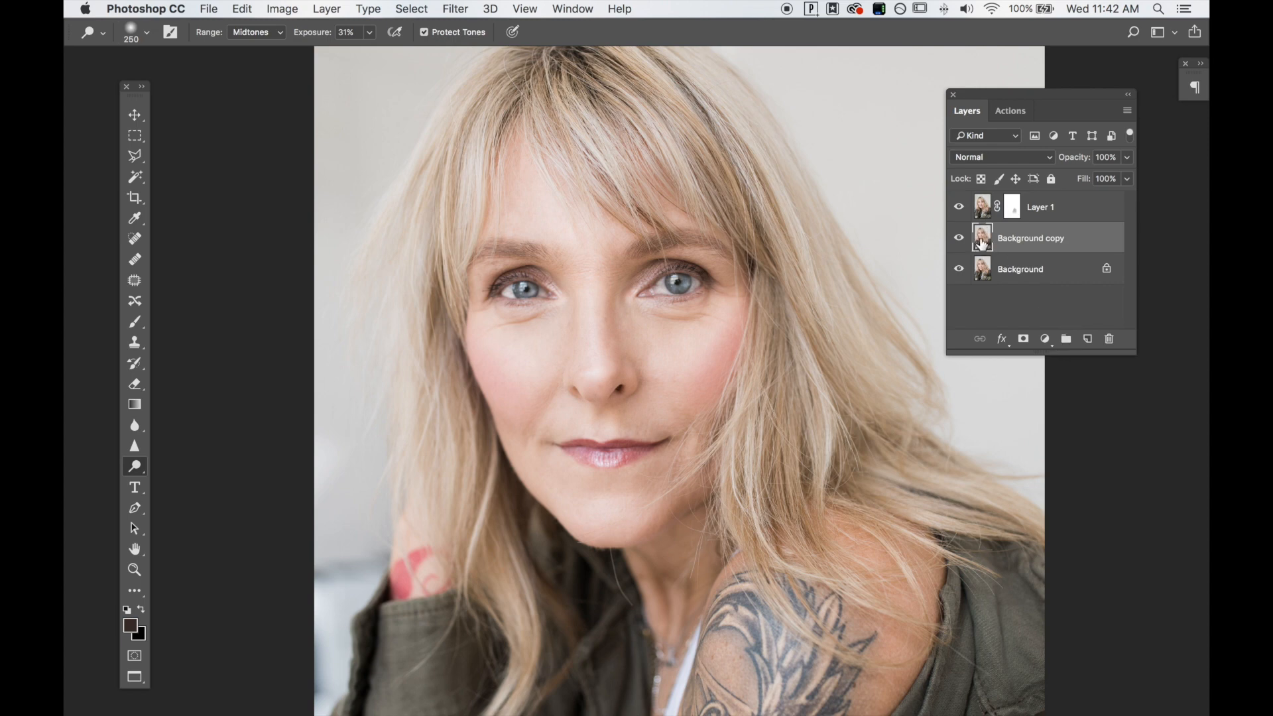
{"action": "key", "text": "super+z"}
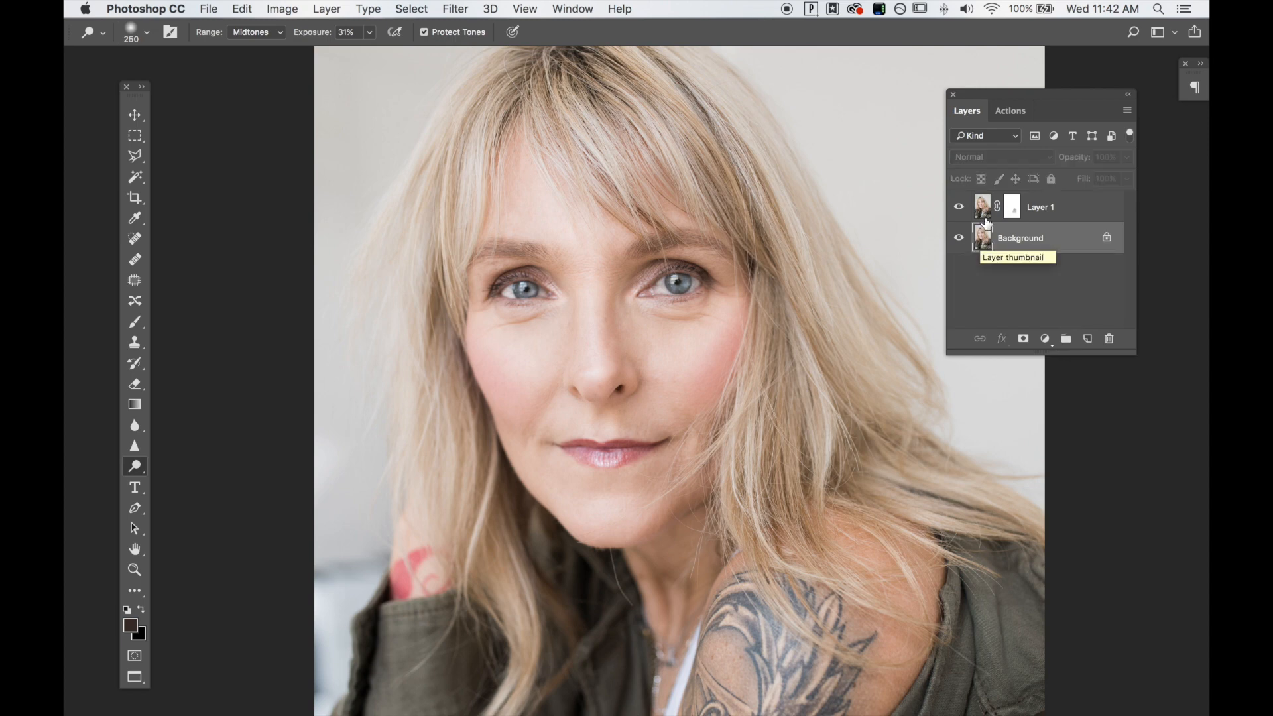
{"action": "left_click", "coordinate": [982, 210]}
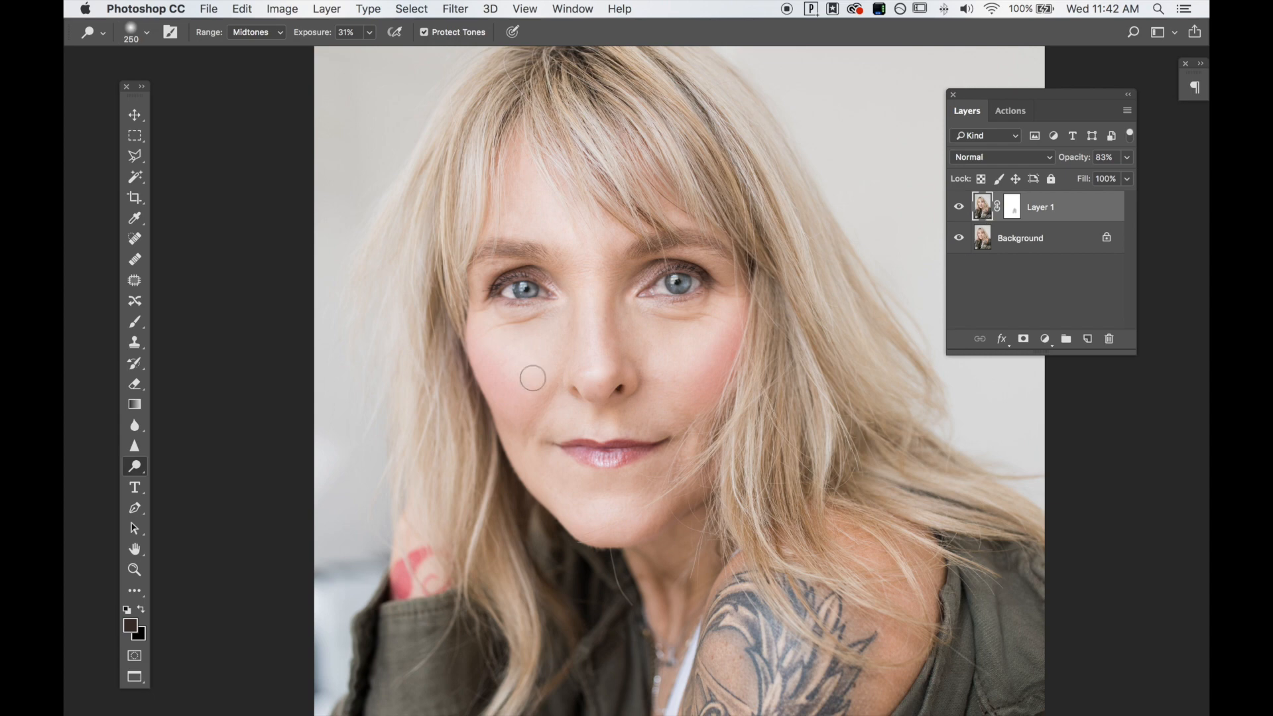
Switch to the Burn tool with a size 1000 brush and an exposure of 10%.
{"action": "scroll", "coordinate": [533, 378], "scroll_direction": "up", "scroll_amount": 1}
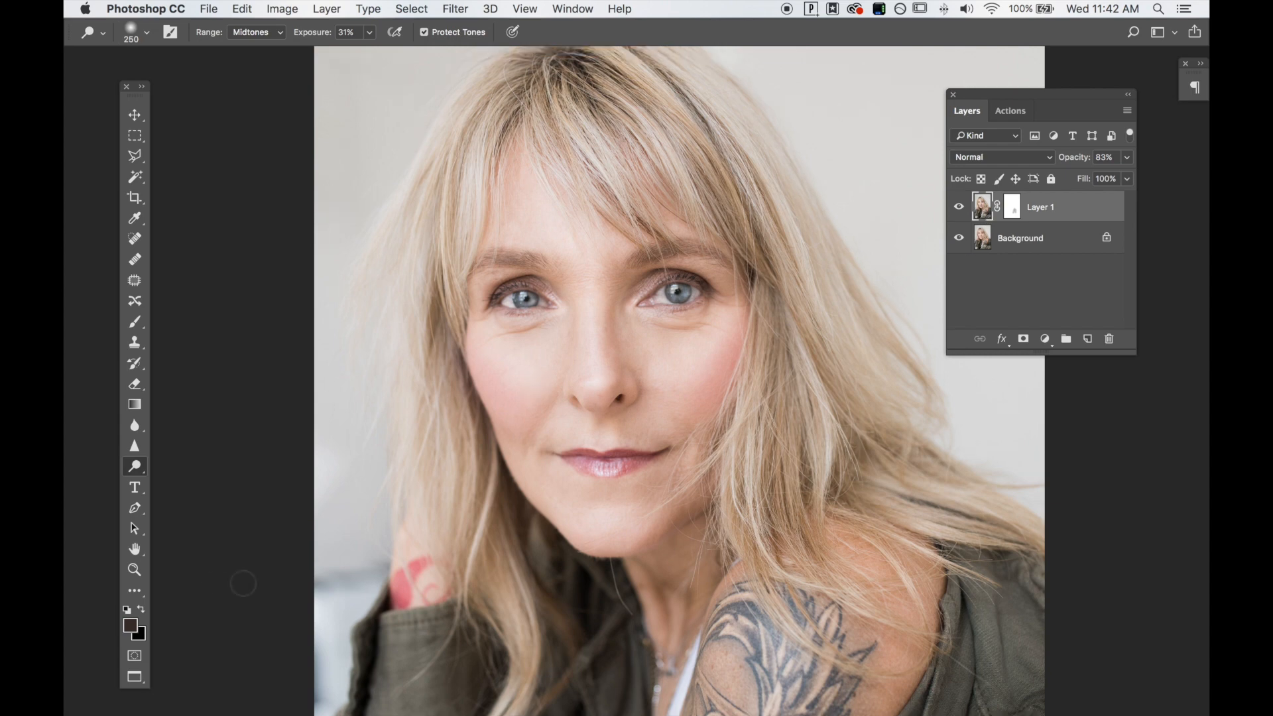
{"action": "left_click", "coordinate": [139, 465]}
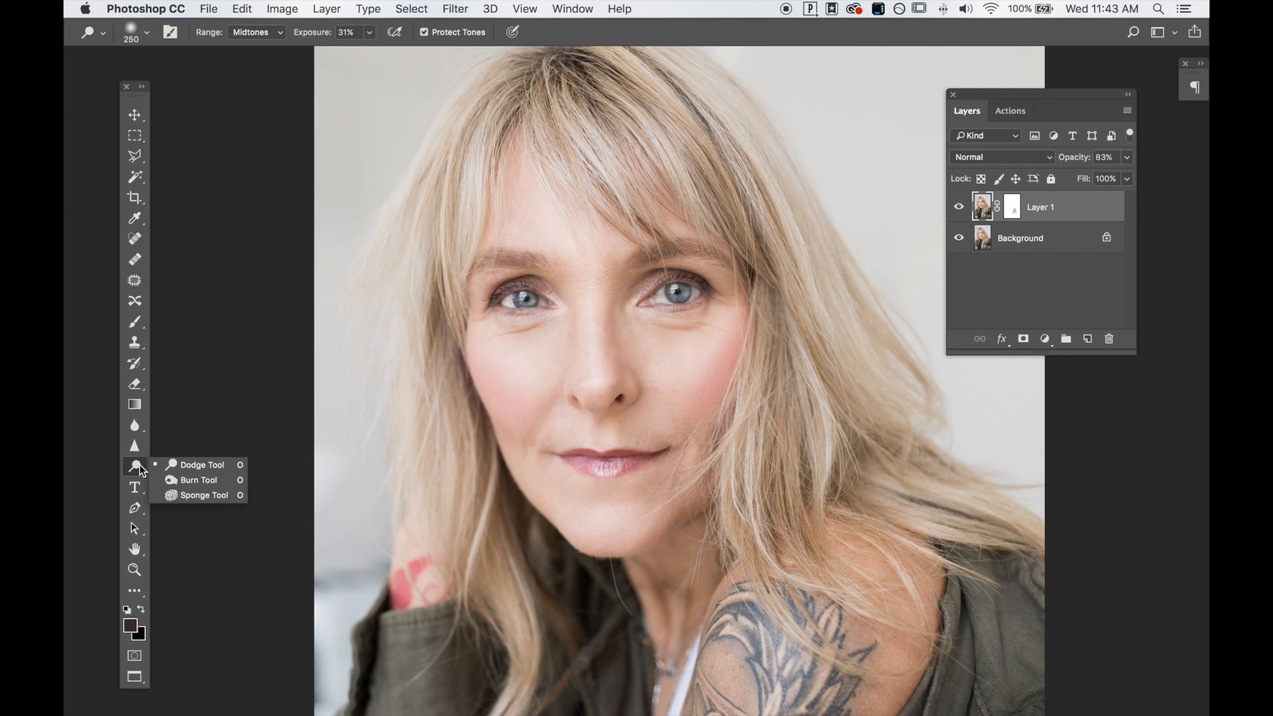
{"action": "left_click", "coordinate": [197, 482]}
{"action": "key", "text": "bracketright"}
{"action": "key", "text": "bracketright"}
{"action": "key", "text": "bracketright"}
{"action": "key", "text": "bracketright"}
{"action": "key", "text": "bracketright"}
{"action": "key", "text": "bracketright"}
{"action": "key", "text": "bracketright"}
{"action": "key", "text": "bracketright"}
{"action": "key", "text": "bracketright"}
{"action": "key", "text": "bracketright"}
{"action": "key", "text": "bracketright"}
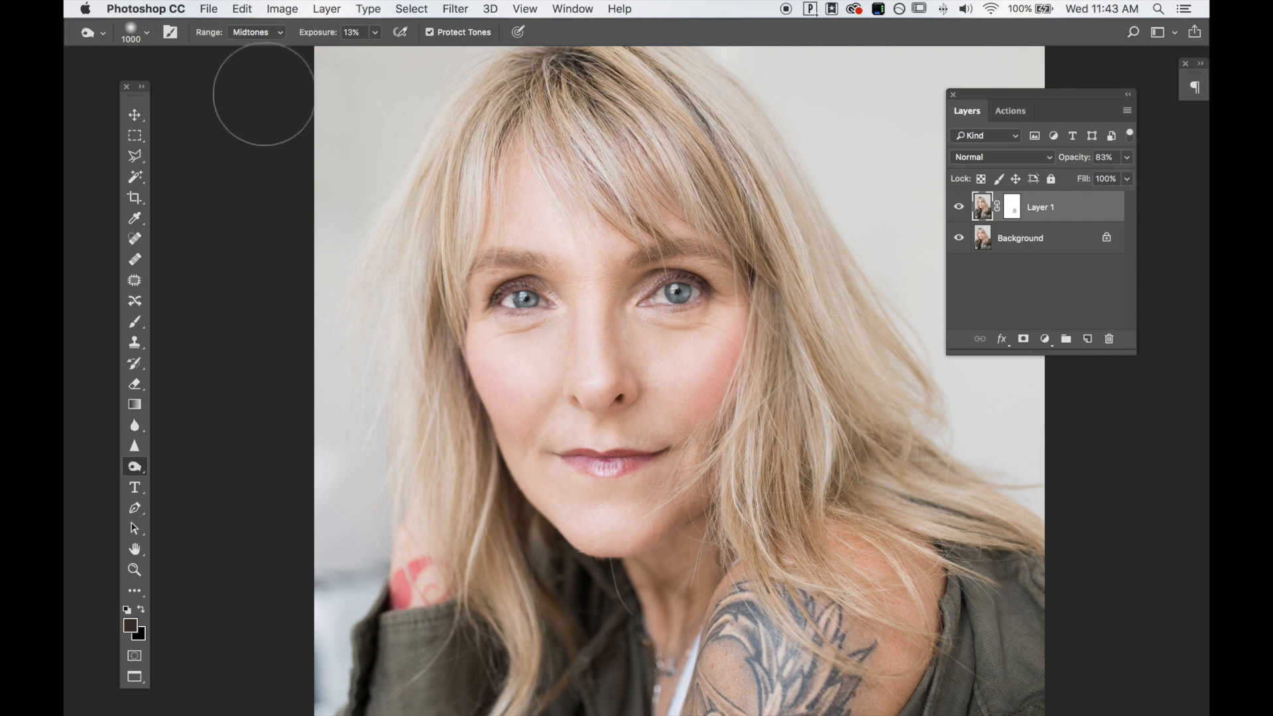
{"action": "left_click", "coordinate": [373, 33]}
{"action": "left_click_drag", "start_coordinate": [375, 50], "coordinate": [372, 51]}
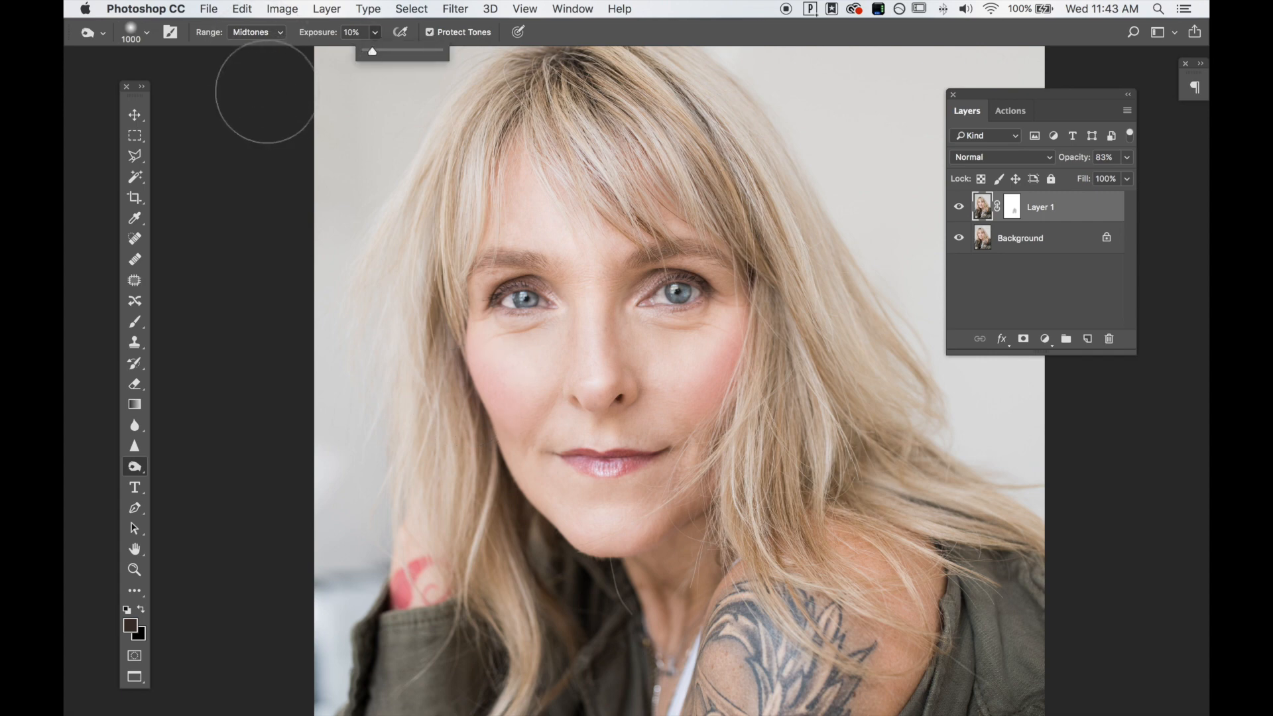
Keep the Burn range at Midtones and reduce the brush to size 700.
{"action": "left_click", "coordinate": [269, 34]}
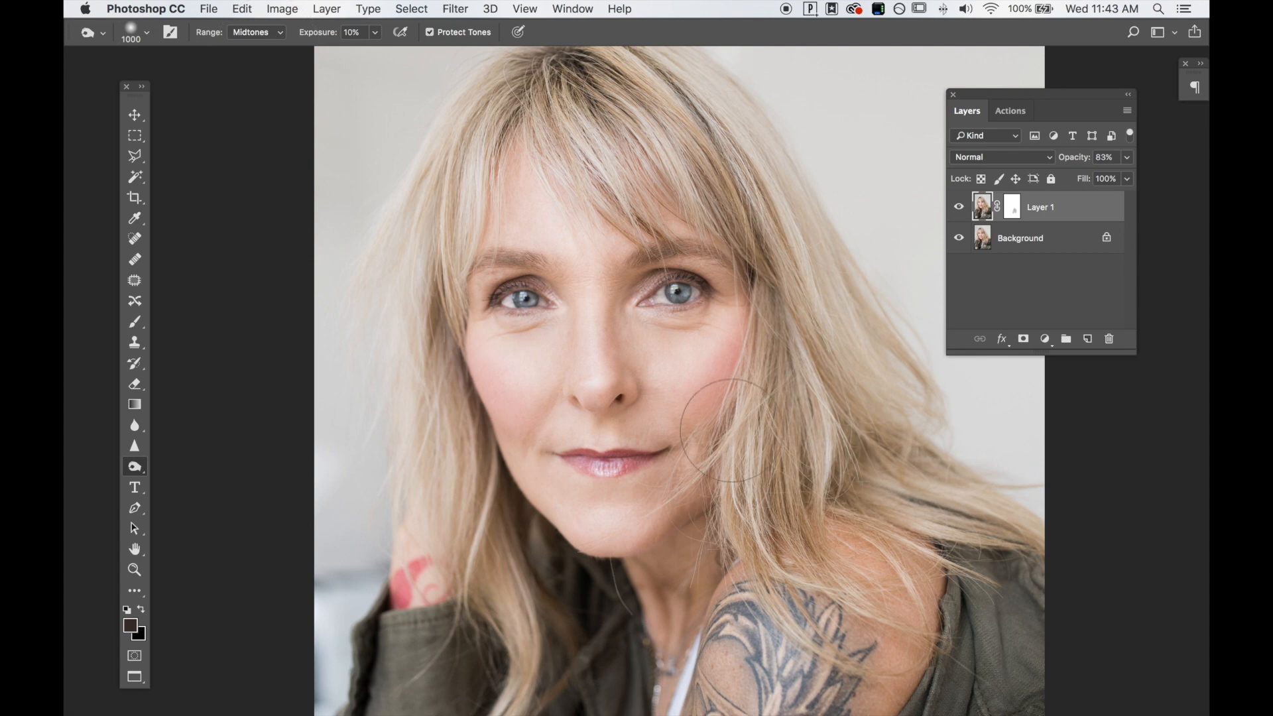
{"action": "scroll", "coordinate": [453, 377], "scroll_direction": "down", "scroll_amount": 2}
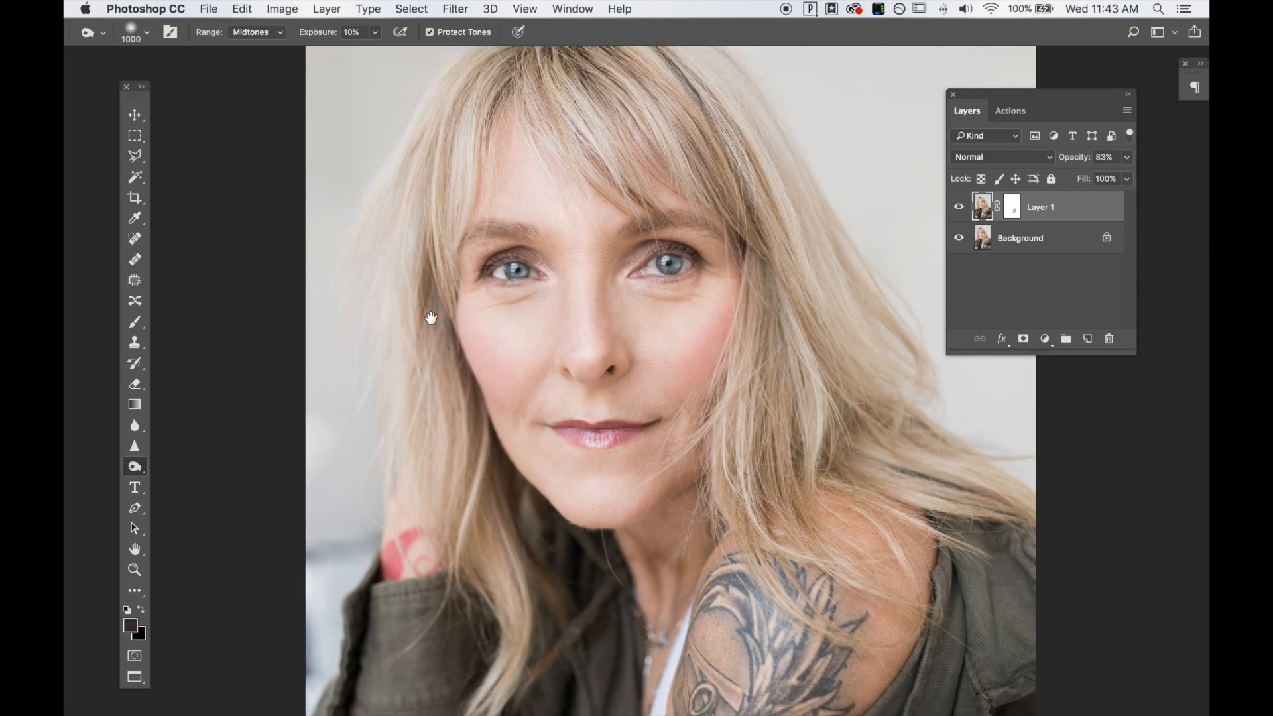
{"action": "key", "text": "bracketleft"}
{"action": "key", "text": "bracketleft"}
{"action": "key", "text": "bracketleft"}
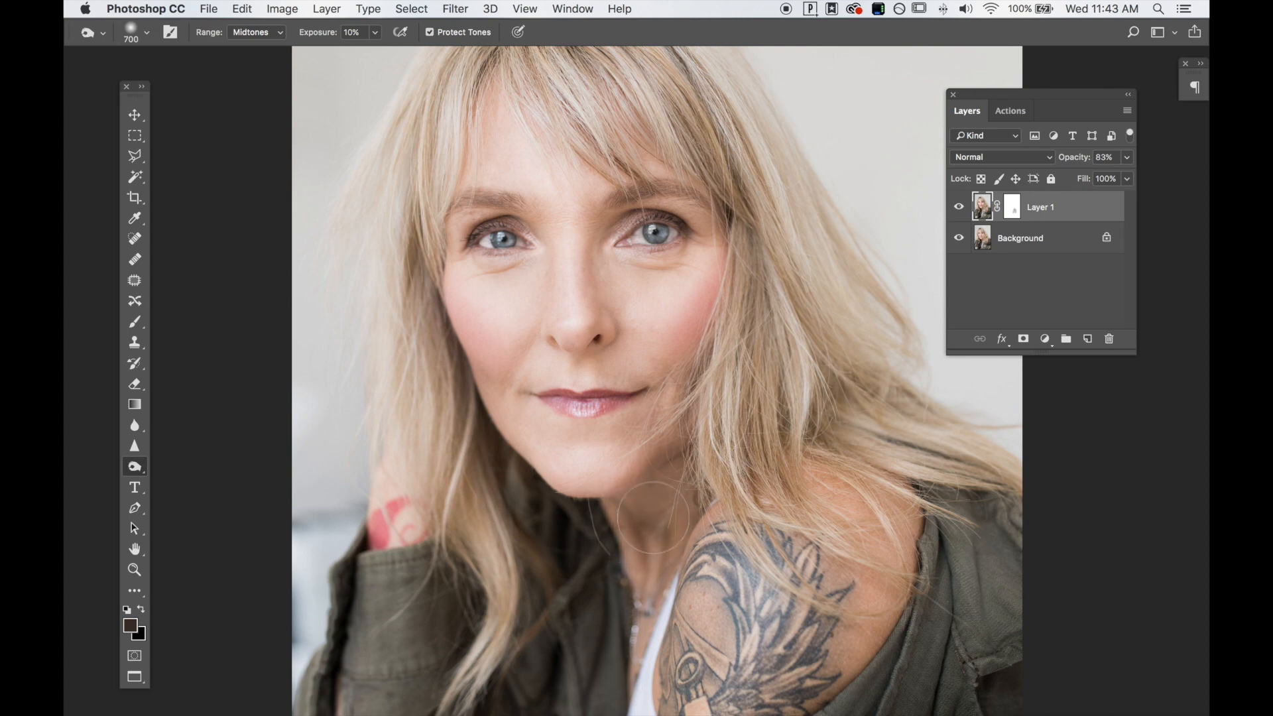
Burn the neck and chin area with a size 90 brush.
{"action": "key", "text": "bracketleft"}
{"action": "key", "text": "bracketleft"}
{"action": "key", "text": "bracketleft"}
{"action": "key", "text": "bracketleft"}
{"action": "key", "text": "bracketleft"}
{"action": "key", "text": "bracketleft"}
{"action": "key", "text": "bracketleft"}
{"action": "key", "text": "bracketleft"}
{"action": "key", "text": "bracketleft"}
{"action": "key", "text": "bracketleft"}
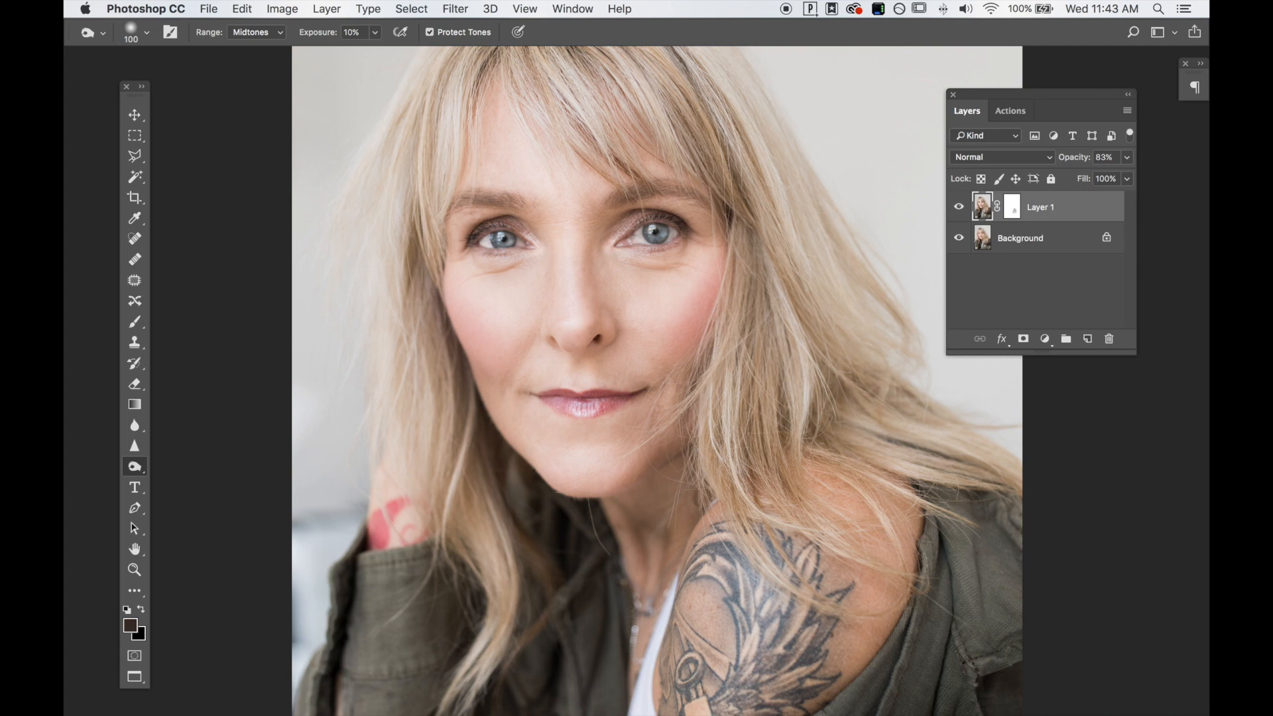
{"action": "key", "text": "bracketleft"}
{"action": "left_click_drag", "start_coordinate": [646, 567], "coordinate": [591, 454]}
{"action": "key", "text": "super+0"}
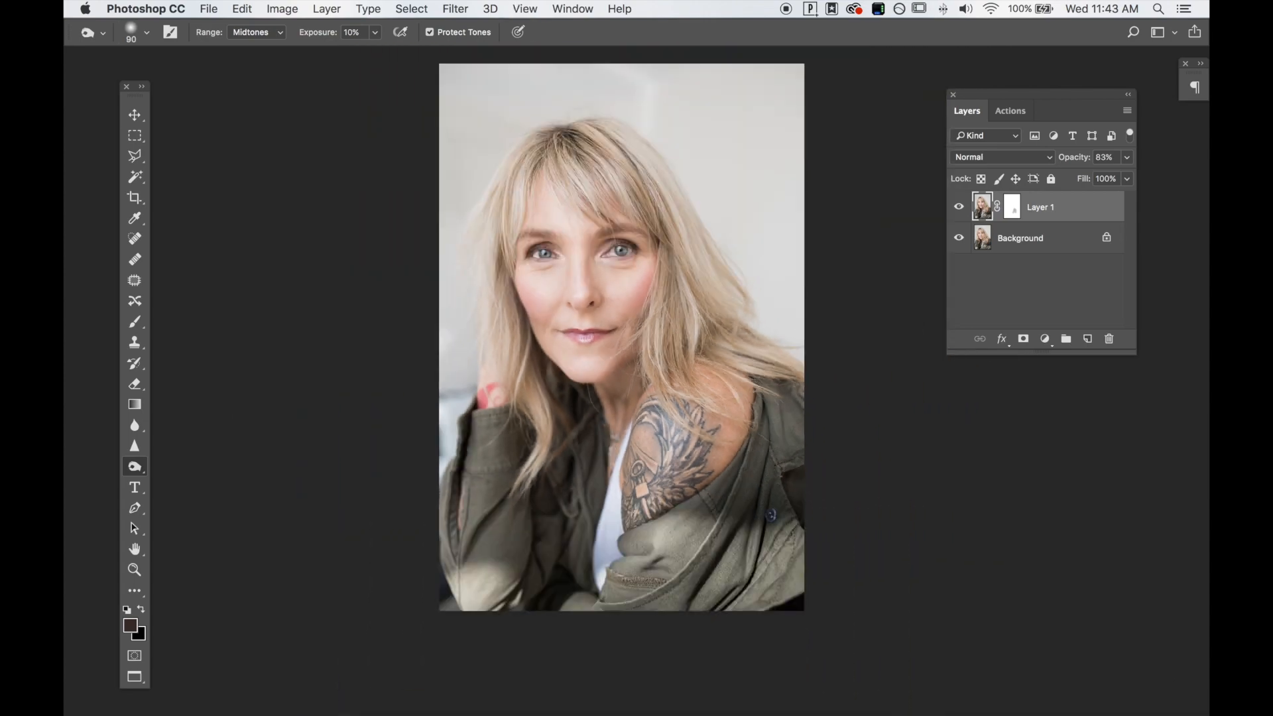
Enlarge the Burn brush to 700 and darken the bright patch on the jacket sleeve.
{"action": "key", "text": "bracketright"}
{"action": "key", "text": "bracketright"}
{"action": "key", "text": "bracketright"}
{"action": "key", "text": "bracketright"}
{"action": "key", "text": "bracketright"}
{"action": "key", "text": "bracketright"}
{"action": "key", "text": "bracketright"}
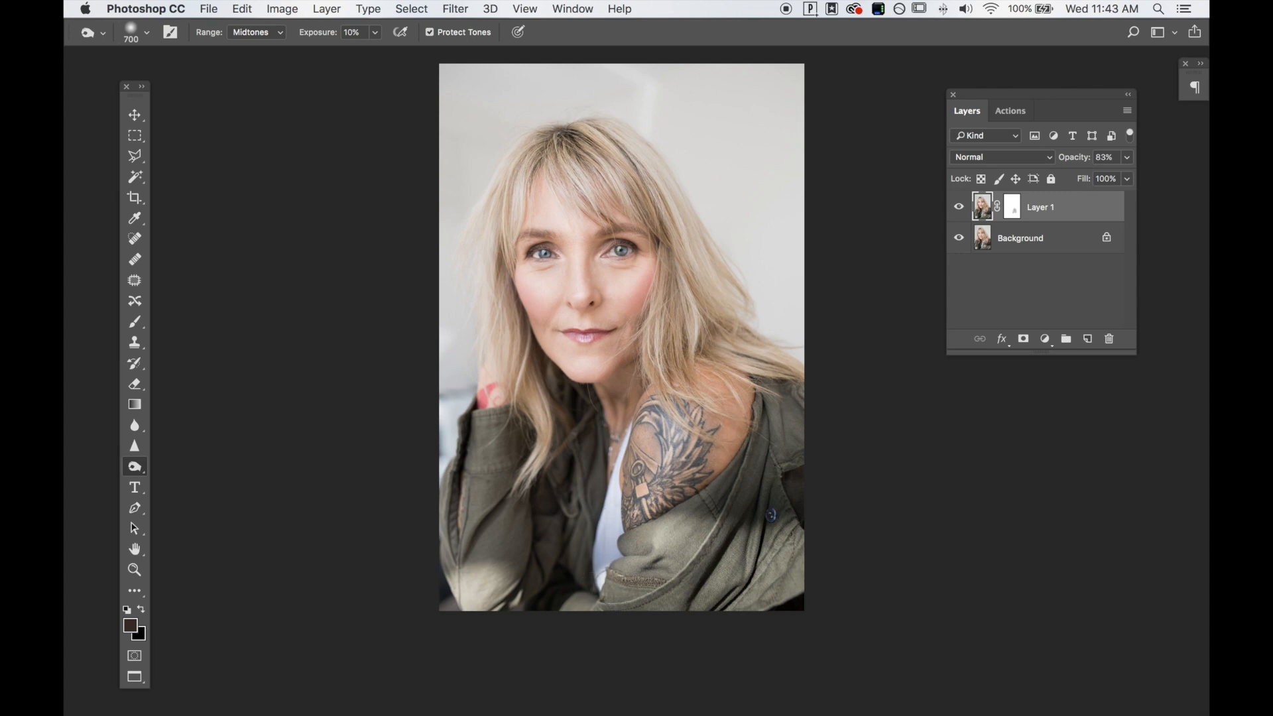
{"action": "key", "text": "backslash"}
{"action": "key", "text": "backslash"}
Switch to the Brush tool at size 1100, try a stroke along the hair's upper edge and undo it.
{"action": "key", "text": "b"}
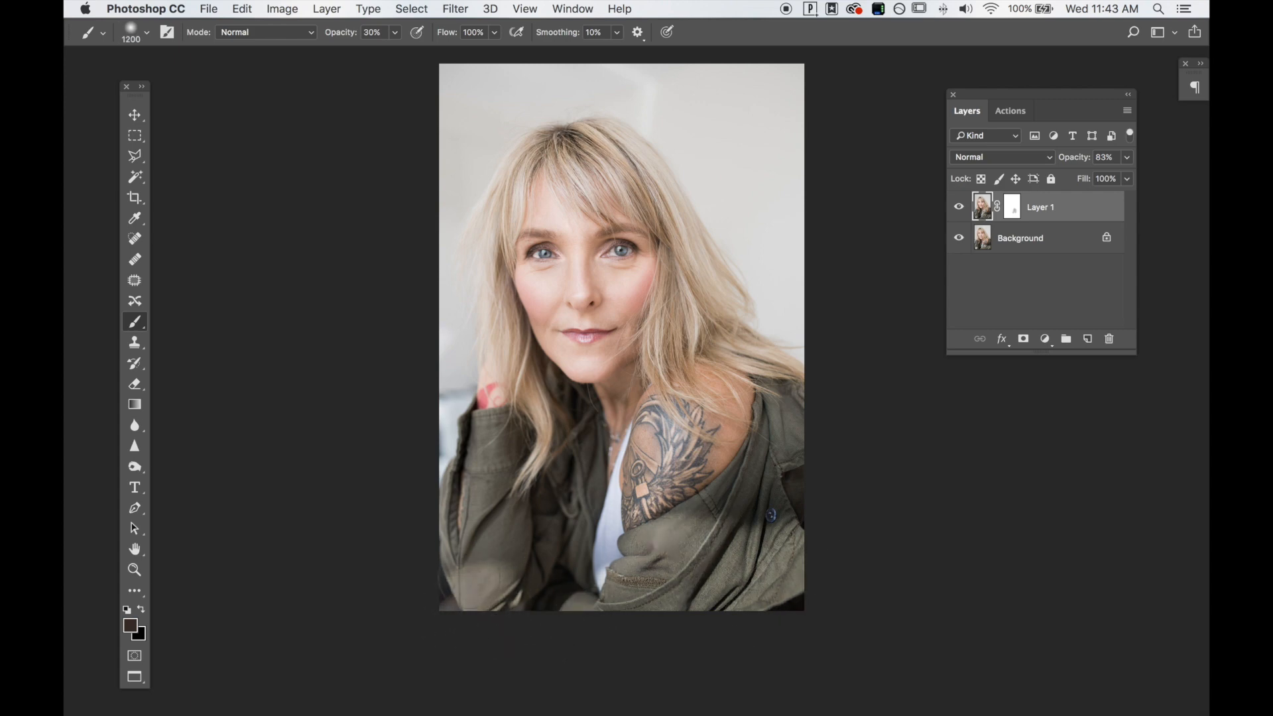
{"action": "key", "text": "["}
{"action": "left_click_drag", "start_coordinate": [505, 183], "coordinate": [478, 213]}
{"action": "key", "text": "super+z"}
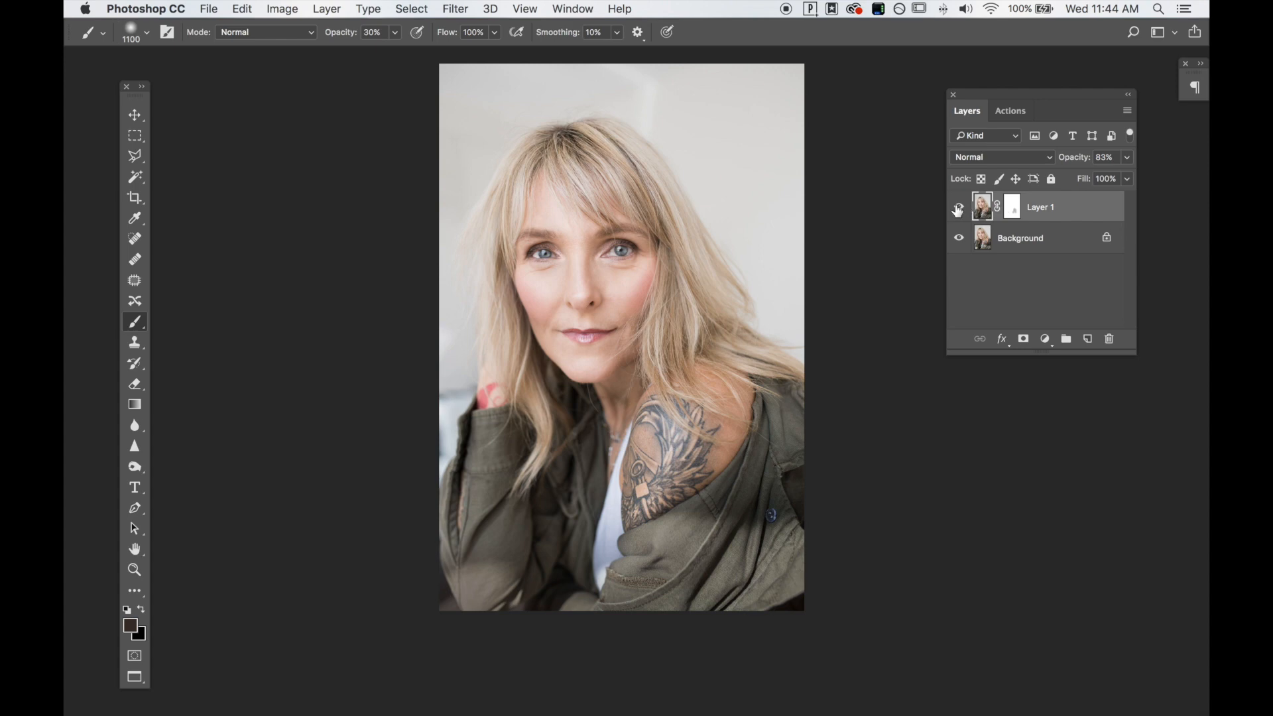
Compare the portrait several times with and without Layer 1.
{"action": "left_click", "coordinate": [959, 209]}
{"action": "left_click", "coordinate": [958, 211]}
{"action": "left_click", "coordinate": [957, 209]}
{"action": "left_click", "coordinate": [957, 209]}
{"action": "left_click", "coordinate": [958, 209]}
{"action": "left_click", "coordinate": [958, 209]}
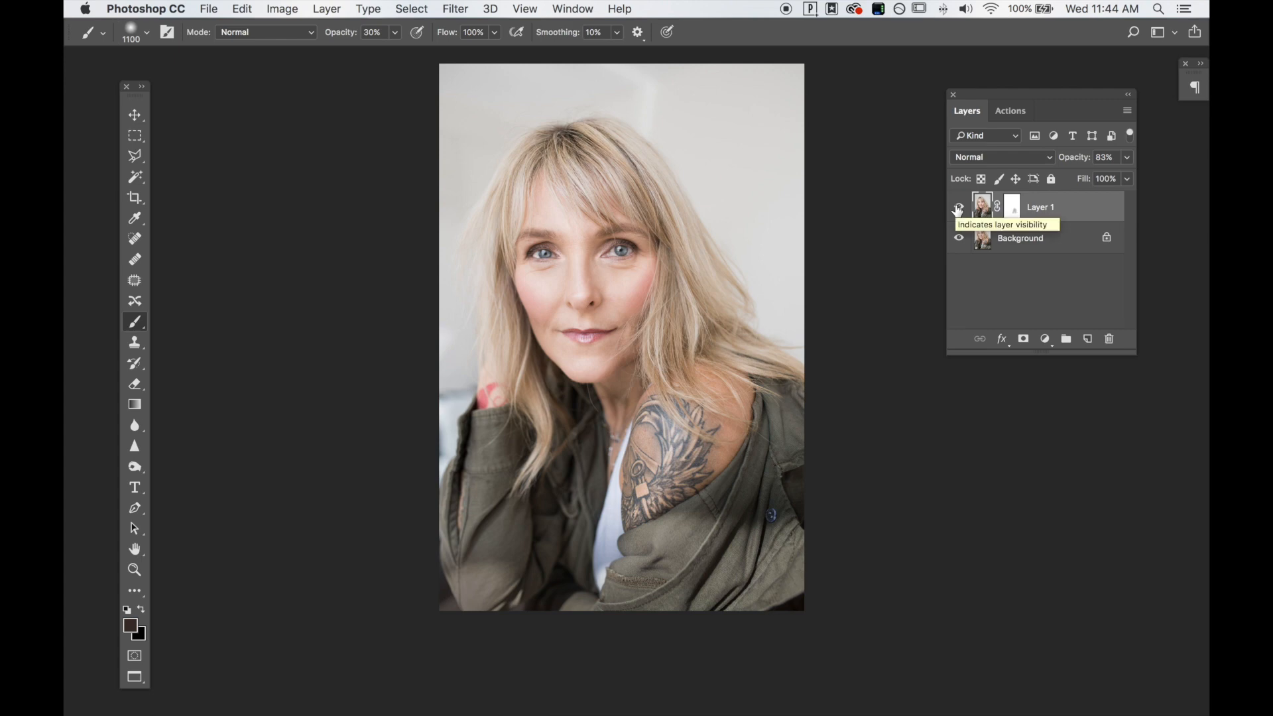
Merge Layer 1 into the Background and select the Select-O-Sharp action.
{"action": "key", "text": "super+e"}
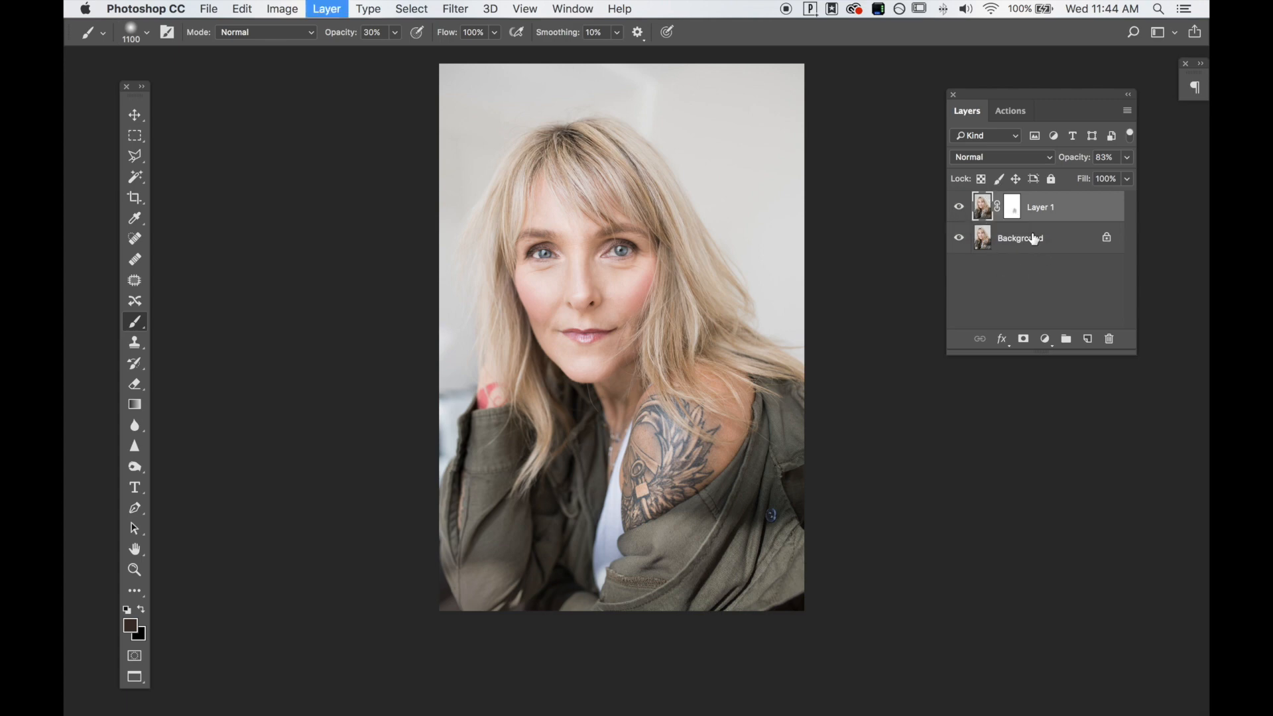
{"action": "left_click", "coordinate": [1016, 118]}
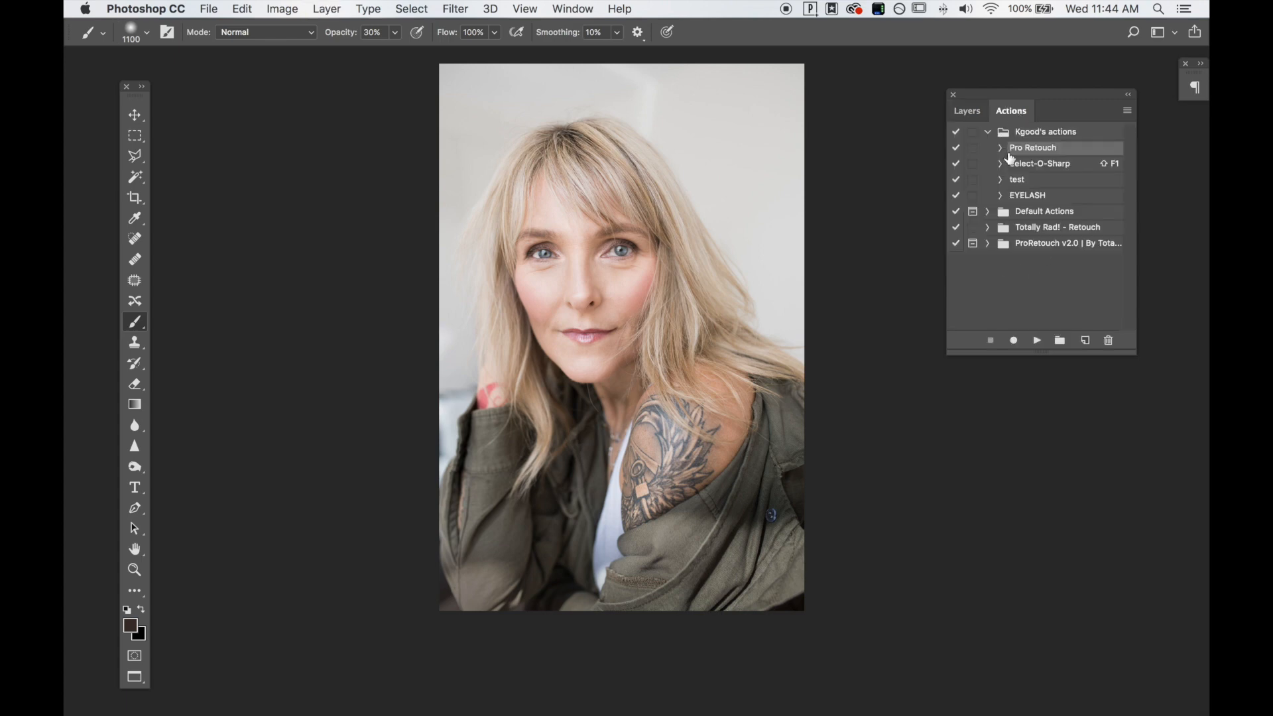
{"action": "left_click", "coordinate": [1045, 165]}
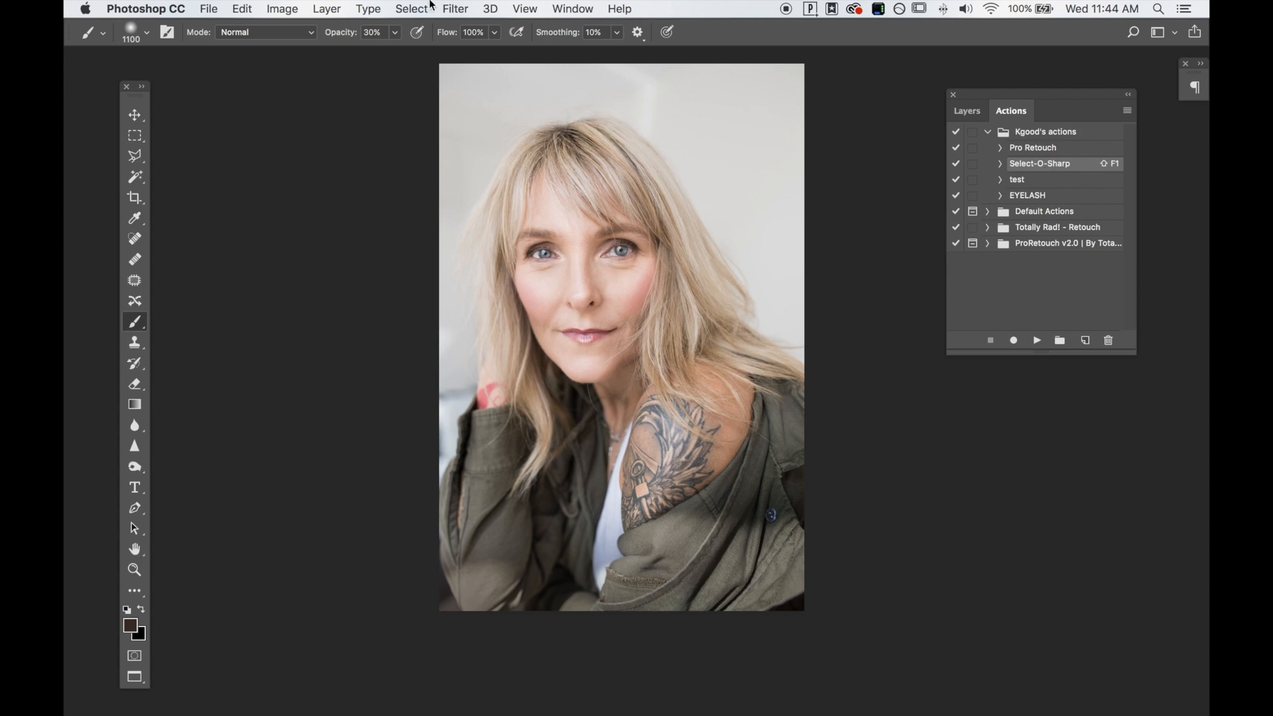
{"action": "left_click", "coordinate": [456, 8]}
{"action": "mouse_move", "coordinate": [597, 289]}
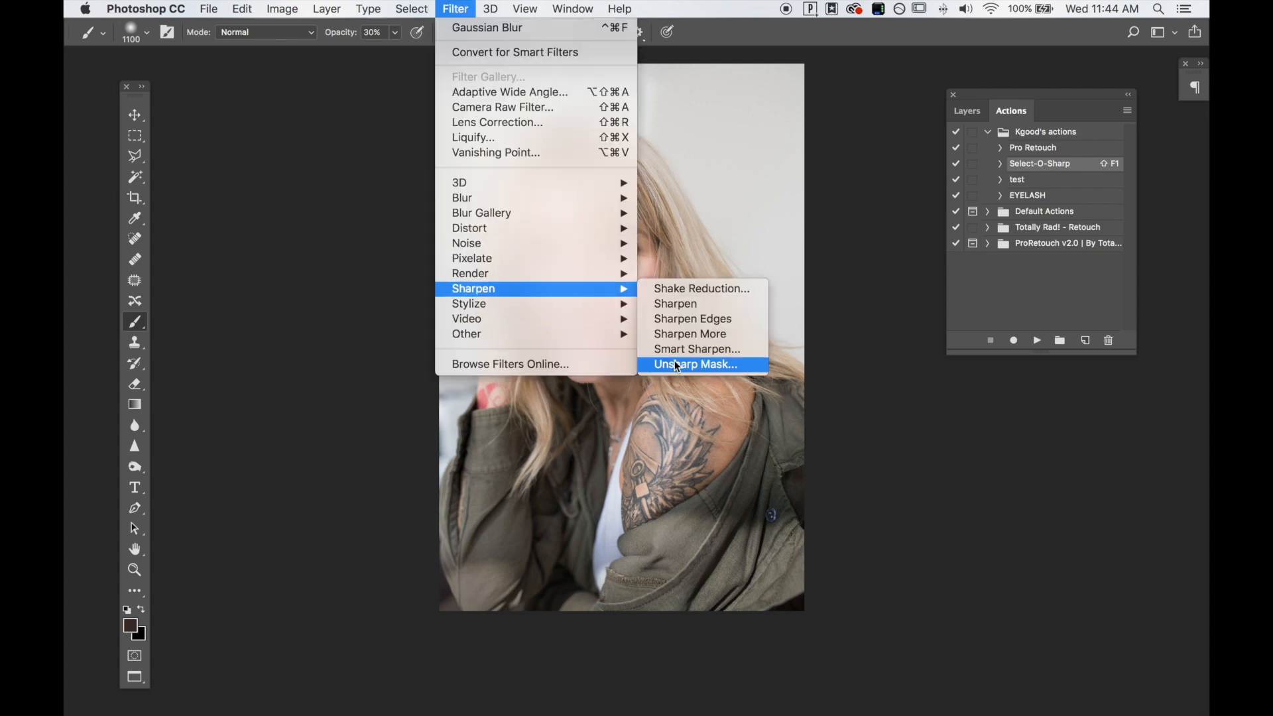
{"action": "left_click", "coordinate": [867, 229]}
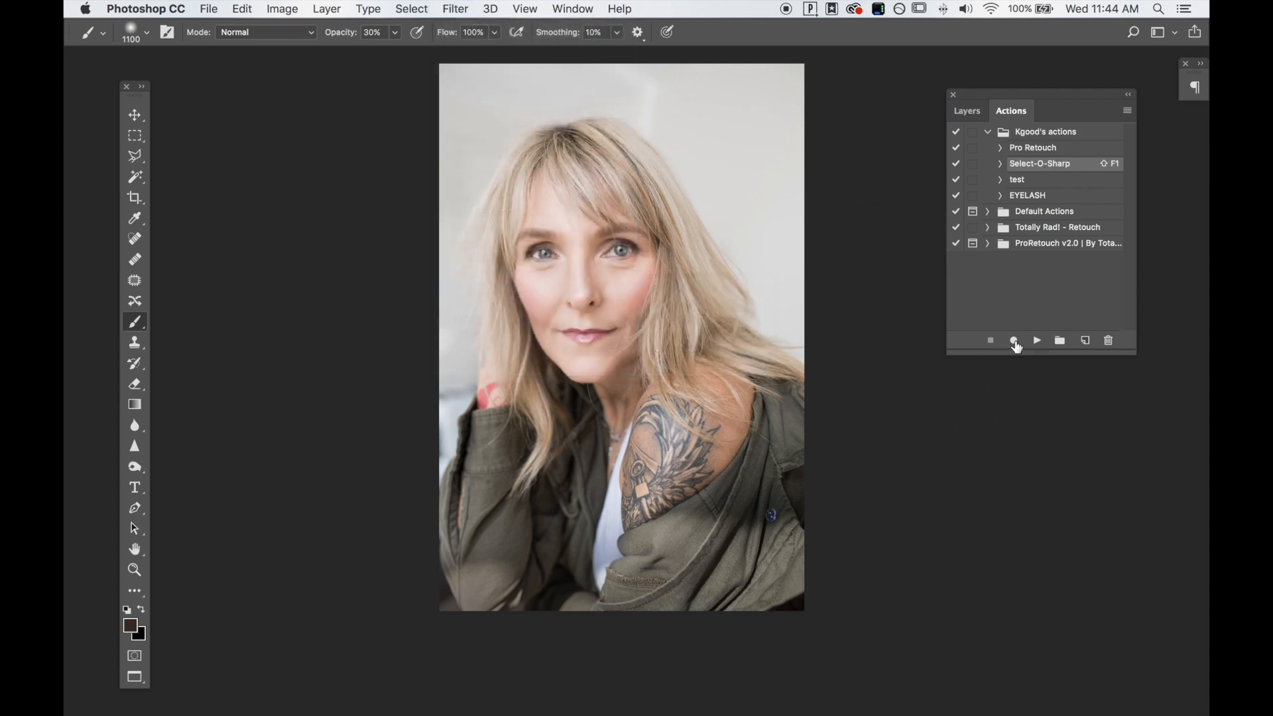
Run the Select-O-Sharp action and show the layers again.
{"action": "left_click", "coordinate": [1037, 340]}
{"action": "left_click", "coordinate": [971, 110]}
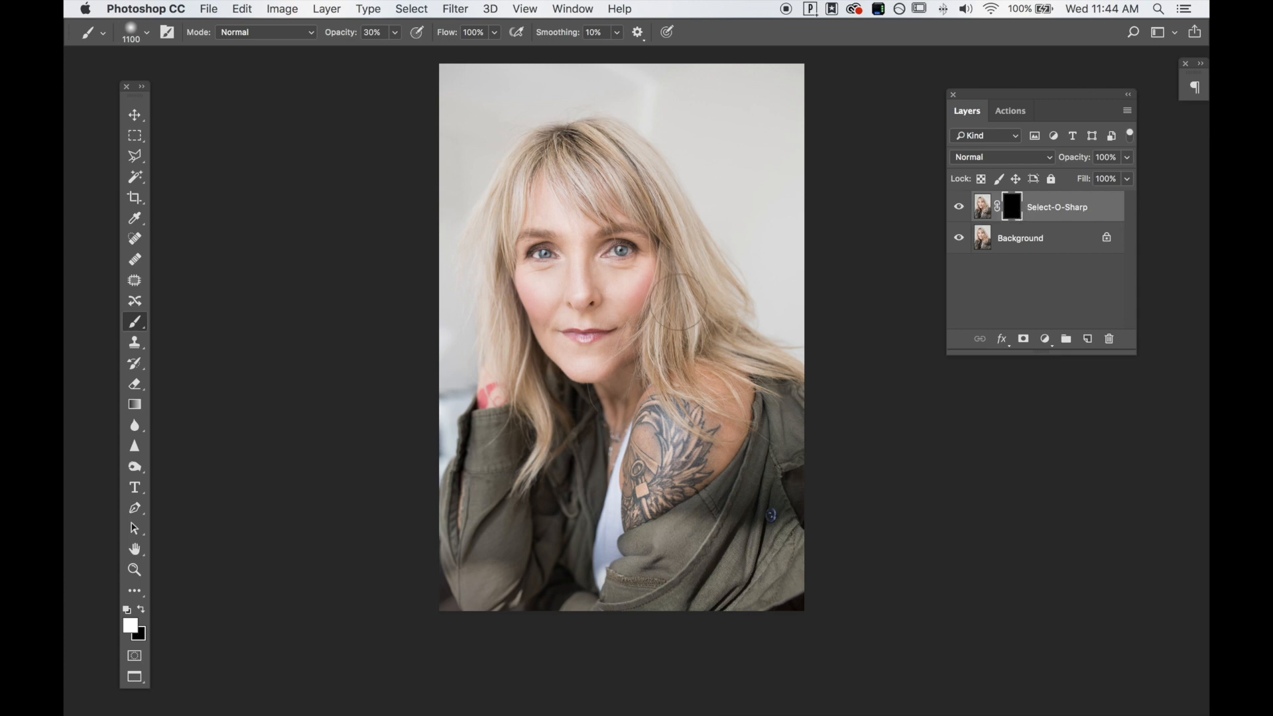
Set the brush to size 300 and 50% opacity for painting the face on the Select-O-Sharp mask.
{"action": "key", "text": "bracketleft"}
{"action": "key", "text": "bracketleft"}
{"action": "key", "text": "bracketleft"}
{"action": "key", "text": "bracketleft"}
{"action": "key", "text": "bracketleft"}
{"action": "key", "text": "bracketleft"}
{"action": "key", "text": "bracketleft"}
{"action": "key", "text": "bracketleft"}
{"action": "key", "text": "super+plus"}
{"action": "key", "text": "super+plus"}
{"action": "key", "text": "super+plus"}
{"action": "key", "text": "super+plus"}
{"action": "left_click_drag", "start_coordinate": [569, 259], "coordinate": [653, 476]}
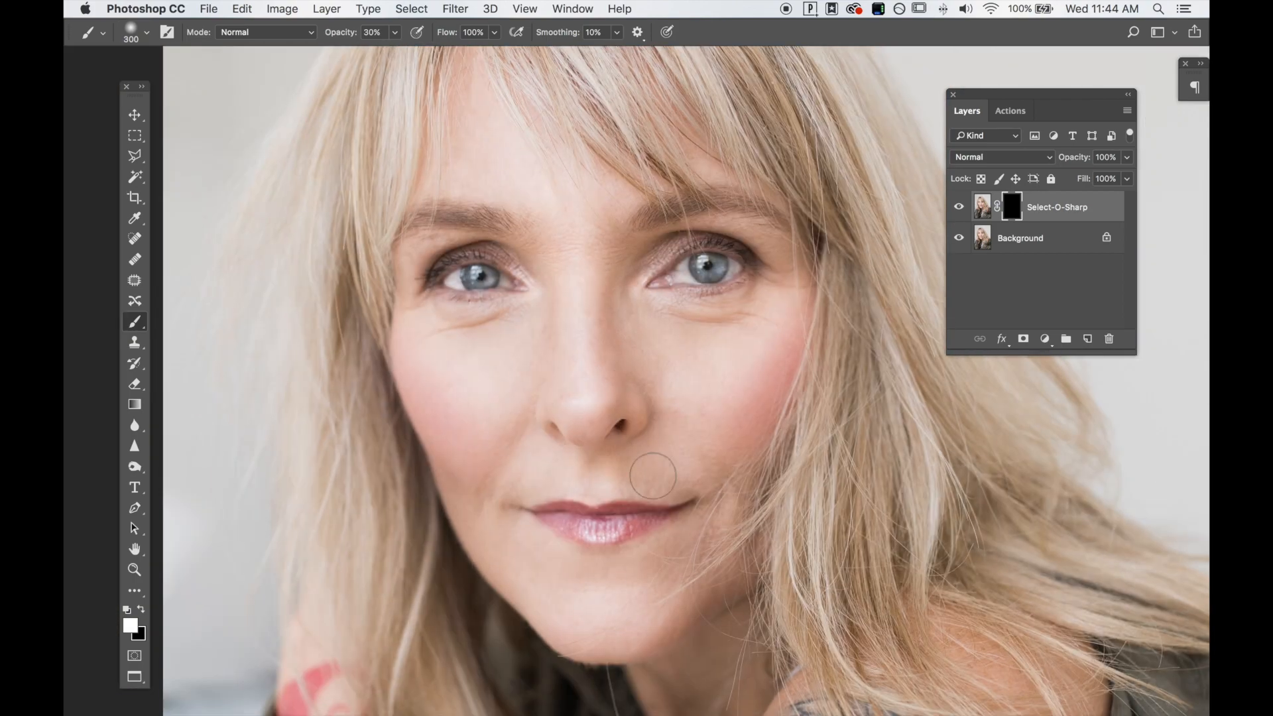
{"action": "left_click", "coordinate": [394, 32]}
{"action": "left_click_drag", "start_coordinate": [397, 50], "coordinate": [411, 51]}
Paint white over both eyes on the Select-O-Sharp mask to sharpen them.
{"action": "mouse_move", "coordinate": [511, 277]}
{"action": "left_mouse_down"}
{"action": "mouse_move", "coordinate": [441, 269]}
{"action": "mouse_move", "coordinate": [487, 264]}
{"action": "left_mouse_up"}
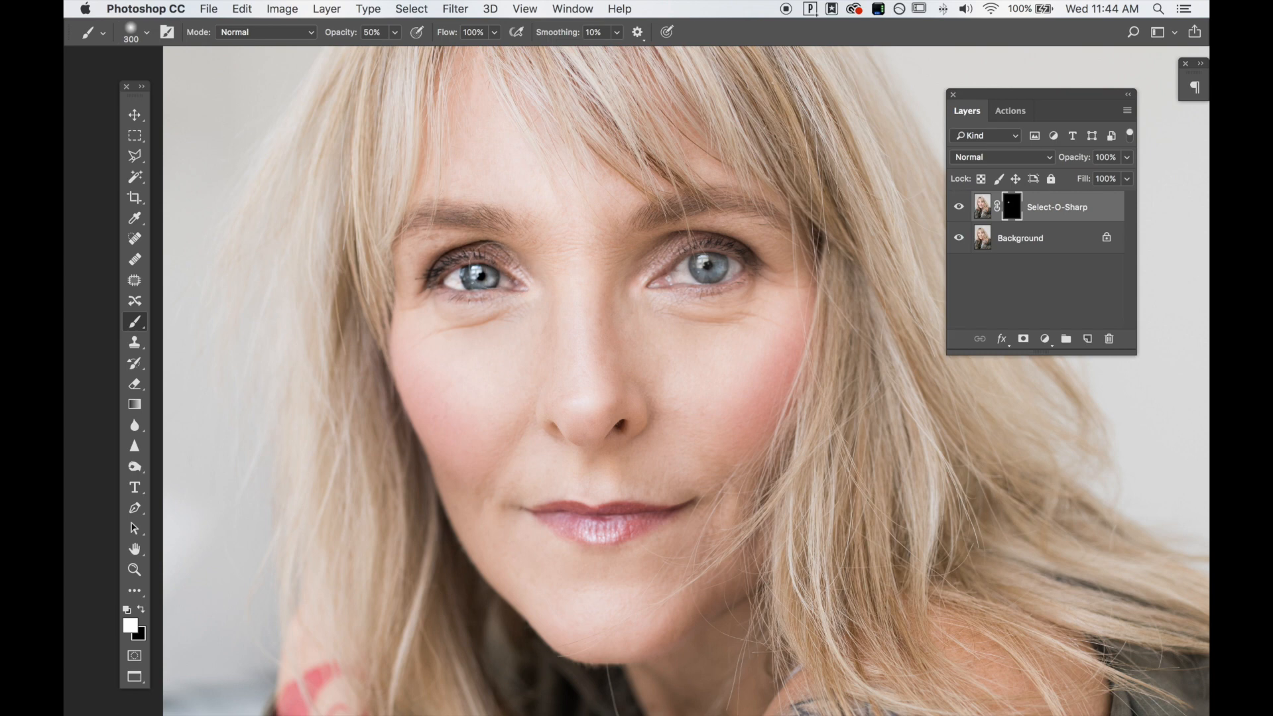
{"action": "mouse_move", "coordinate": [690, 268]}
{"action": "left_mouse_down"}
{"action": "mouse_move", "coordinate": [680, 282]}
{"action": "mouse_move", "coordinate": [729, 265]}
{"action": "left_mouse_up"}
{"action": "mouse_move", "coordinate": [459, 267]}
{"action": "left_mouse_down"}
{"action": "mouse_move", "coordinate": [499, 278]}
{"action": "mouse_move", "coordinate": [475, 267]}
{"action": "left_mouse_up"}
{"action": "key", "text": "bracketleft"}
{"action": "key", "text": "bracketleft"}
{"action": "key", "text": "bracketleft"}
{"action": "key", "text": "bracketleft"}
{"action": "key", "text": "super+0"}
Enlarge the brush to 600 and paint the shoulder tattoo white on the Select-O-Sharp mask.
{"action": "key", "text": "bracketright"}
{"action": "key", "text": "bracketright"}
{"action": "key", "text": "bracketright"}
{"action": "key", "text": "bracketright"}
{"action": "key", "text": "bracketright"}
{"action": "key", "text": "bracketright"}
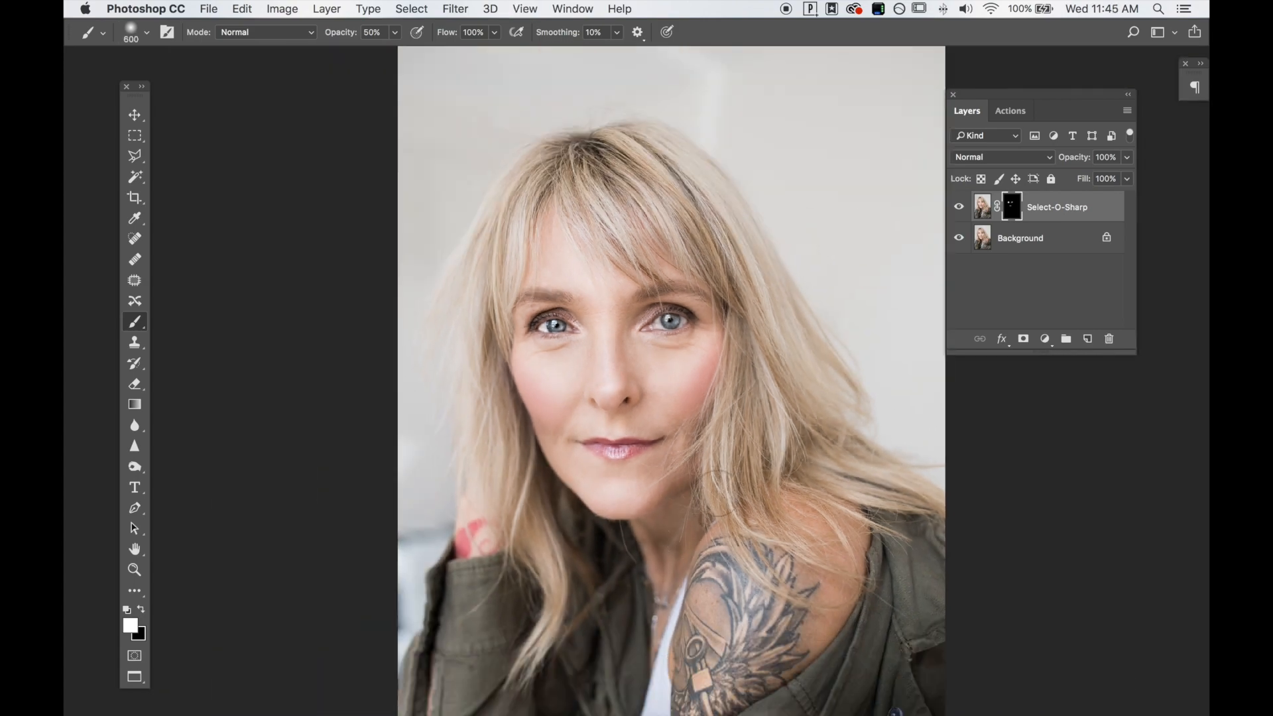
{"action": "left_click_drag", "start_coordinate": [702, 536], "coordinate": [674, 393]}
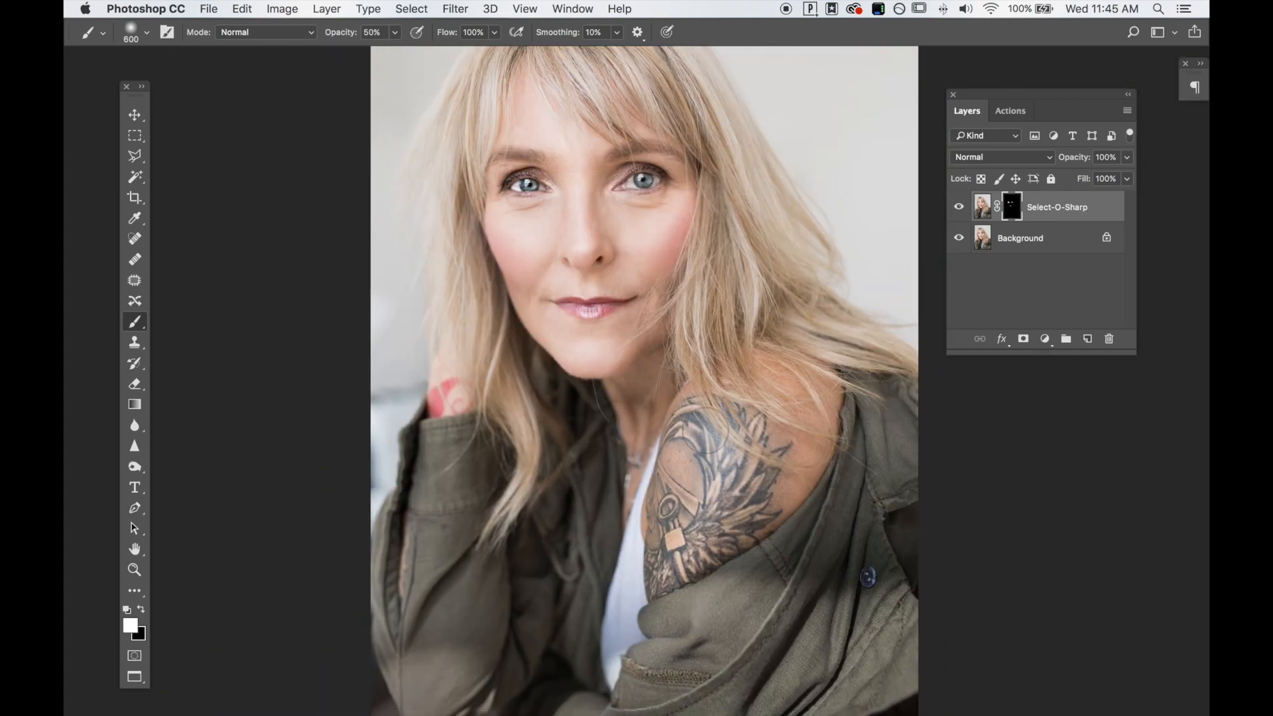
{"action": "left_click_drag", "start_coordinate": [605, 141], "coordinate": [626, 181]}
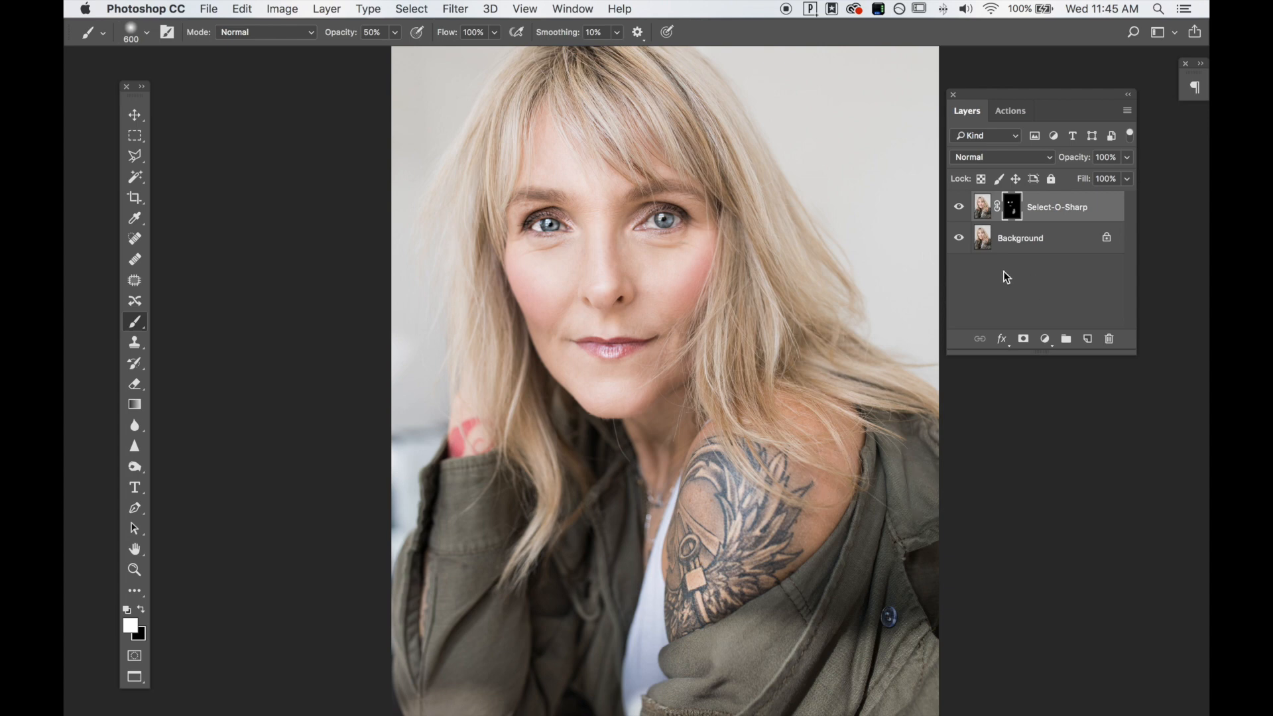
Compare the portrait without the Select-O-Sharp layer, merge the visible layers and save the document.
{"action": "left_click", "coordinate": [959, 209]}
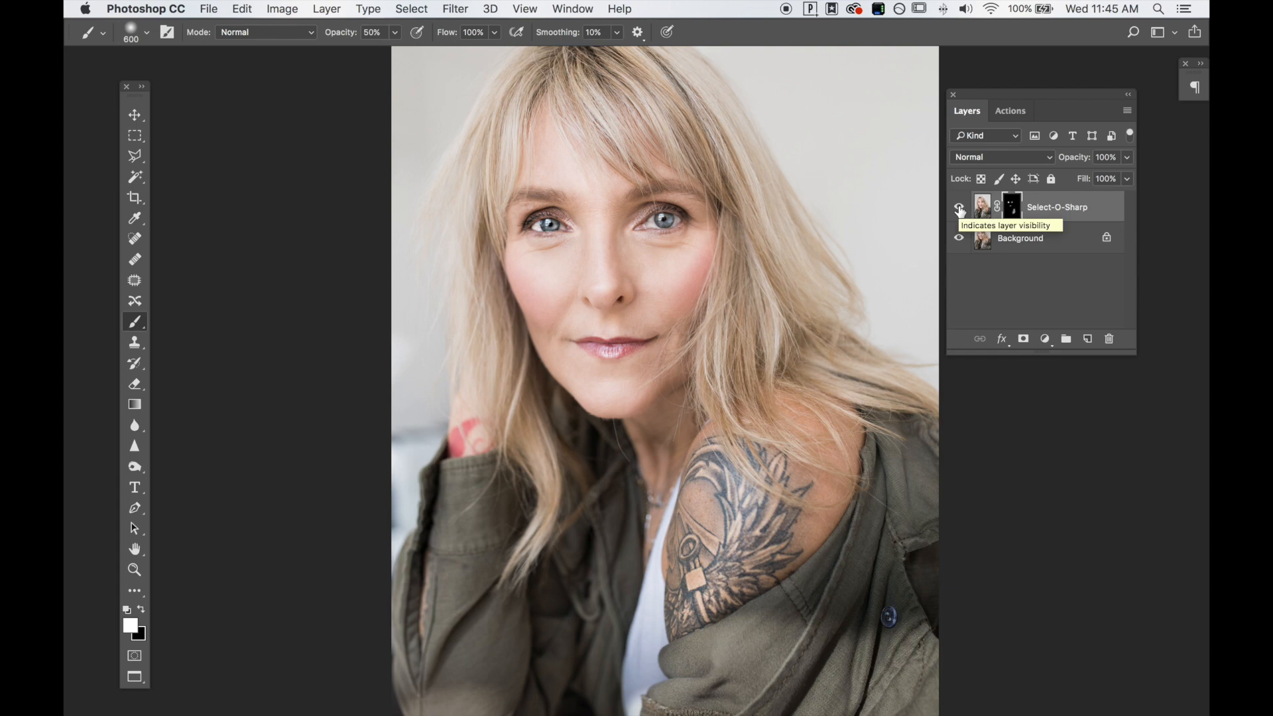
{"action": "key", "text": "BackSpace"}
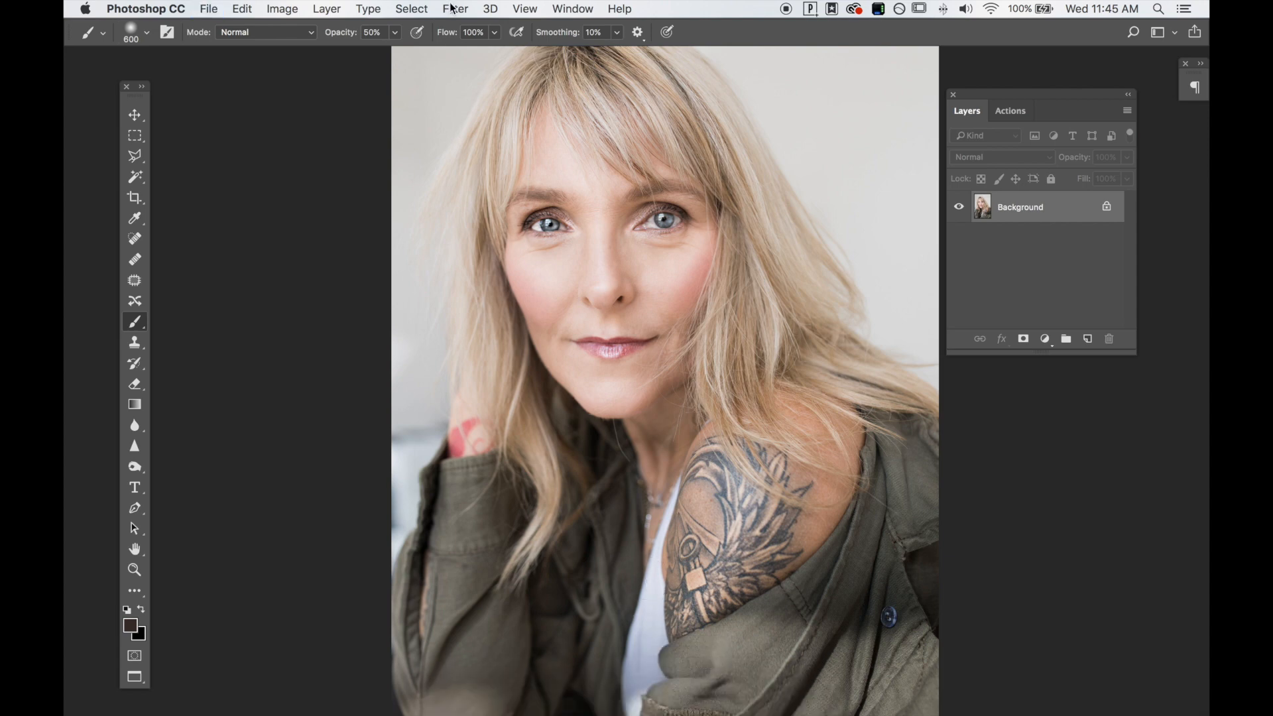
Show the document's history, take a snapshot of the retouched portrait and move the history away from the image.
{"action": "left_click", "coordinate": [571, 10]}
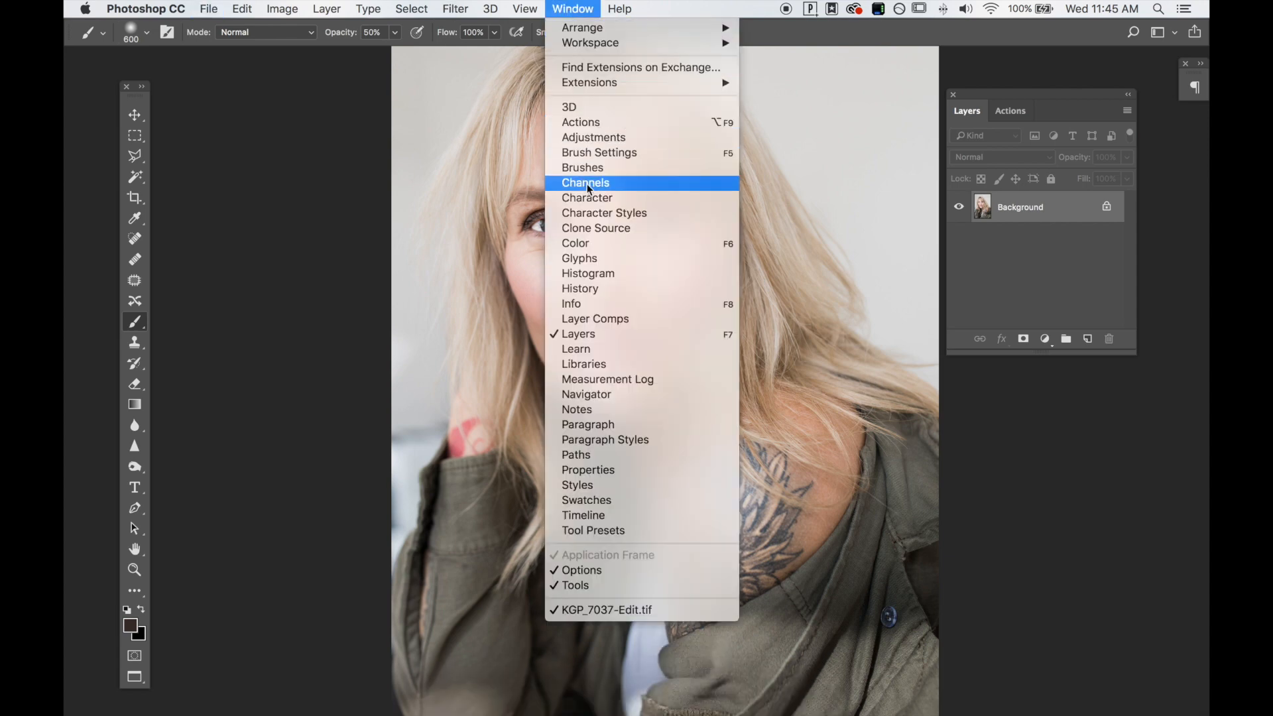
{"action": "left_click", "coordinate": [583, 288]}
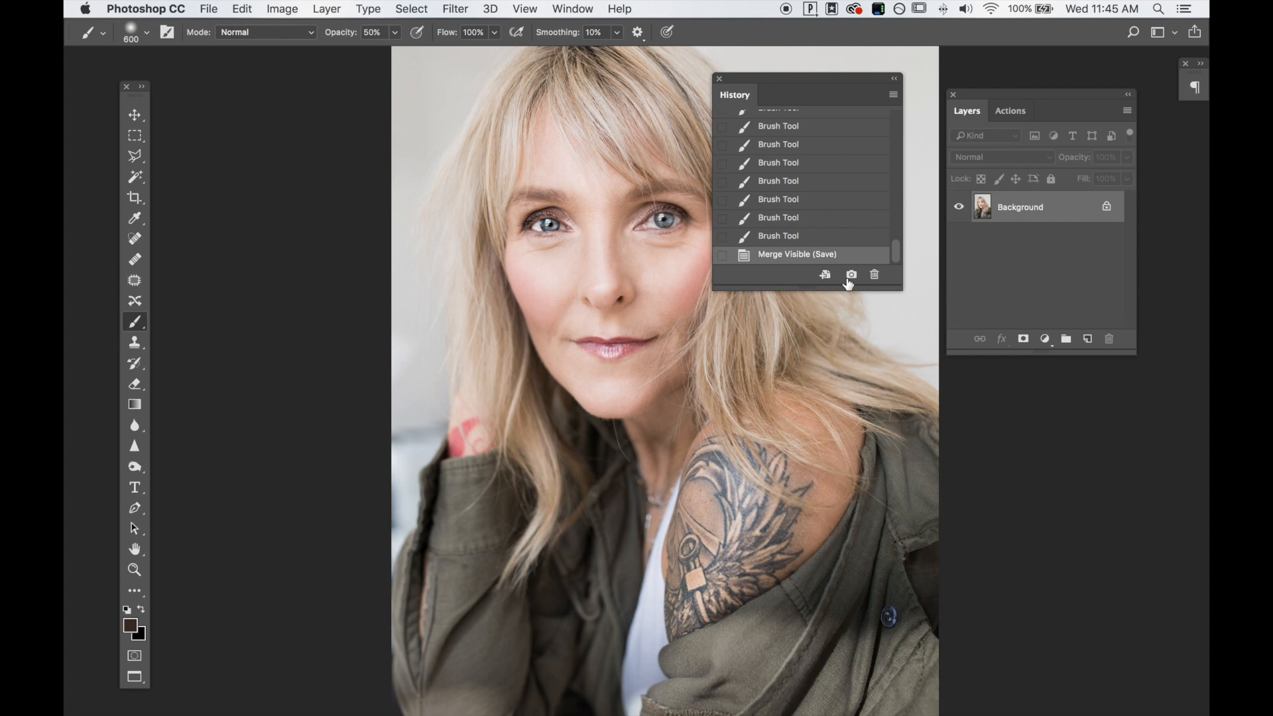
{"action": "scroll", "coordinate": [855, 214], "scroll_direction": "up", "scroll_amount": 10}
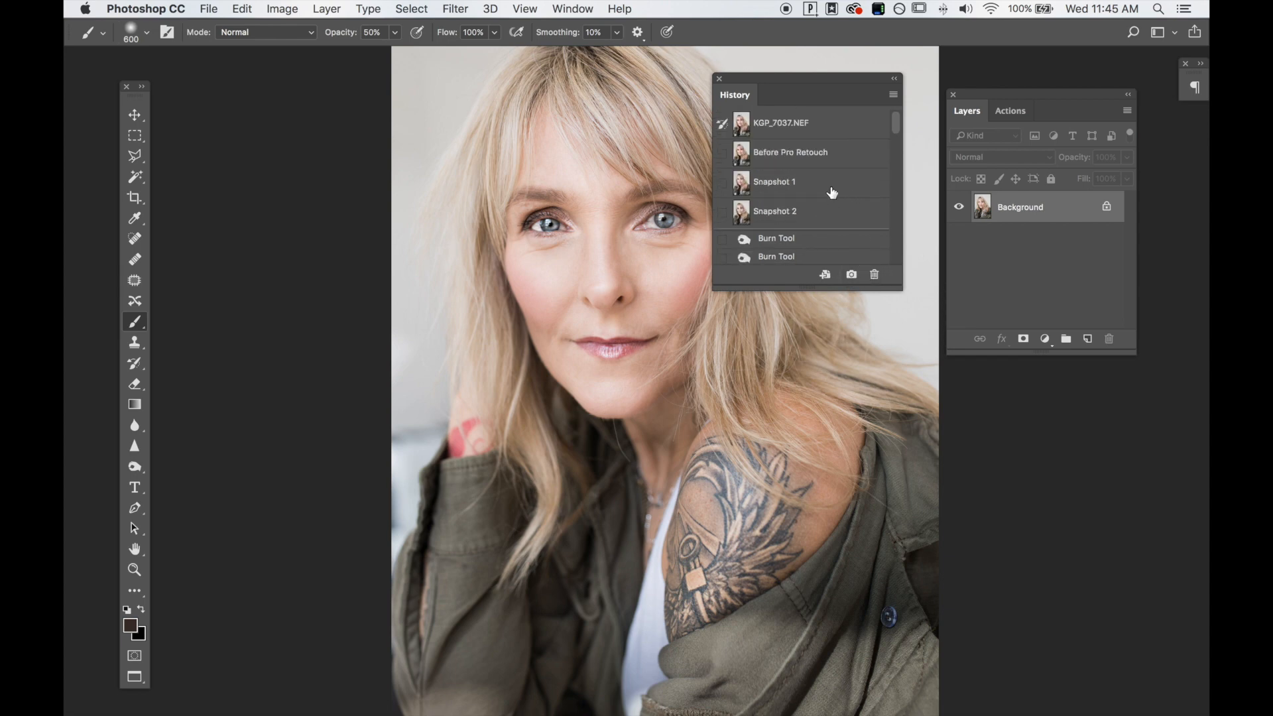
{"action": "left_click_drag", "start_coordinate": [833, 78], "coordinate": [1058, 98]}
Compare the original KGP_7037.NEF state with Snapshot 2, return to Snapshot 2 and try to save the document.
{"action": "left_click", "coordinate": [1057, 143]}
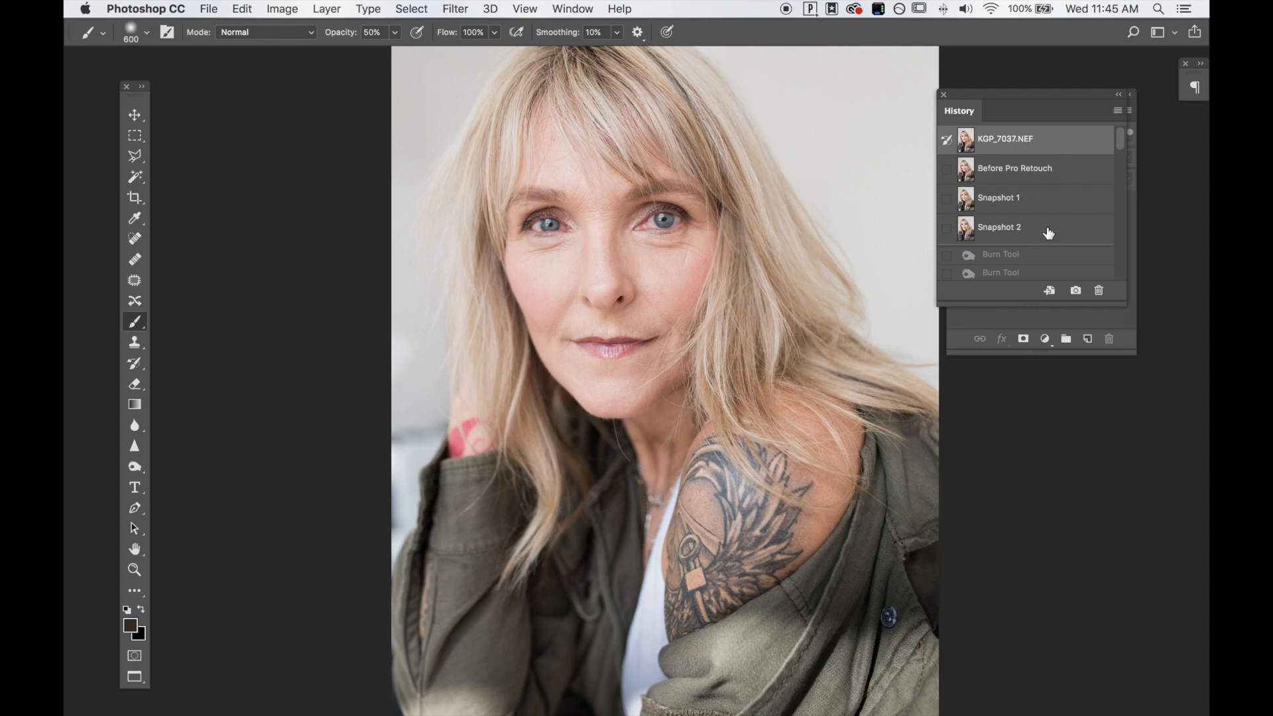
{"action": "left_click", "coordinate": [1047, 233]}
{"action": "left_click", "coordinate": [1055, 147]}
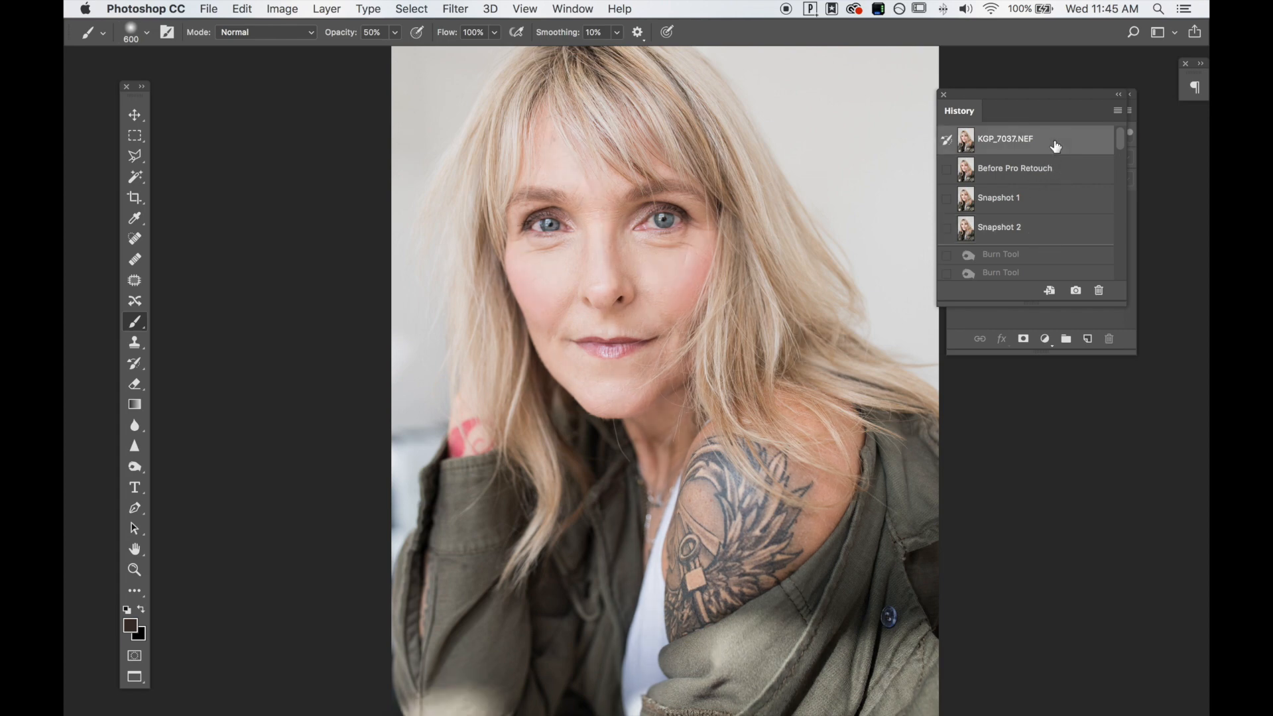
{"action": "left_click", "coordinate": [1034, 237]}
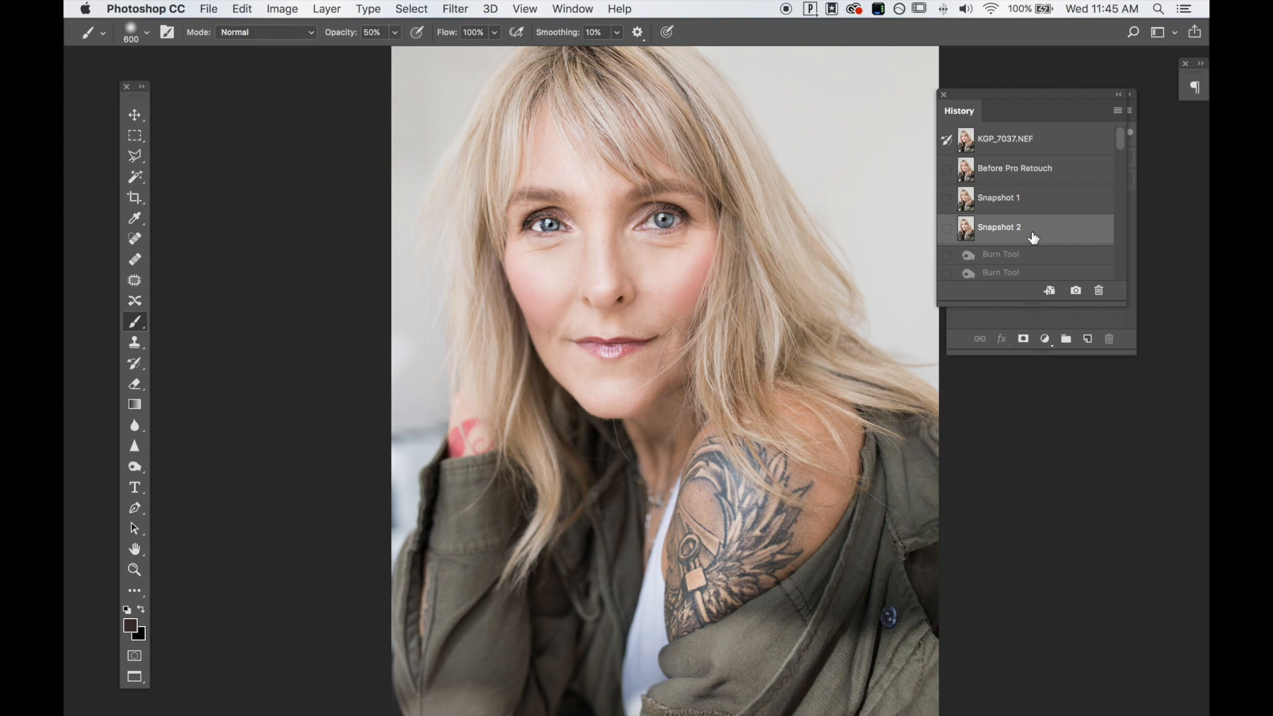
{"action": "key", "text": "super+s"}
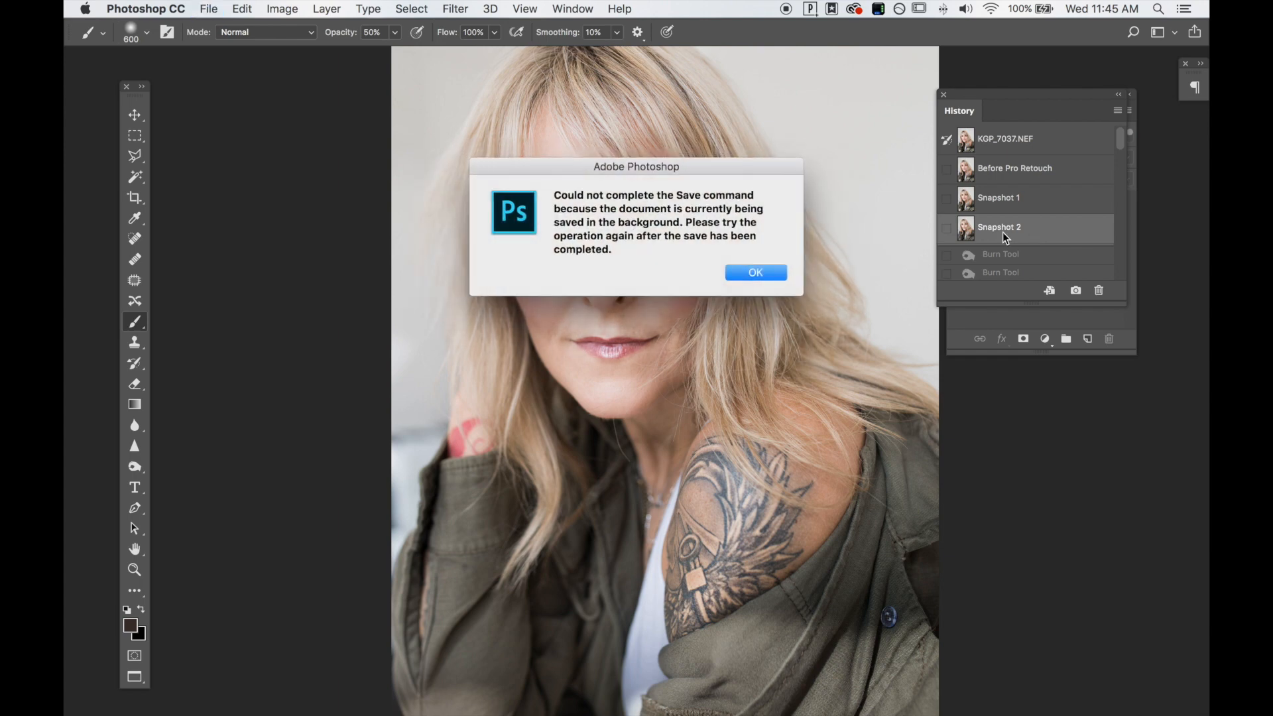